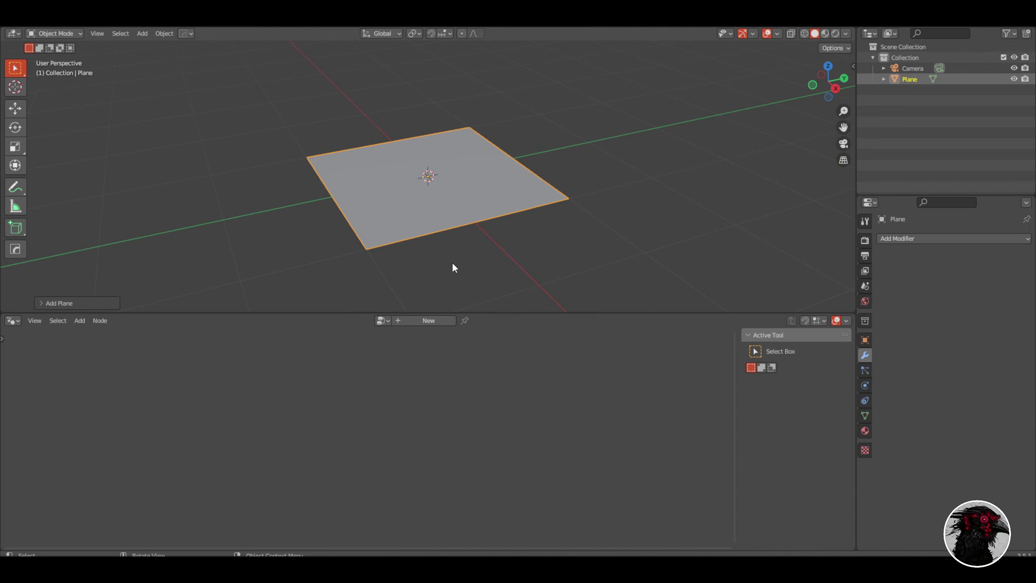
Delete all vertices of the plane in Edit Mode and return to Object Mode.
key("Tab")
key("x")
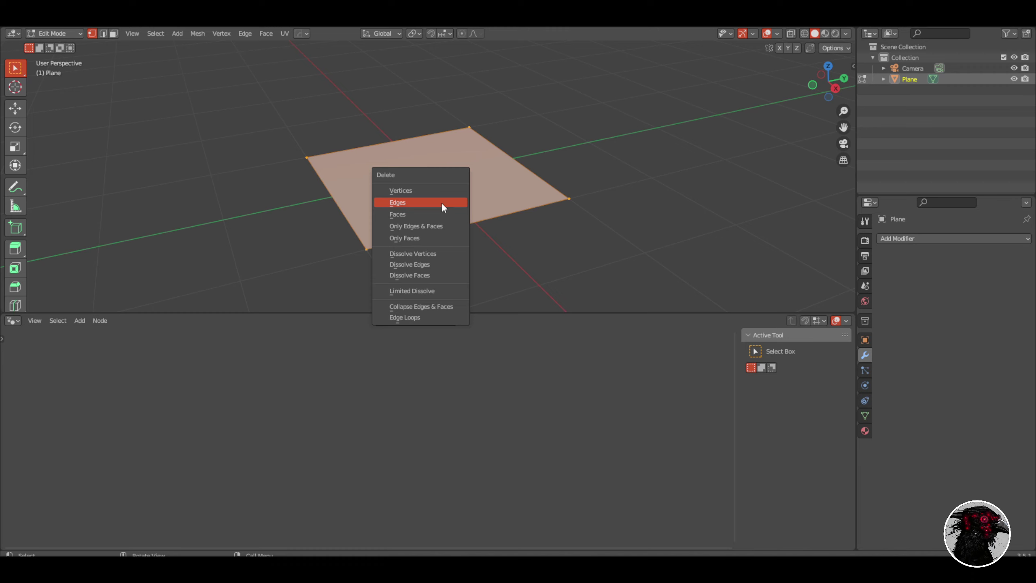
left_click(441, 191)
key("Tab")
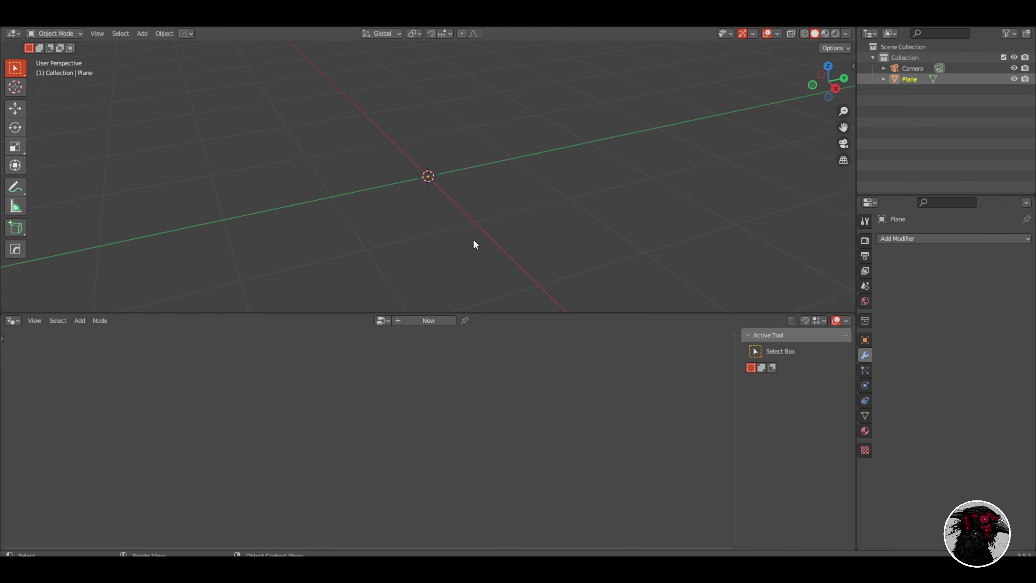
Create a new geometry node tree on the emptied plane object.
left_click(19, 322)
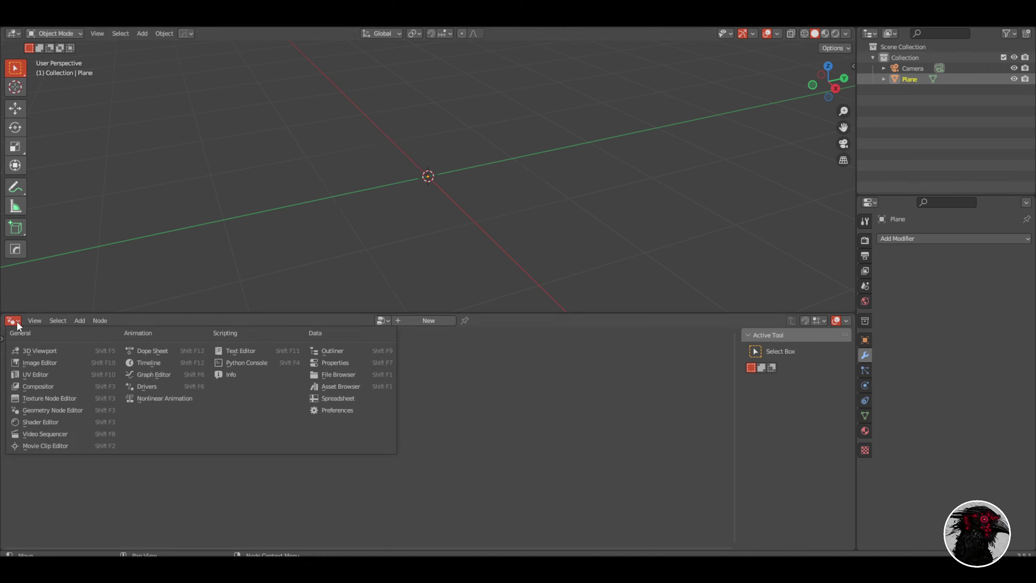
left_click(17, 322)
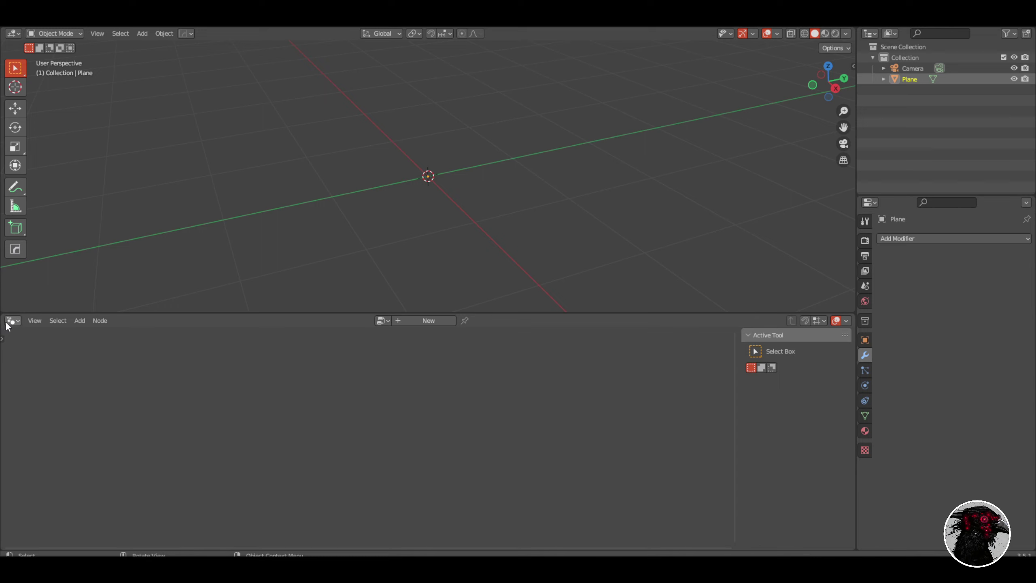
left_click(35, 321)
left_click(439, 320)
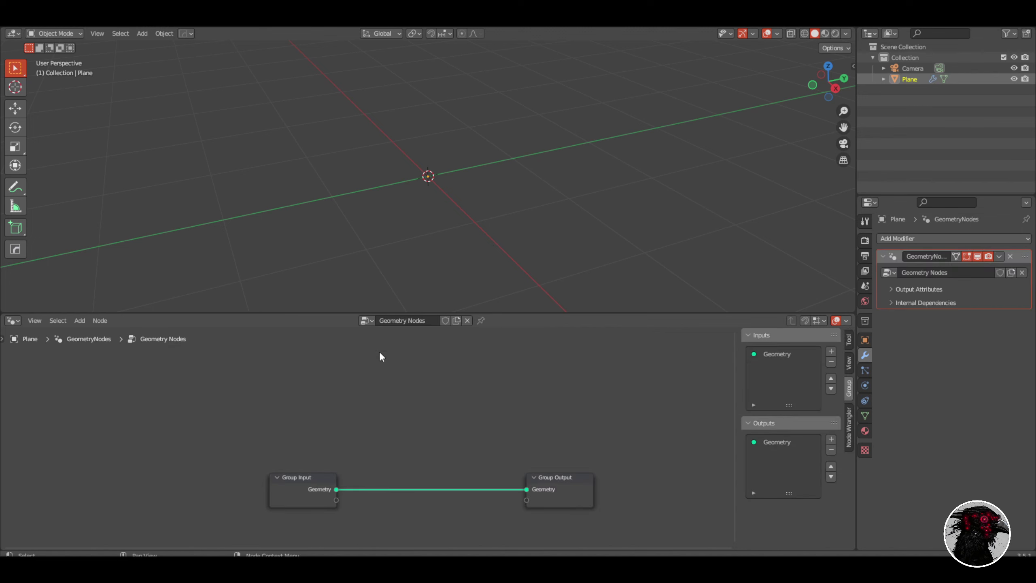
Delete the Group Input node from the geometry node tree.
scroll(363, 431, "up", 3)
middle_click_drag(348, 439, 364, 325)
left_click(309, 381)
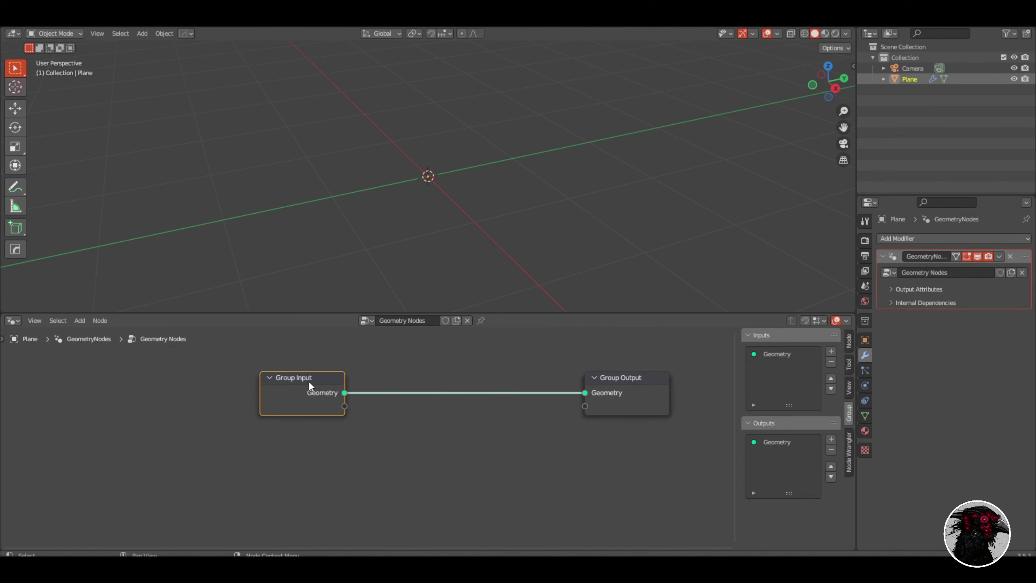
key("x")
Add a Position node on the side of the tree opposite Group Output.
key("shift+a")
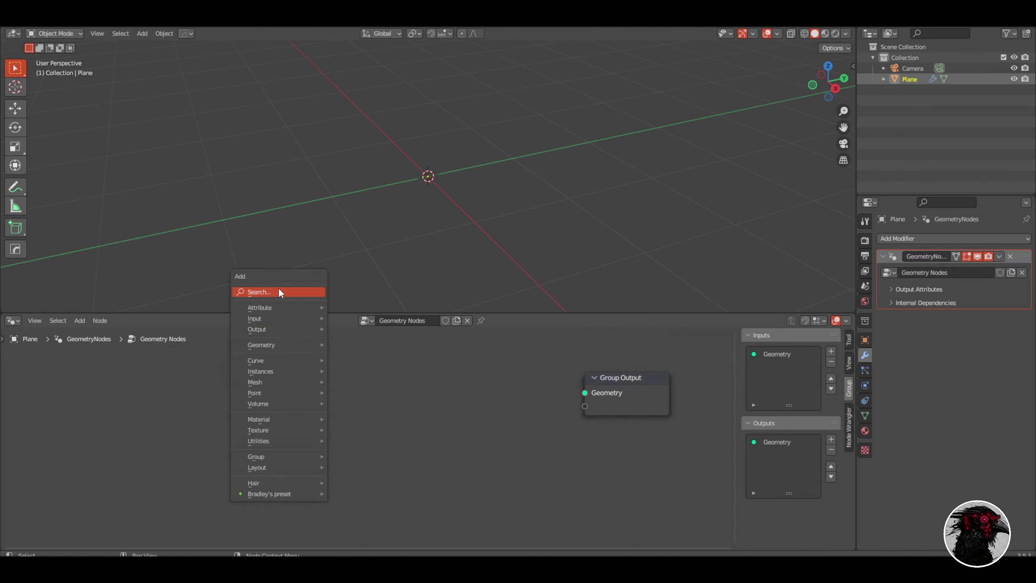
left_click(279, 289)
type("posi")
key("Return")
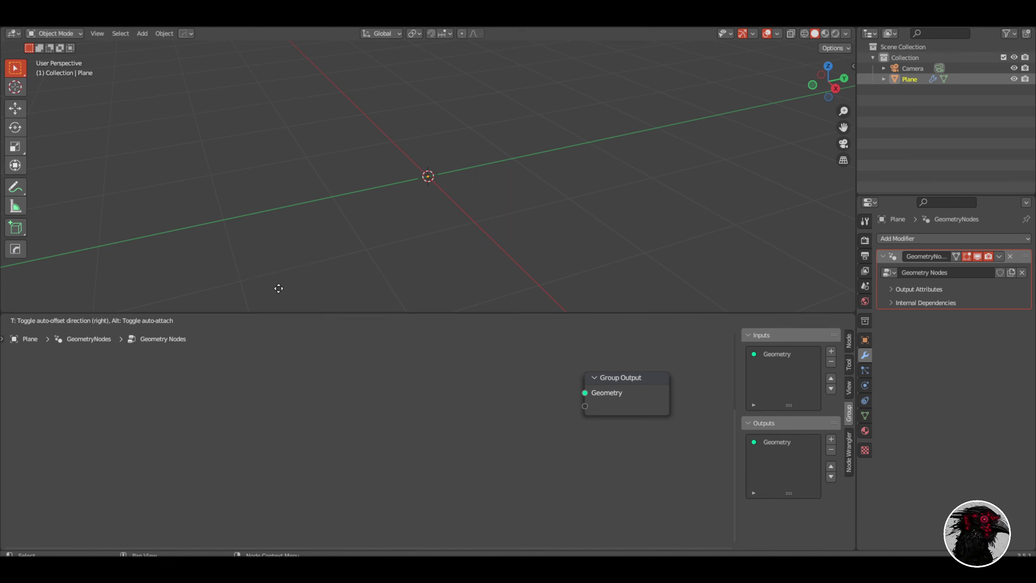
left_click(233, 415)
Add a Math node between Position and Group Output and set its operation to Multiply.
scroll(357, 413, "down", 3)
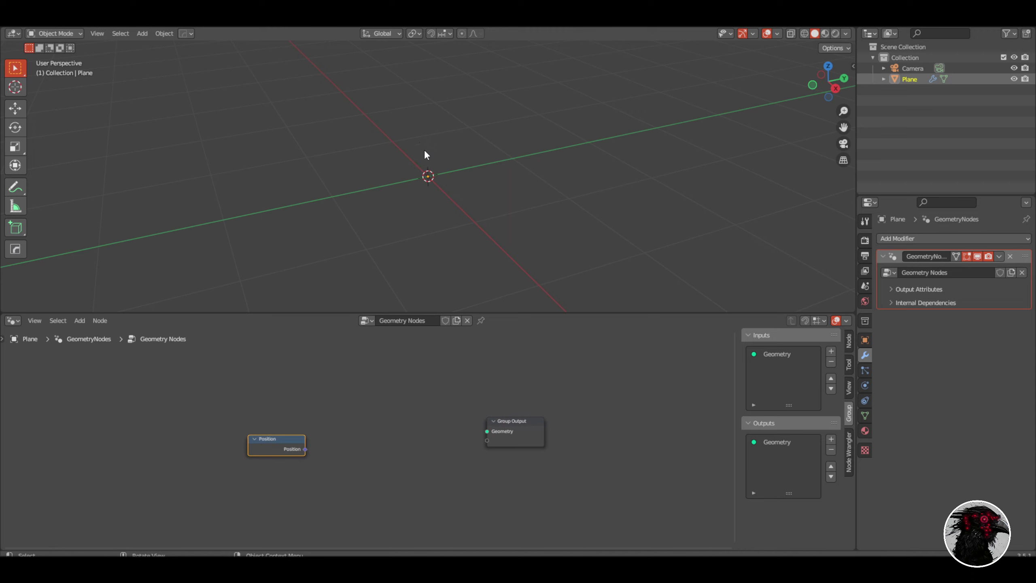
mouse_move(320, 422)
middle_mouse_down()
mouse_move(301, 375)
mouse_move(321, 410)
middle_mouse_up()
scroll(303, 380, "up", 3)
key("shift+a")
type("mat")
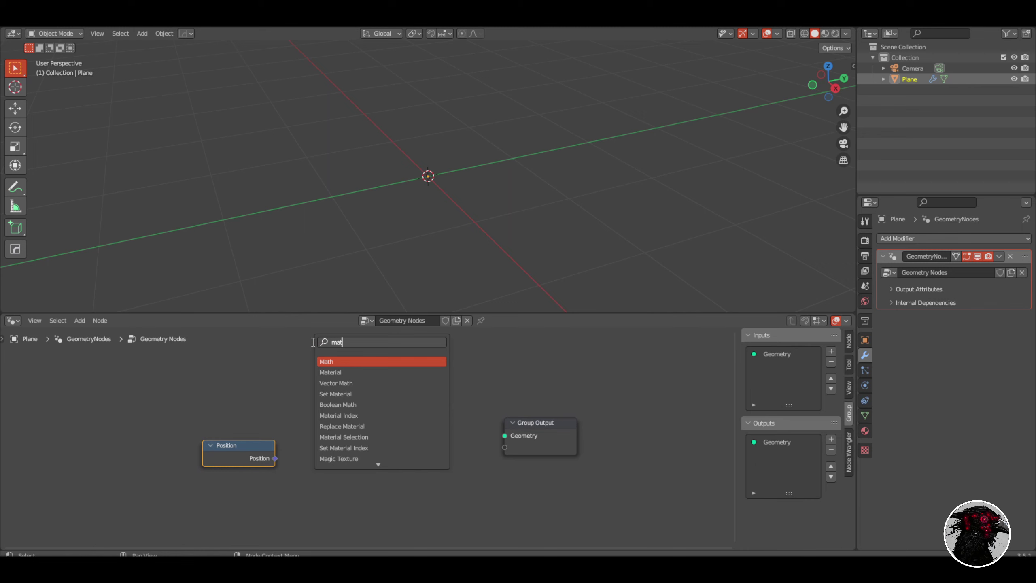
key("Return")
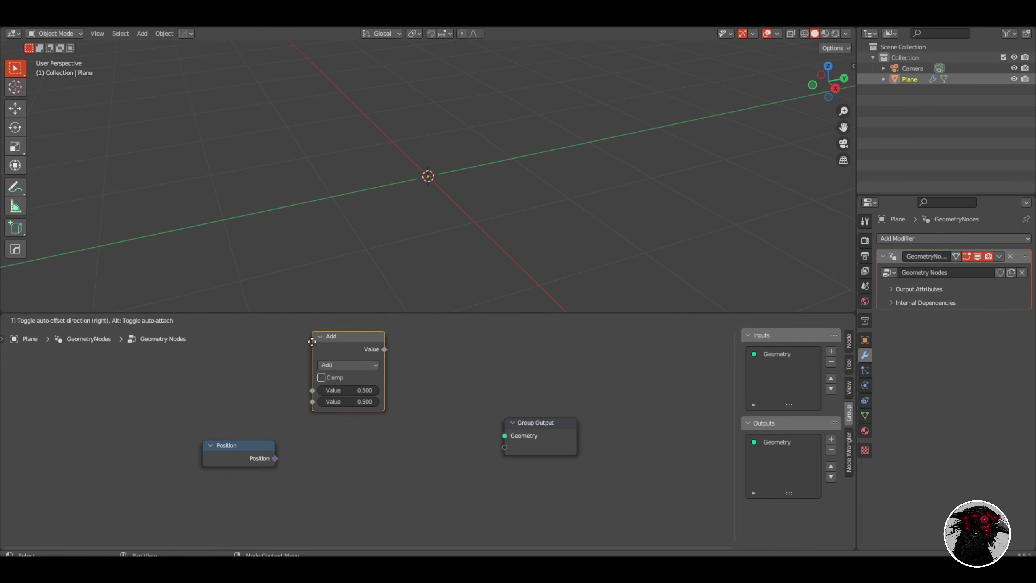
left_click(328, 354)
left_click(343, 372)
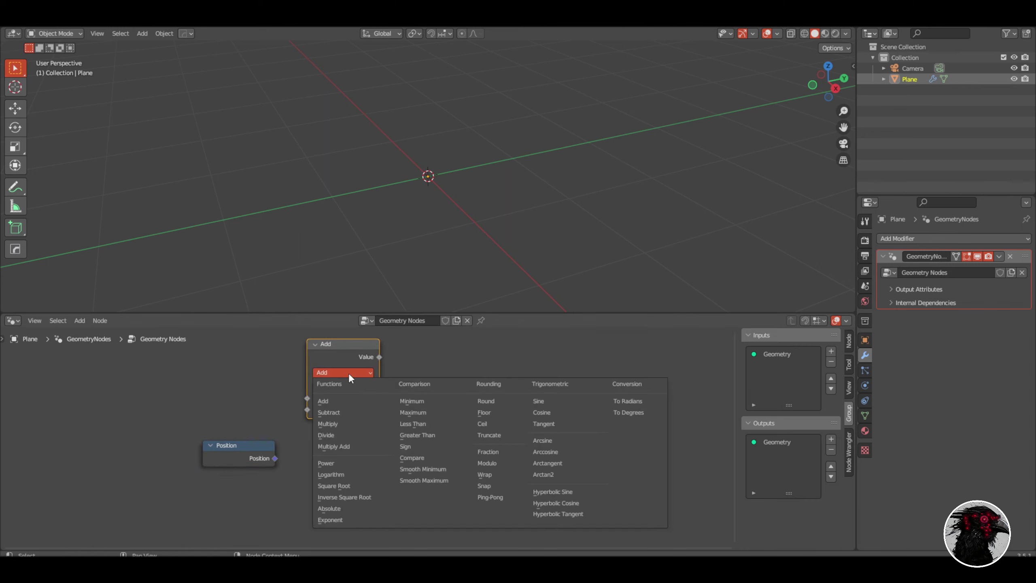
left_click(341, 424)
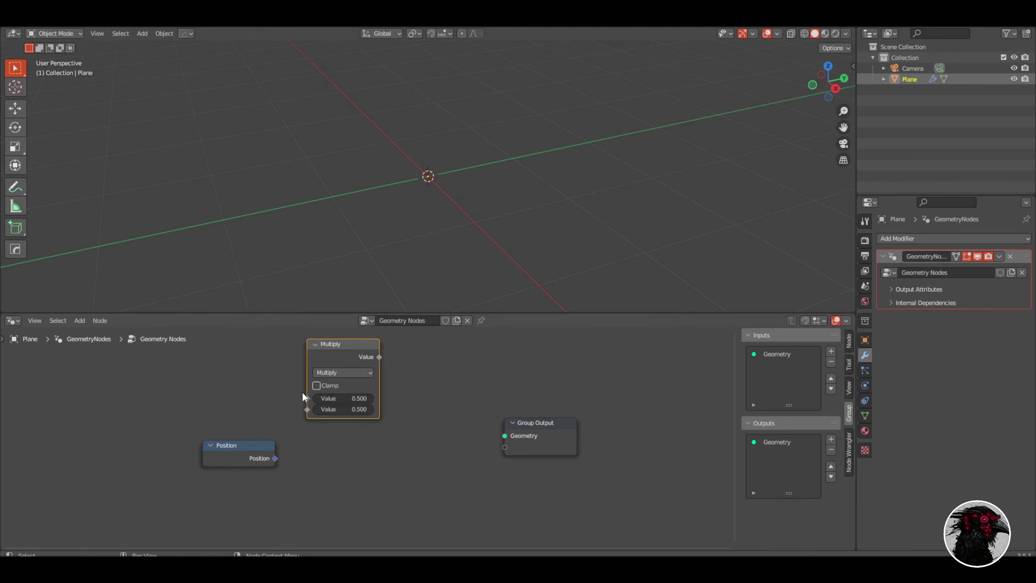
Connect Position to the Multiply node's first value and set its second value to 0.2.
left_click_drag(306, 398, 301, 418)
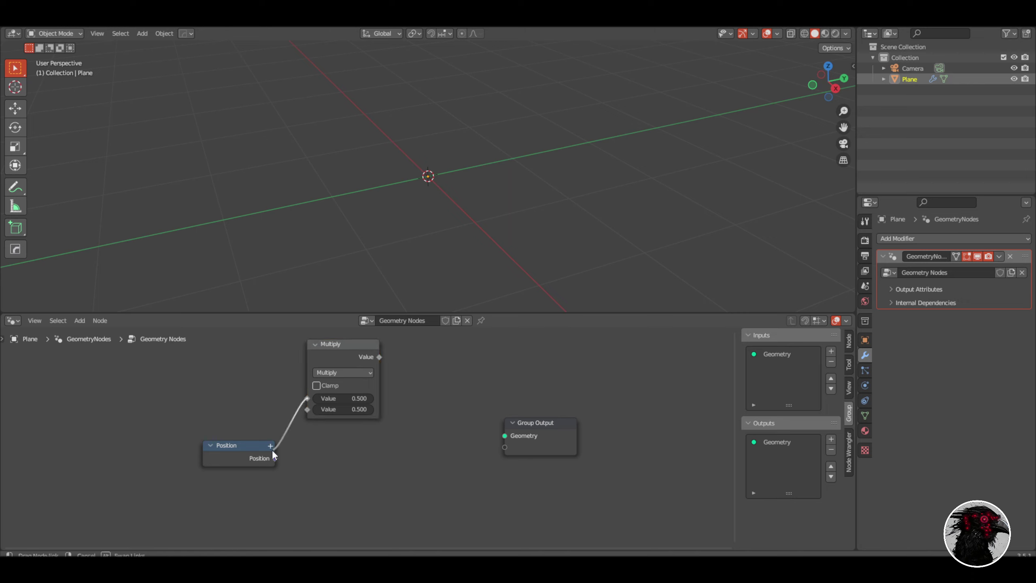
left_click_drag(272, 451, 275, 457)
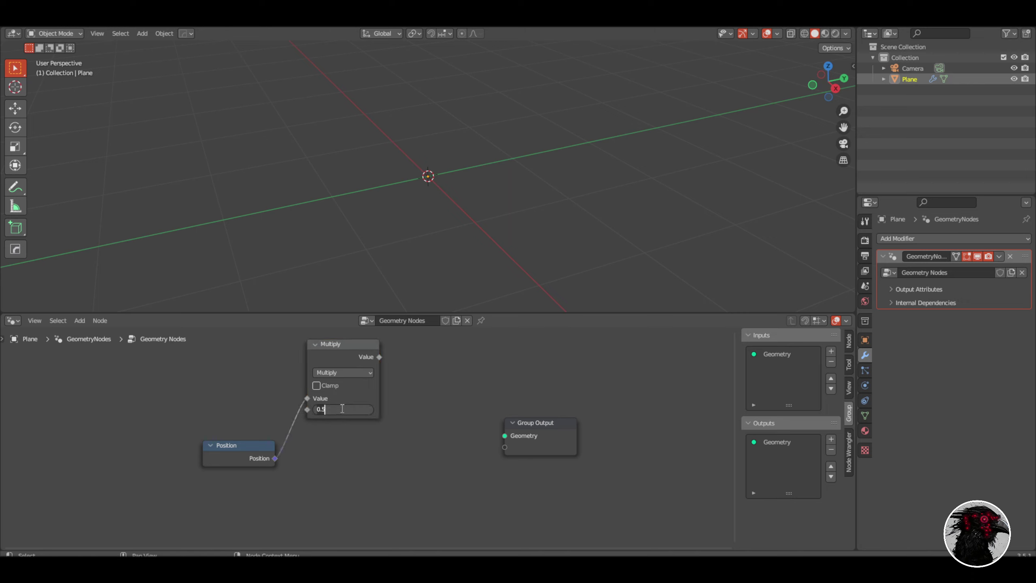
key("BackSpace")
type("2")
key("Return")
Duplicate the Multiply node and place the copy just after the original.
scroll(469, 416, "down", 3)
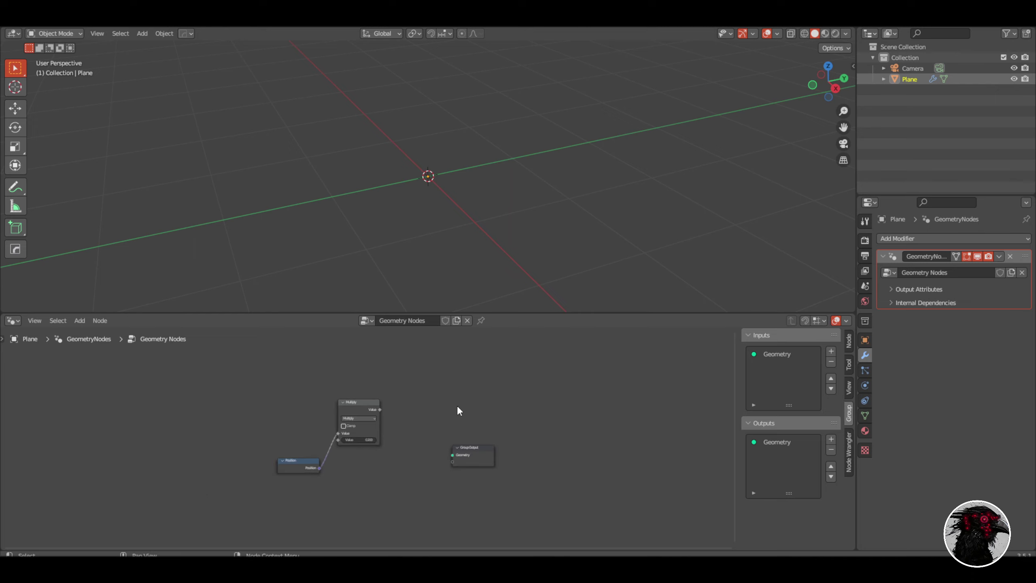
middle_click_drag(457, 405, 495, 434)
left_click(408, 436)
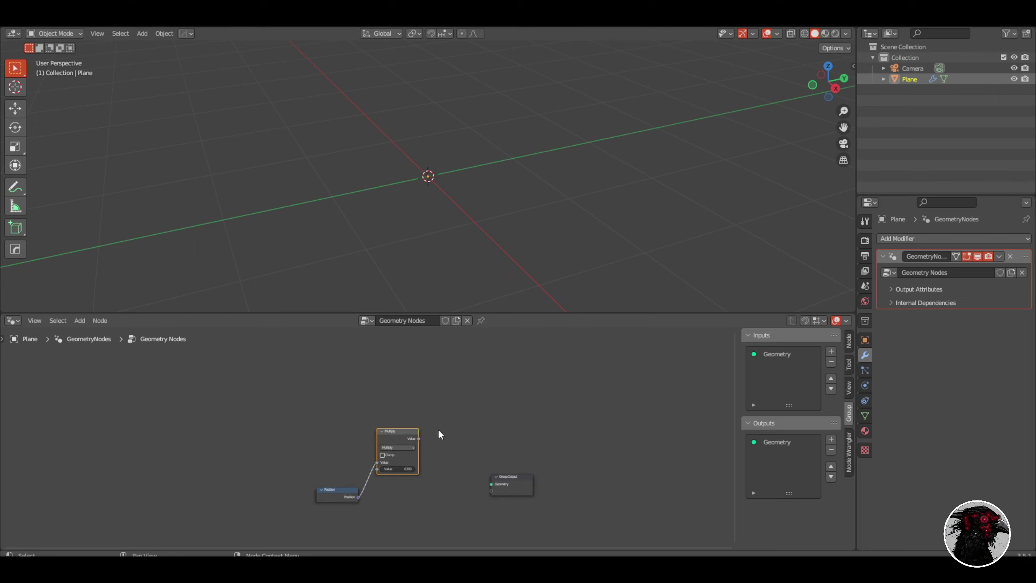
scroll(436, 428, "up", 2)
middle_click_drag(401, 400, 390, 390)
middle_click_drag(424, 425, 398, 418)
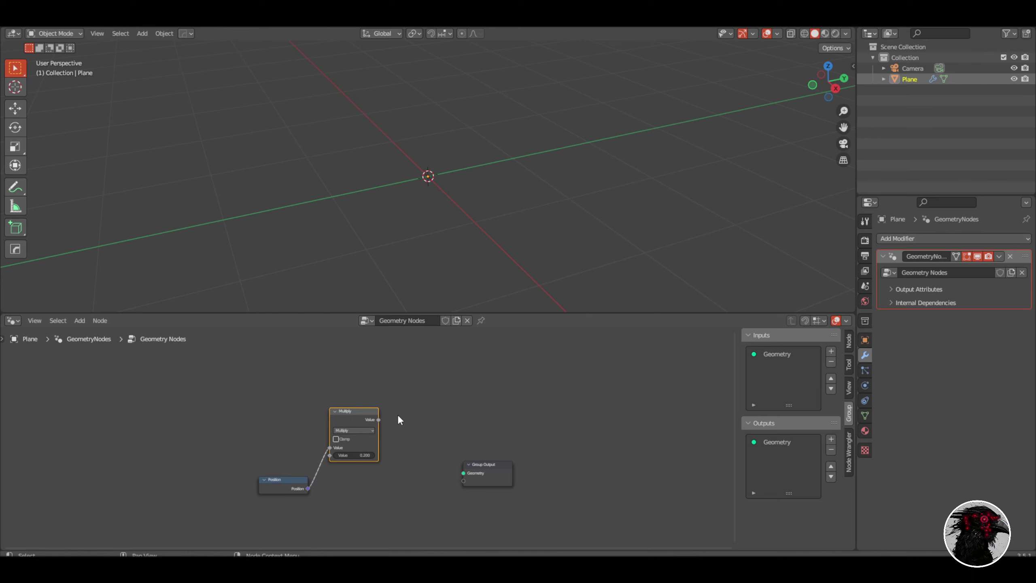
key("shift+d")
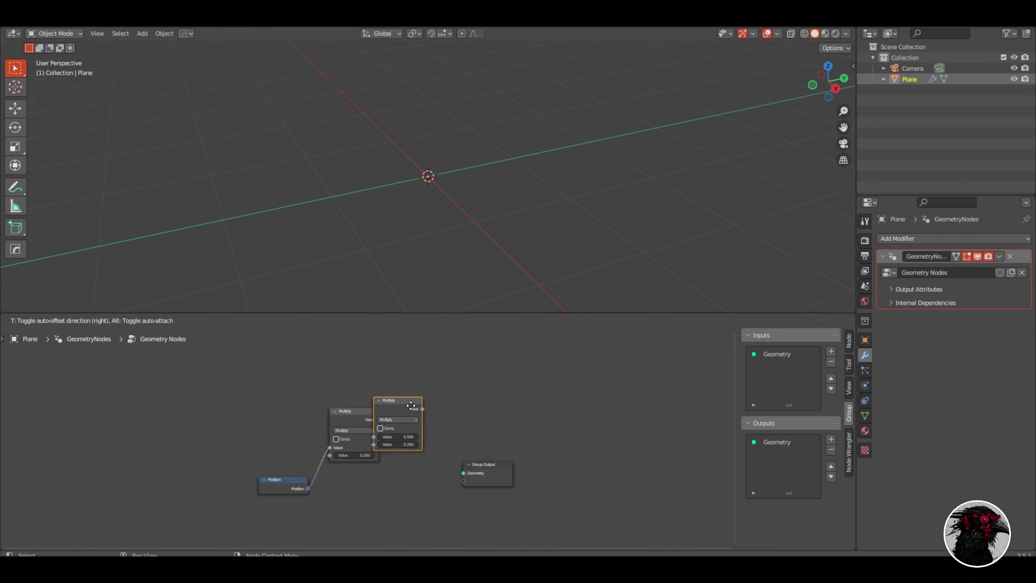
left_click(401, 420)
Connect the first Multiply node's output to the copy's first value and change the copy's operation to Cosine.
scroll(402, 420, "up", 2)
left_click_drag(386, 406, 440, 427)
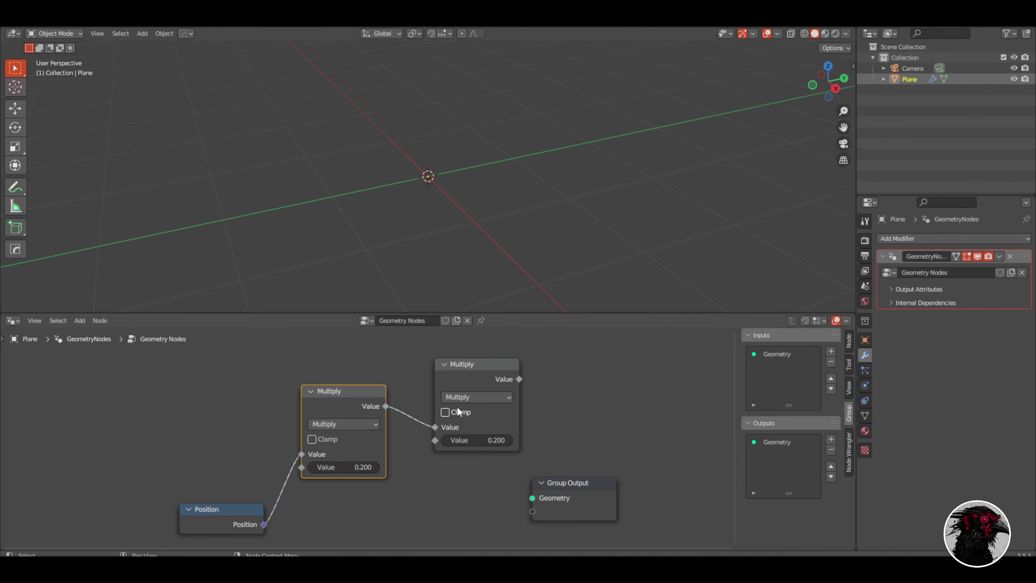
left_click(465, 397)
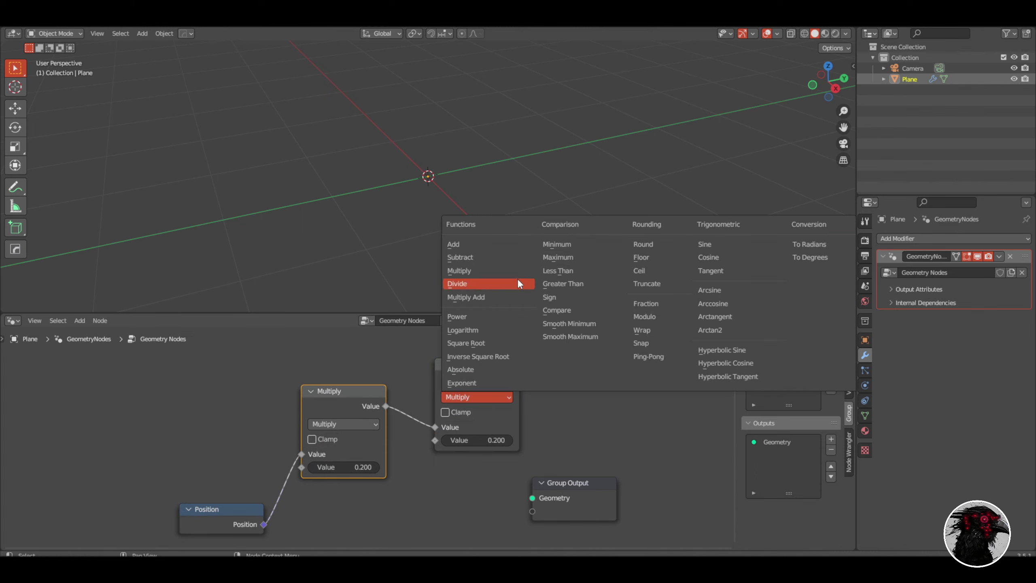
left_click(715, 255)
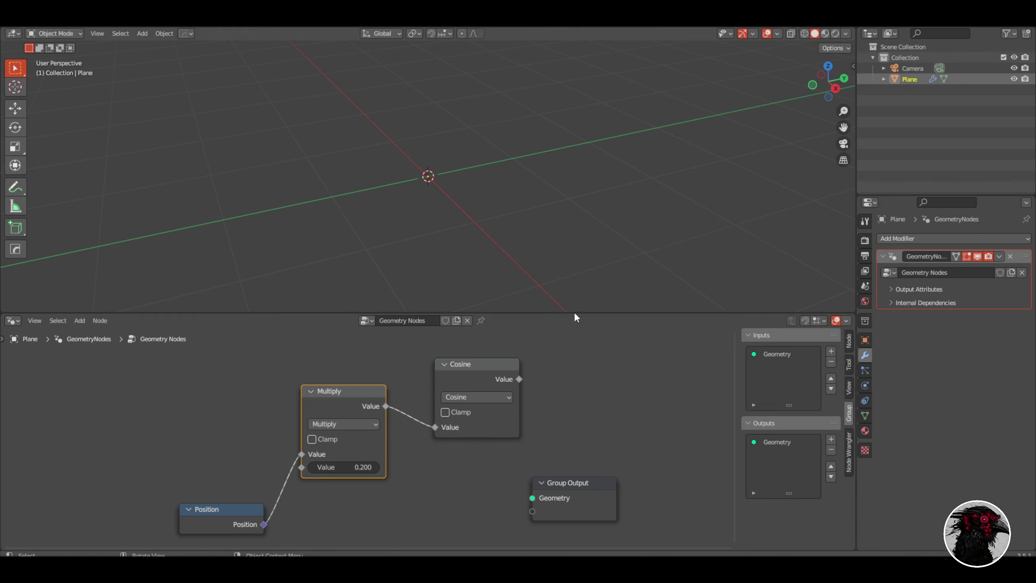
Duplicate the linked Multiply and Cosine nodes and place the copies above the originals.
scroll(536, 388, "down", 4)
left_click_drag(281, 381, 424, 443)
key("shift+d")
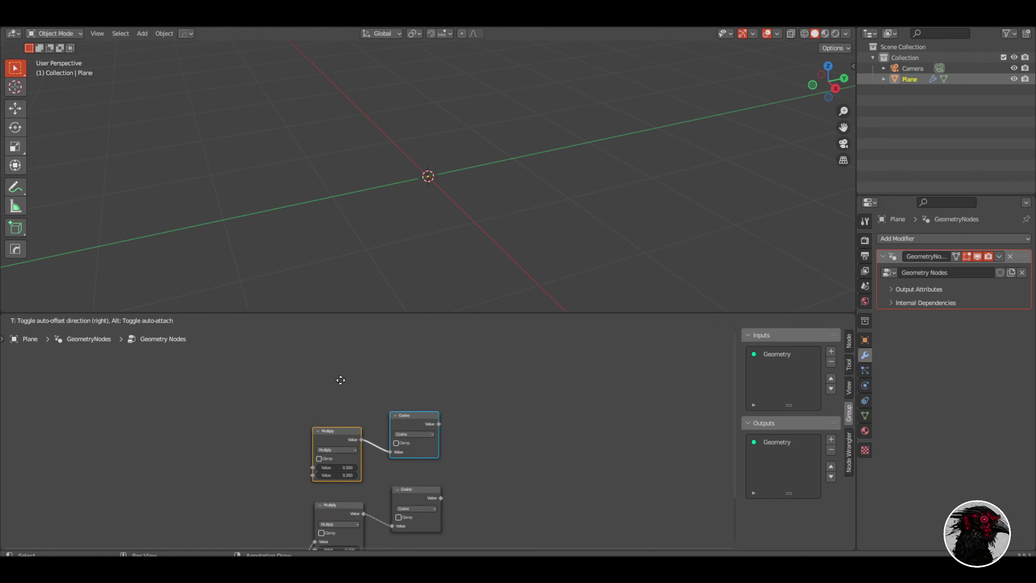
left_click(345, 379)
Connect Position to the upper Multiply node's first value and change the upper Cosine node's operation to Sine.
middle_click_drag(248, 438, 276, 334)
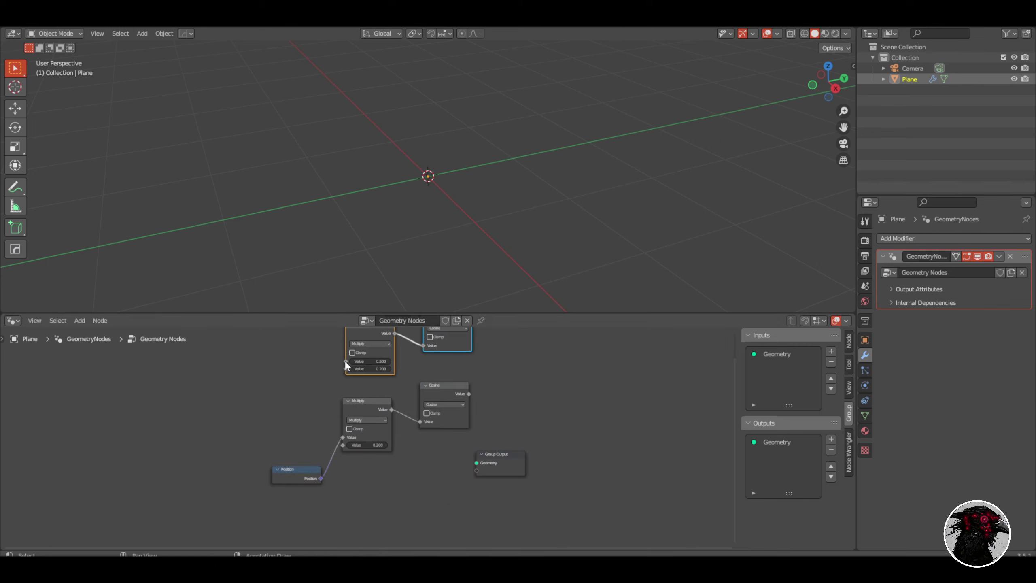
left_click_drag(346, 361, 321, 478)
left_click(371, 368)
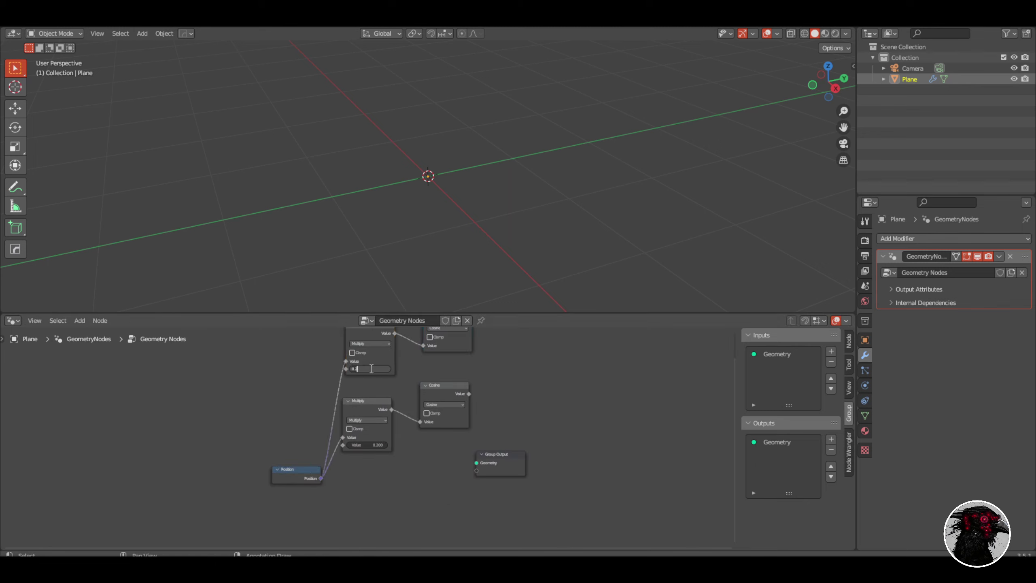
middle_click_drag(570, 373, 565, 409)
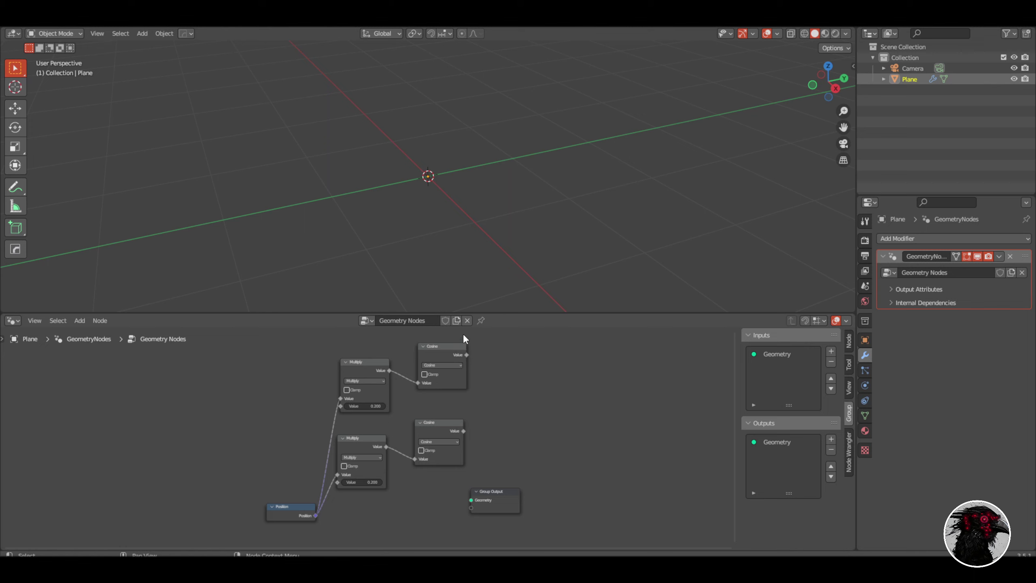
left_click(443, 366)
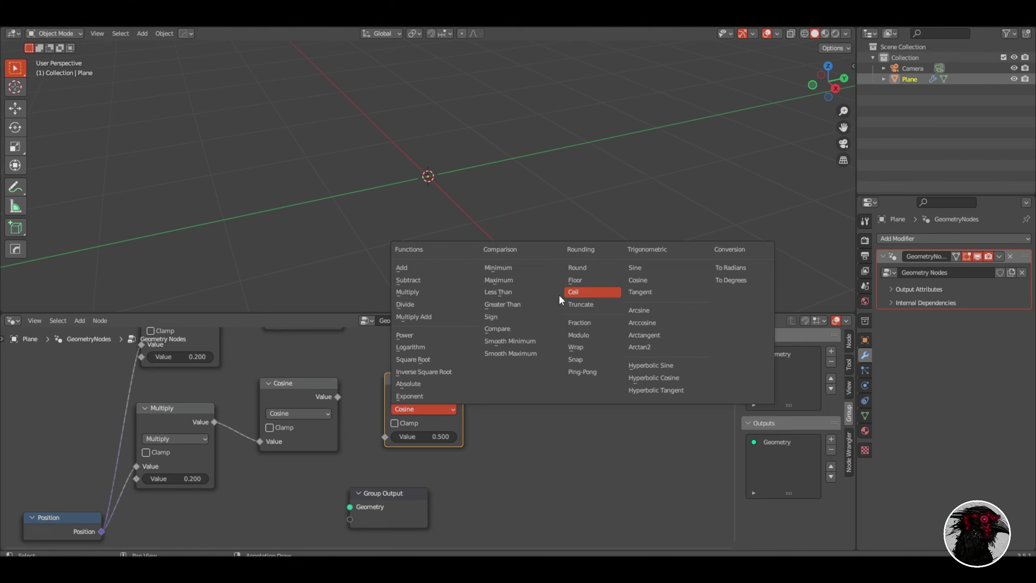
Set a copy of the Math node after Cosine to Greater Than, fed by the Cosine value, with threshold 0.5.
left_click(502, 304)
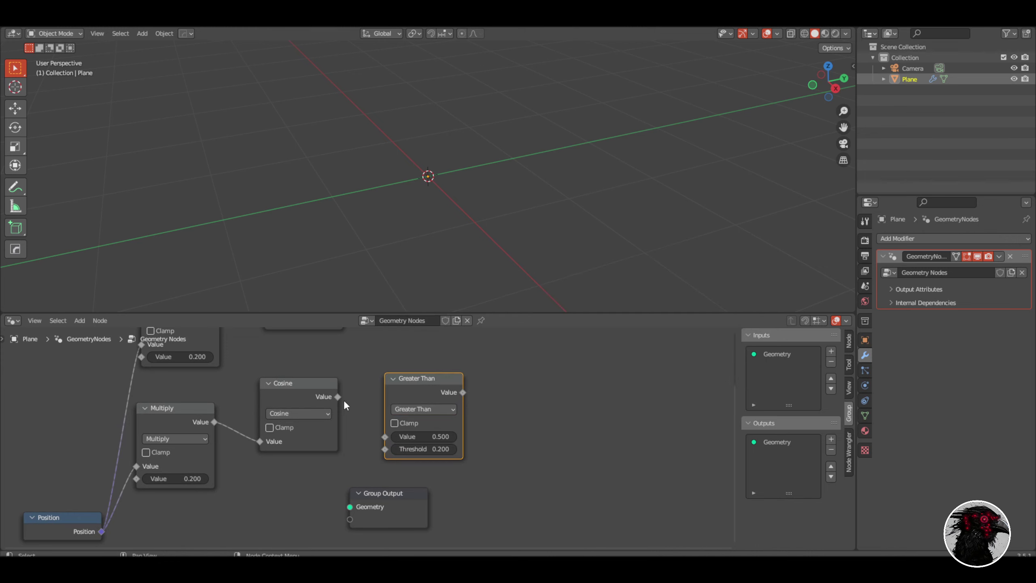
left_click_drag(338, 396, 393, 438)
double_click(425, 445)
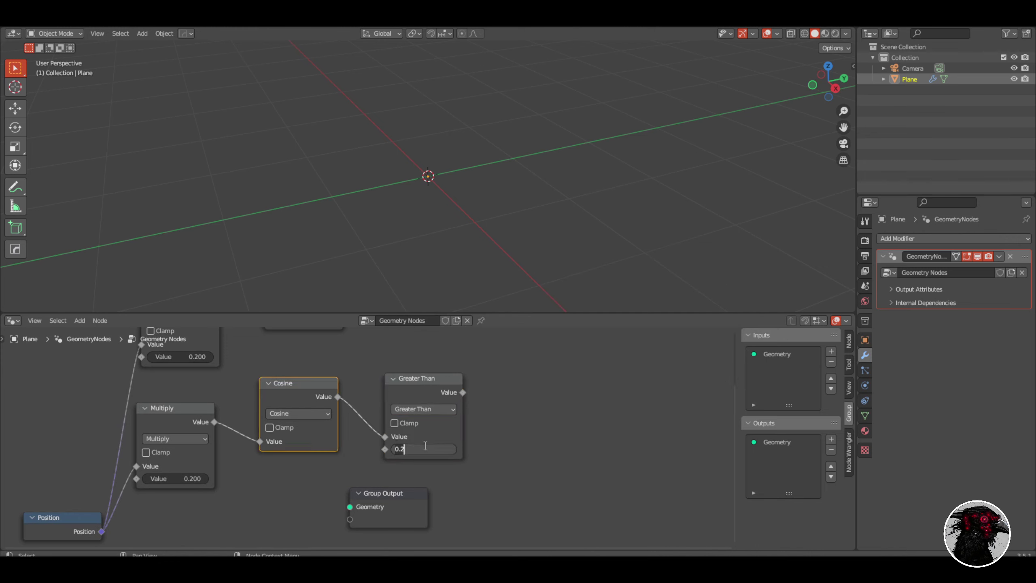
key("BackSpace")
type("5")
key("Return")
Duplicate the Greater Than node into the upper row and connect the Sine output to its value.
scroll(532, 468, "down", 3)
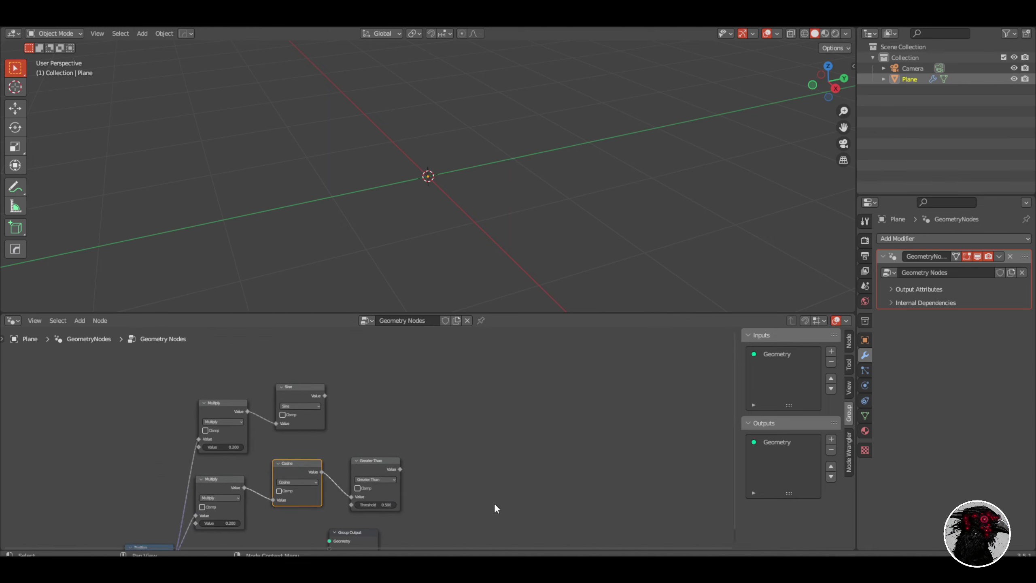
left_click(374, 461)
key("shift+d")
left_click(379, 377)
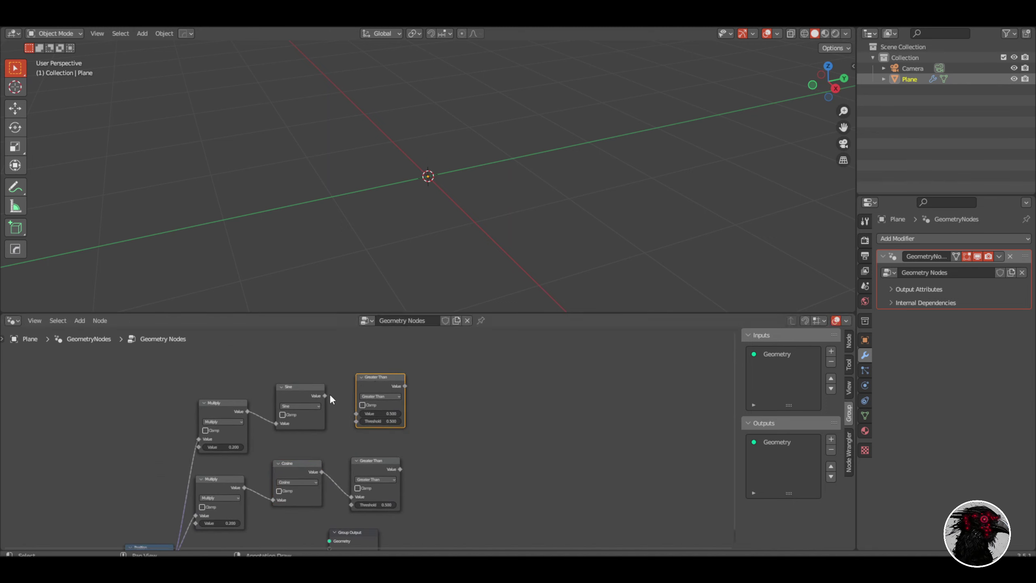
left_click_drag(325, 396, 356, 412)
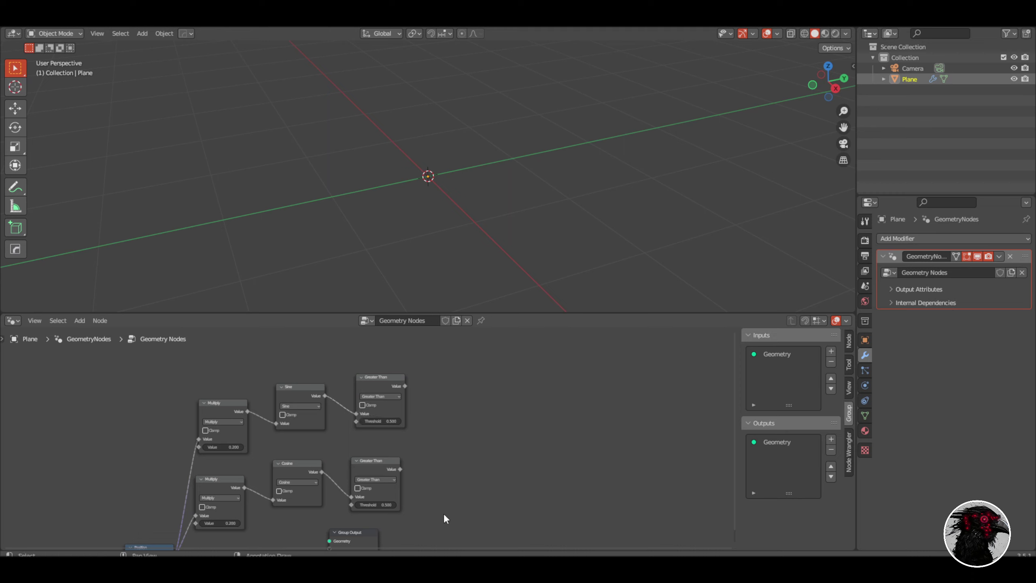
Add a Switch node after the lower Greater Than node.
key("shift+a")
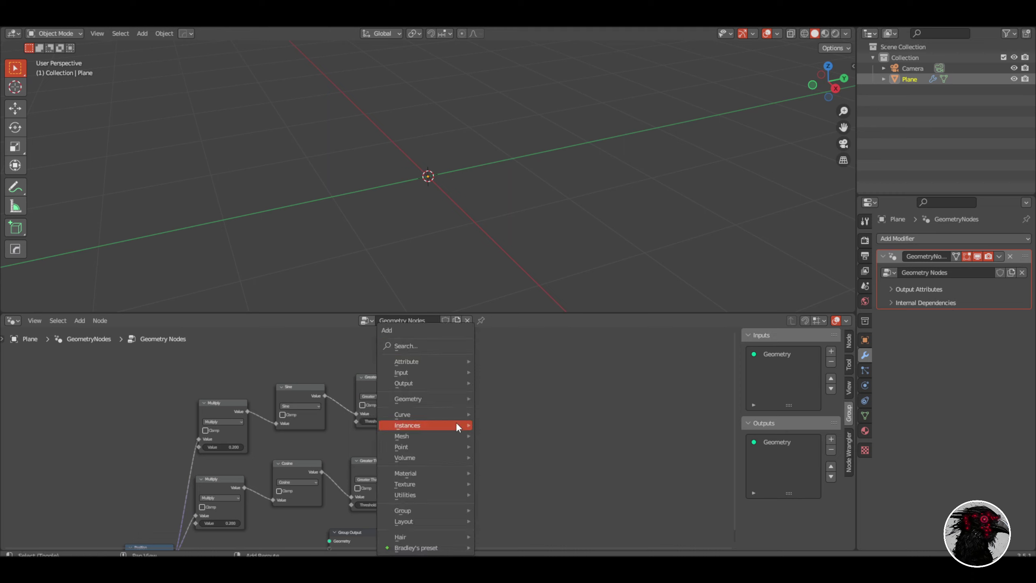
left_click(441, 342)
type("swit")
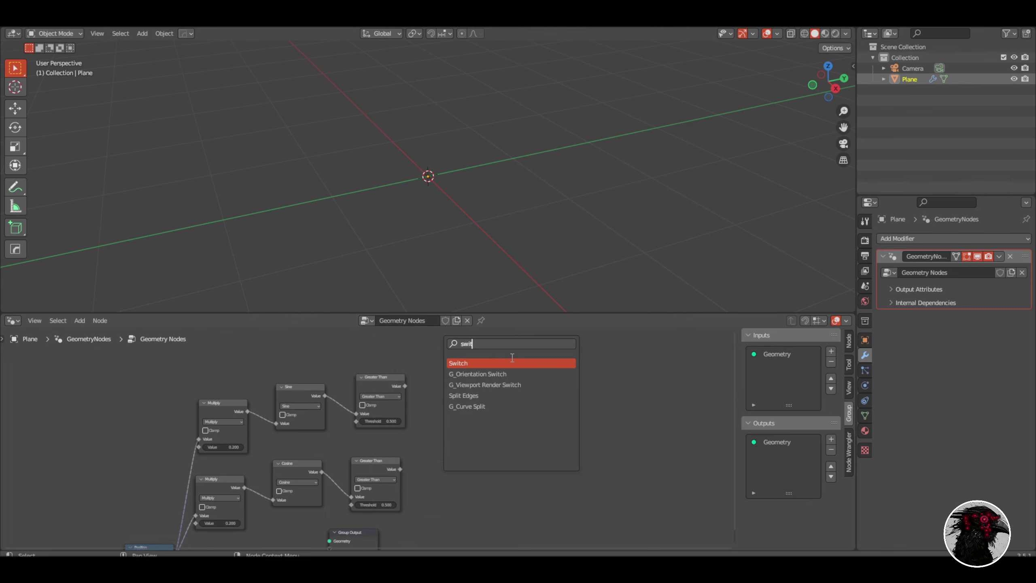
key("Return")
left_click(523, 499)
middle_click_drag(523, 499, 487, 430)
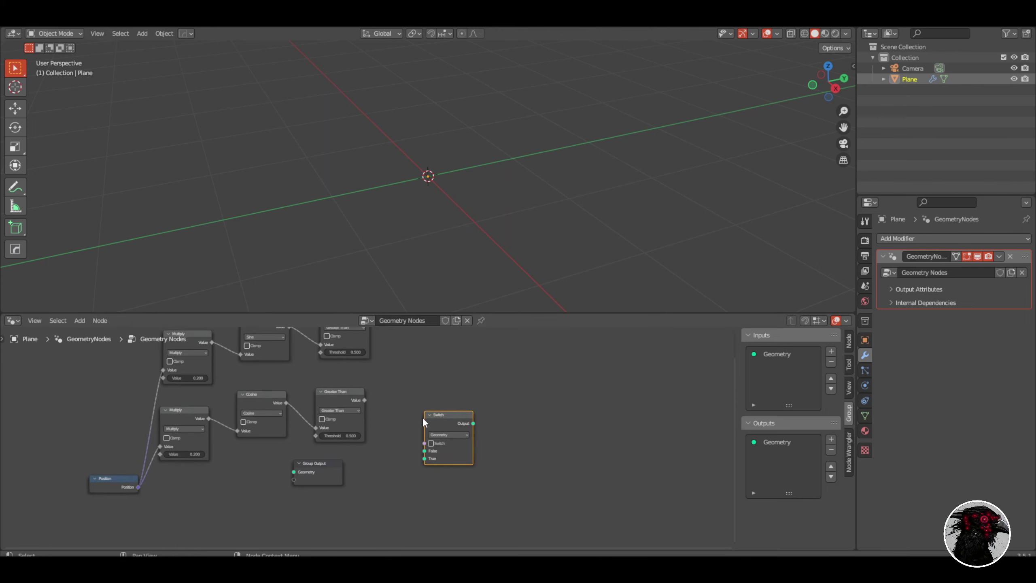
Set the Switch node's input type to Float and connect the lower Greater Than output to its Switch socket.
scroll(423, 418, "up", 2)
left_click(475, 432)
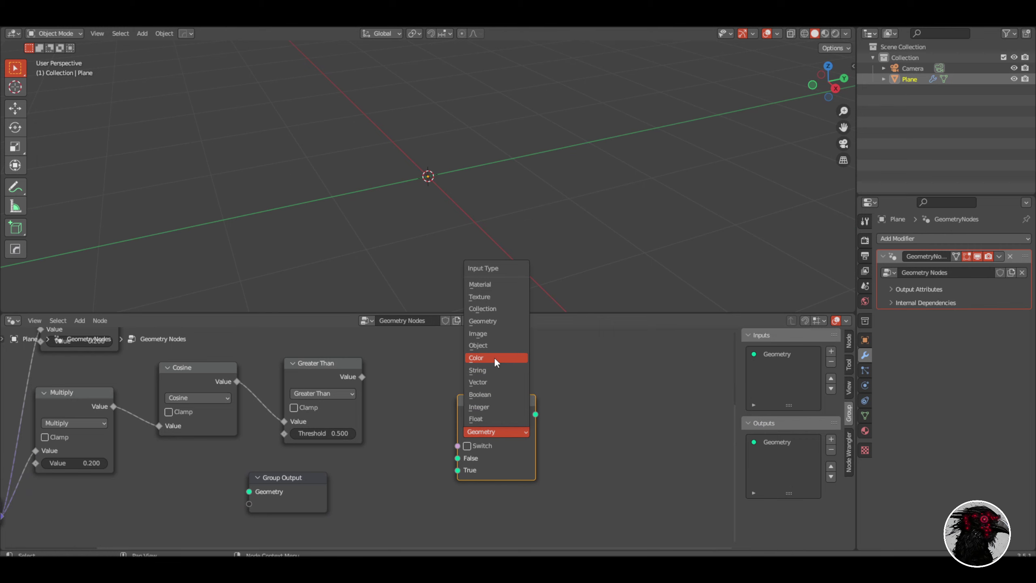
left_click(477, 419)
left_click_drag(362, 376, 458, 446)
Add a Math node set to Add after the Switch and connect the Switch output to its first value.
key("shift+a")
left_click(613, 346)
type("a")
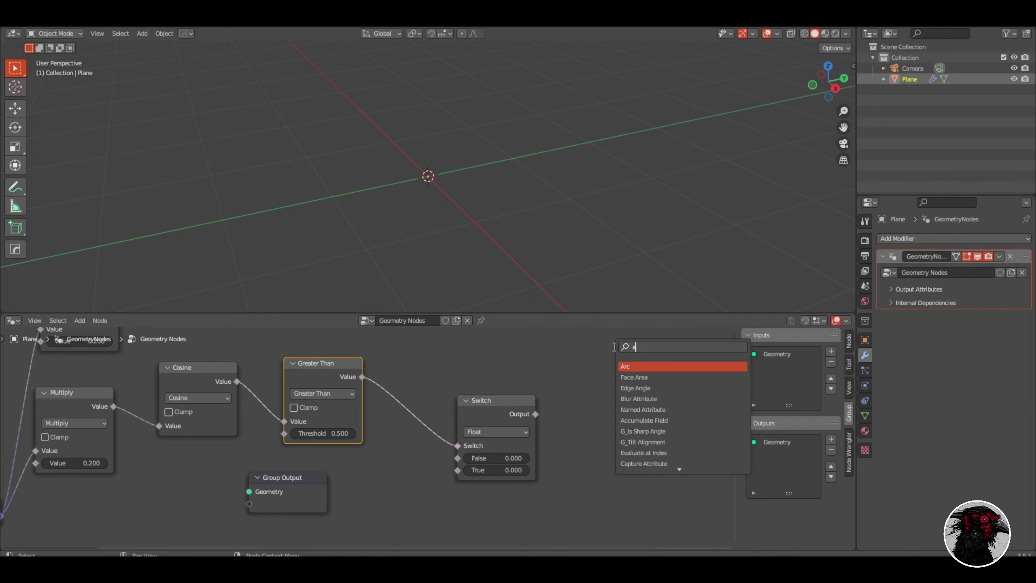
type("dd")
key("Return")
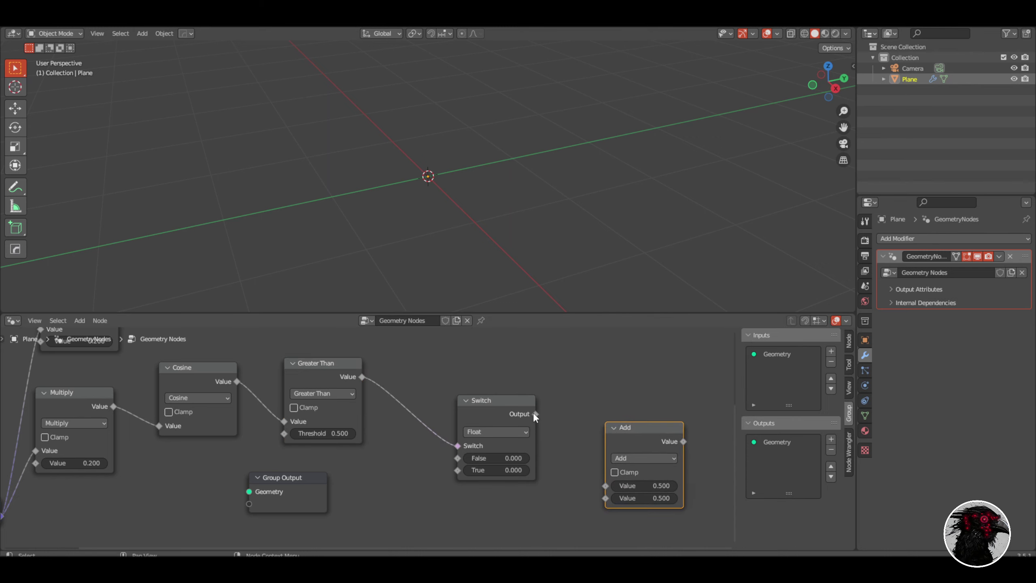
left_click_drag(535, 414, 607, 485)
Duplicate the Switch and Add nodes into the upper row and connect the upper Greater Than output to the copied Switch.
scroll(587, 466, "down", 5)
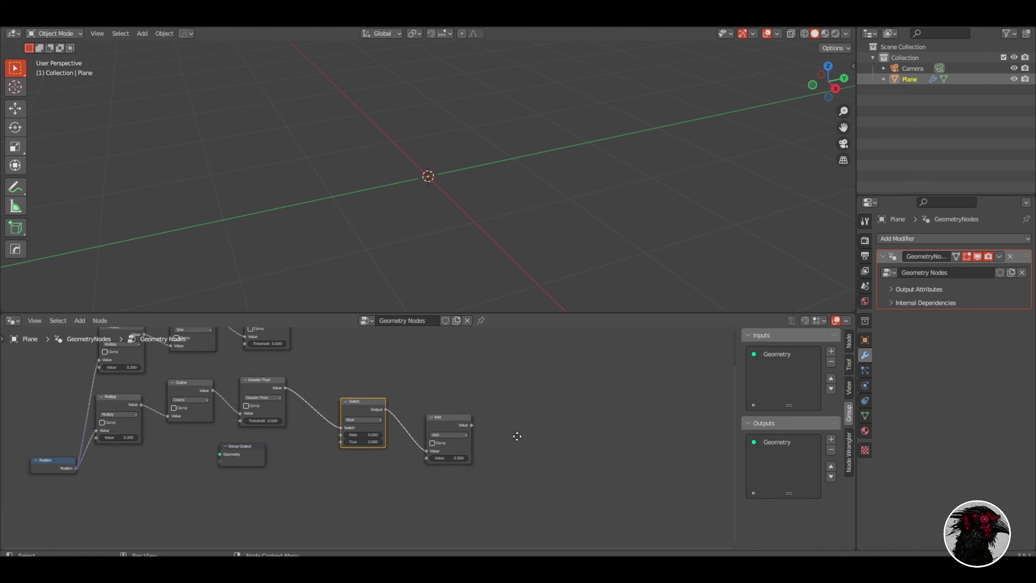
middle_click_drag(518, 436, 588, 482)
left_click_drag(419, 411, 622, 548)
mouse_move(454, 373)
middle_mouse_down()
mouse_move(470, 449)
mouse_move(455, 375)
middle_mouse_up()
key("g")
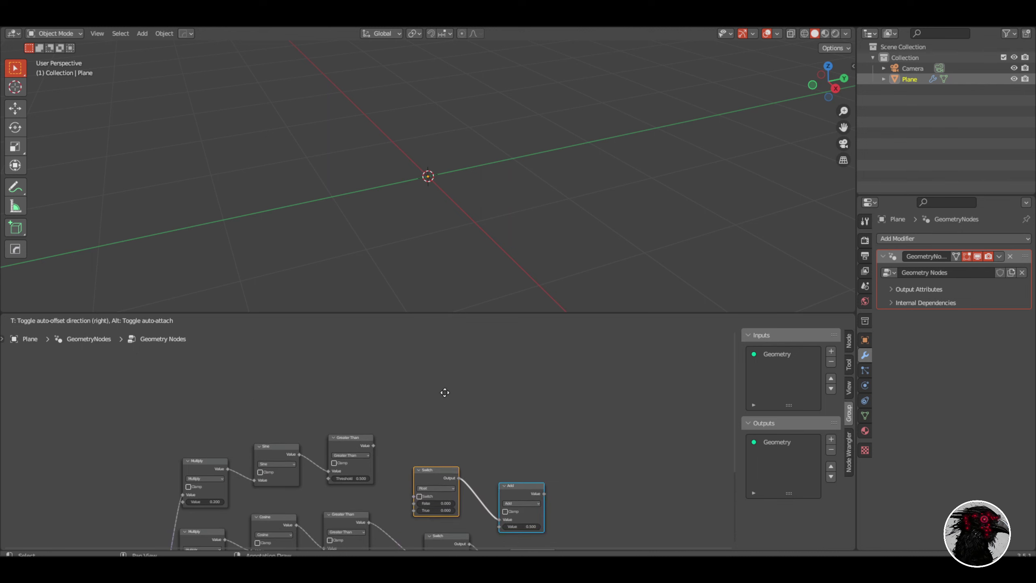
left_click(445, 392)
scroll(380, 449, "up", 1)
left_click_drag(374, 446, 422, 485)
middle_click_drag(423, 484, 402, 398)
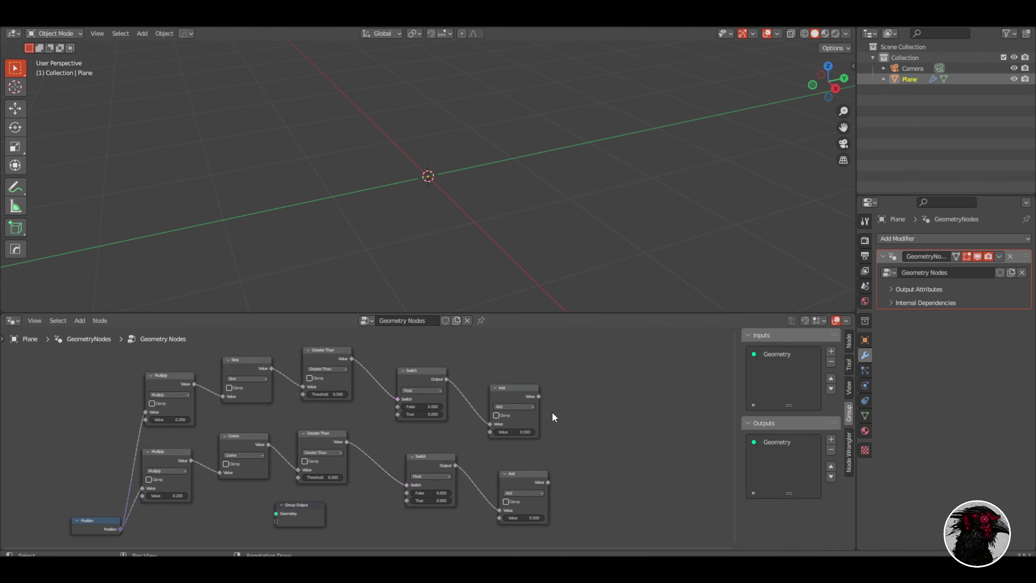
Connect each Greater Than output to the second value of the Add node in its own row.
middle_click_drag(625, 506, 583, 437)
middle_click_drag(349, 370, 354, 395)
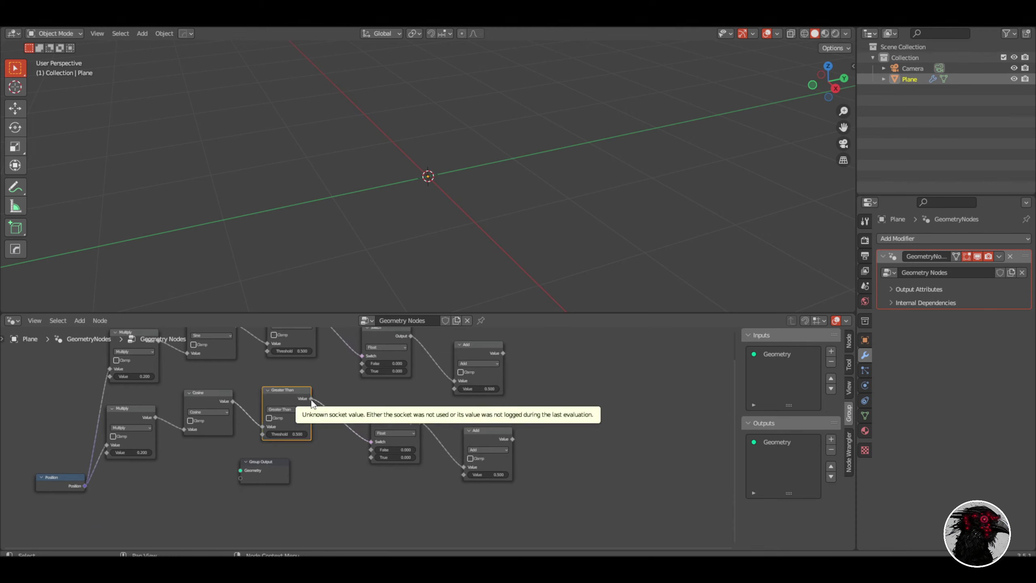
left_click_drag(311, 398, 462, 474)
middle_click_drag(374, 317, 369, 372)
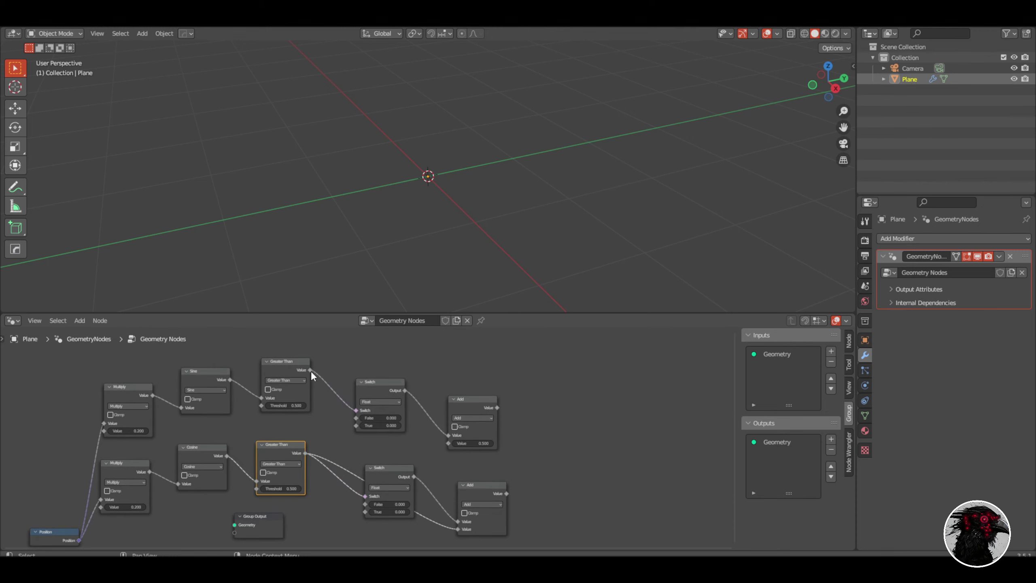
left_click_drag(310, 370, 449, 443)
Add a Combine XYZ node, connecting the upper Add value to X and the lower Add value to Y.
key("shift+a")
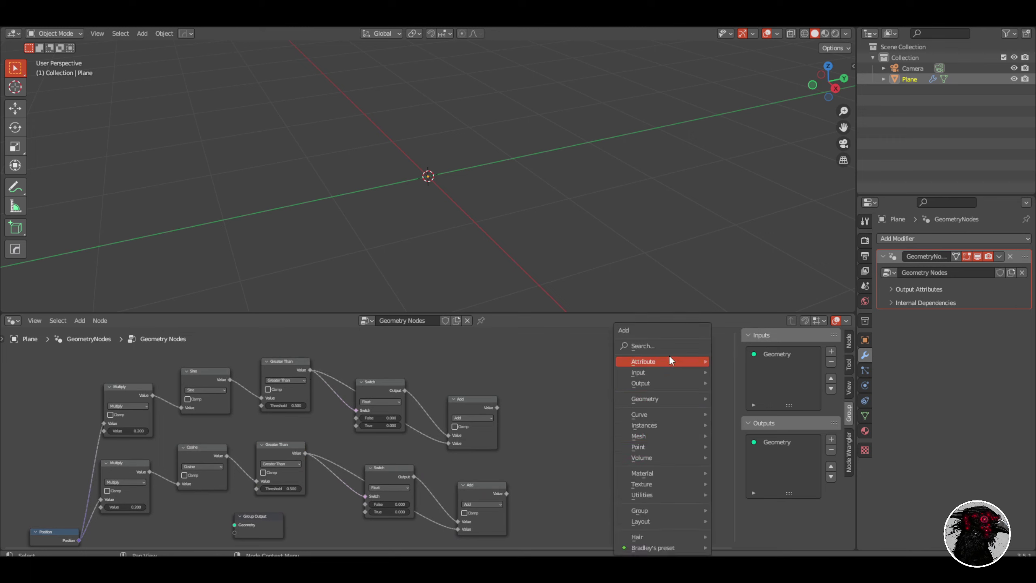
type("combin")
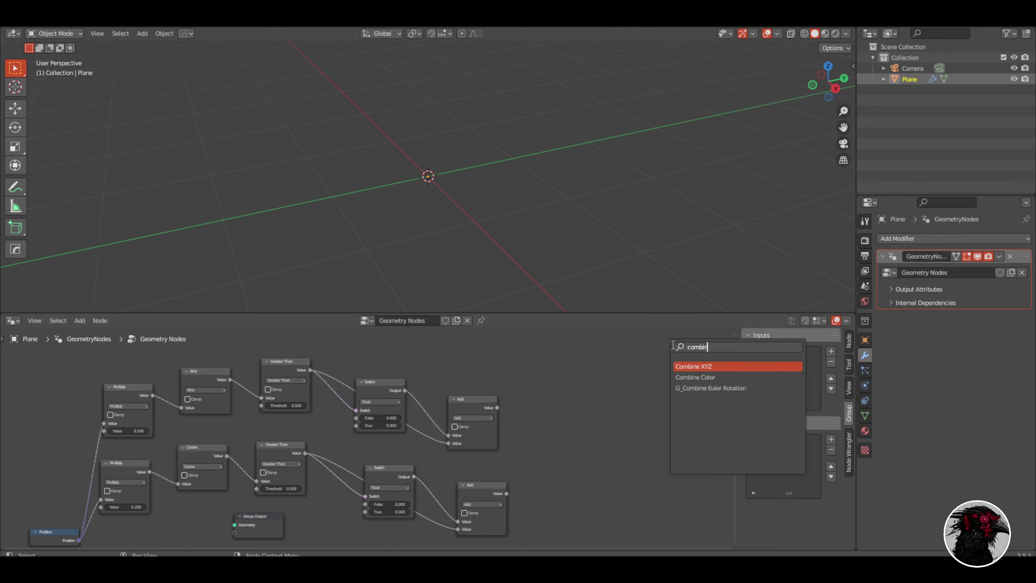
key("Return")
left_click(603, 428)
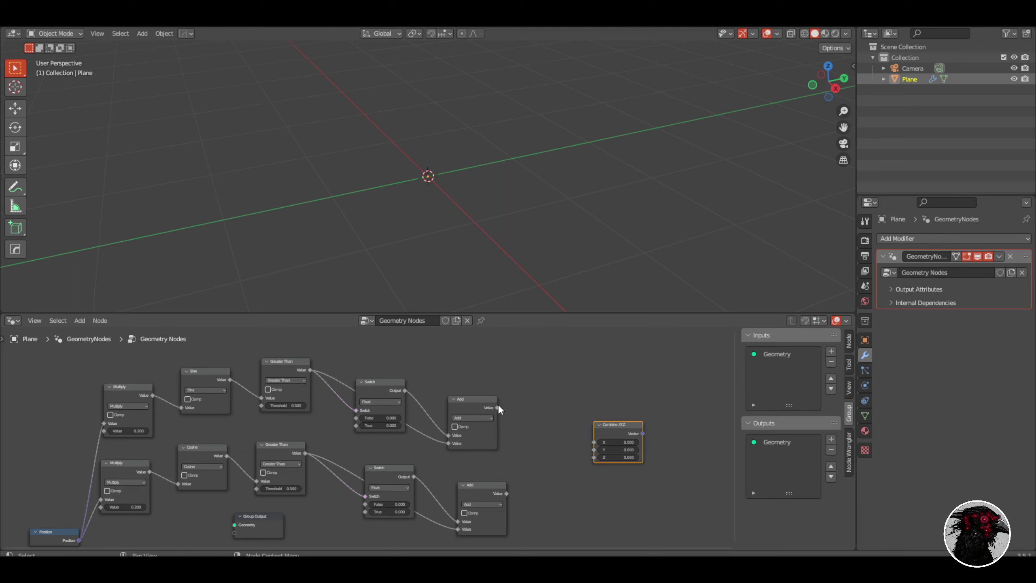
left_click_drag(498, 408, 594, 442)
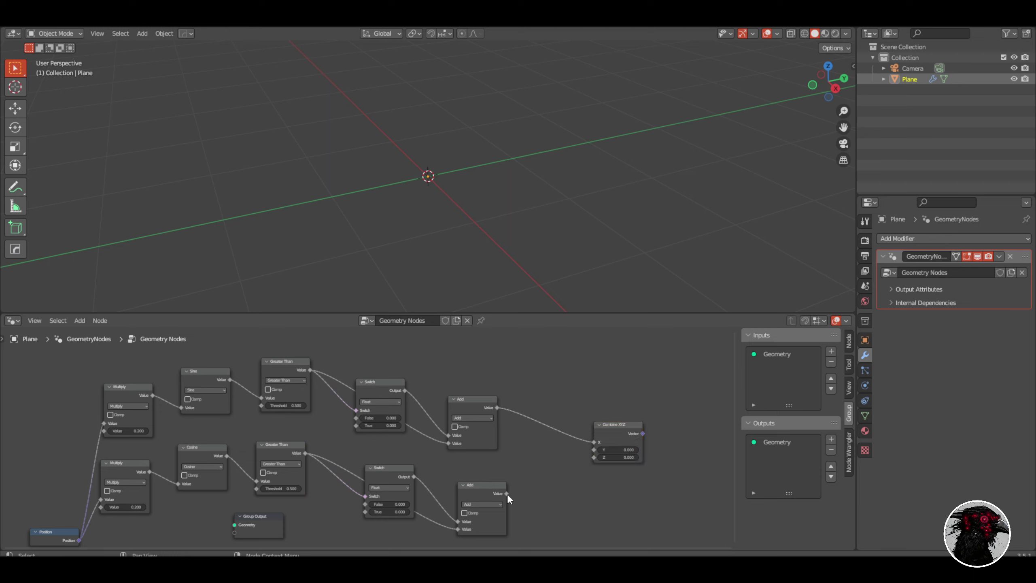
left_click_drag(507, 494, 595, 449)
Duplicate the lower Multiply node below the Position node and connect Position to its first value.
scroll(557, 453, "down", 2)
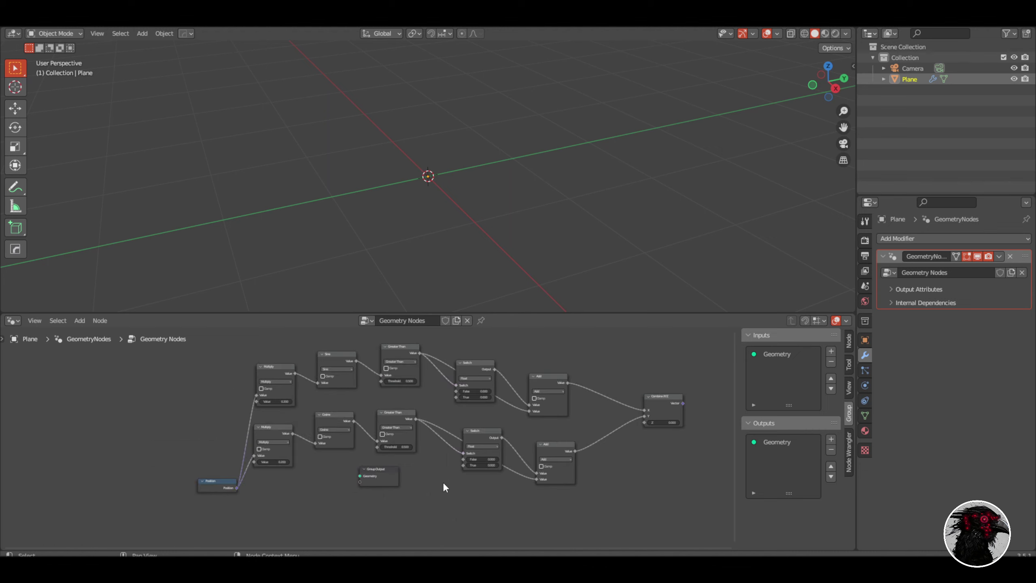
middle_click_drag(445, 486, 429, 419)
left_click(288, 366)
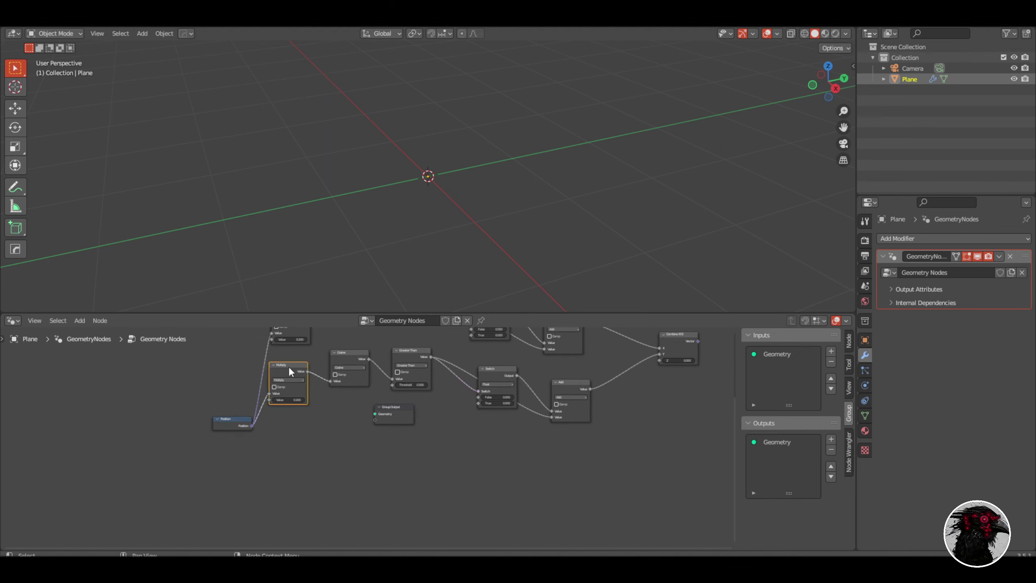
key("shift+d")
left_click(321, 461)
left_click_drag(264, 423, 259, 431)
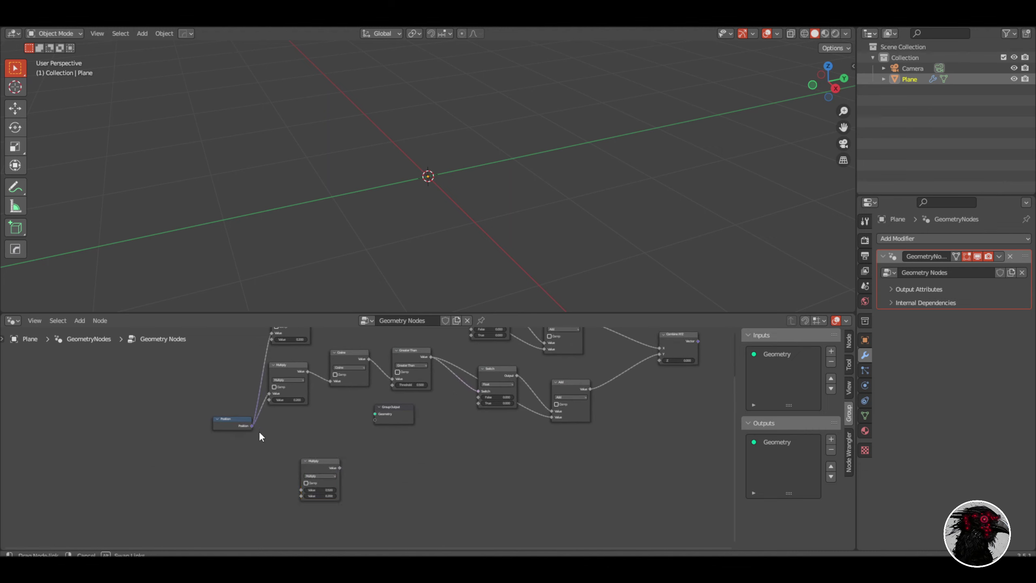
left_click_drag(300, 485, 302, 488)
scroll(342, 479, "up", 2)
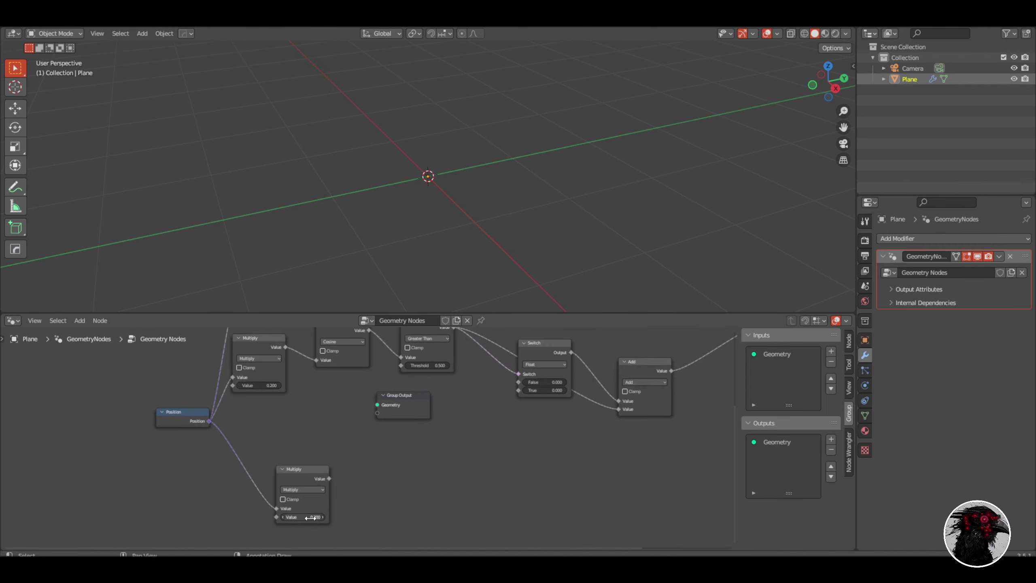
Duplicate the bottom Multiply node, feed it from the original, and connect its output to the Z input of Combine XYZ.
left_click(303, 476)
key("shift+d")
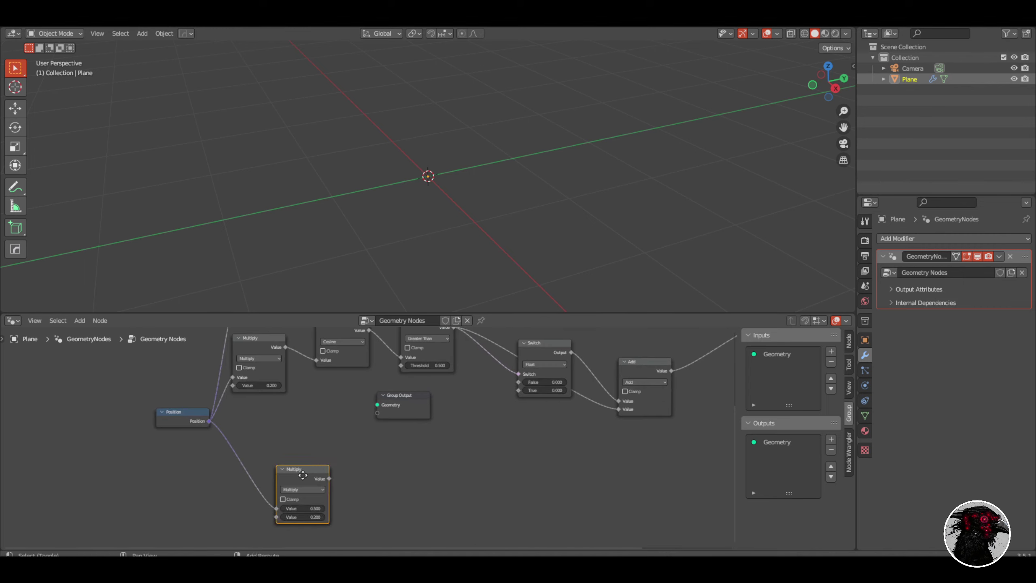
left_click(408, 484)
left_click_drag(329, 479, 386, 509)
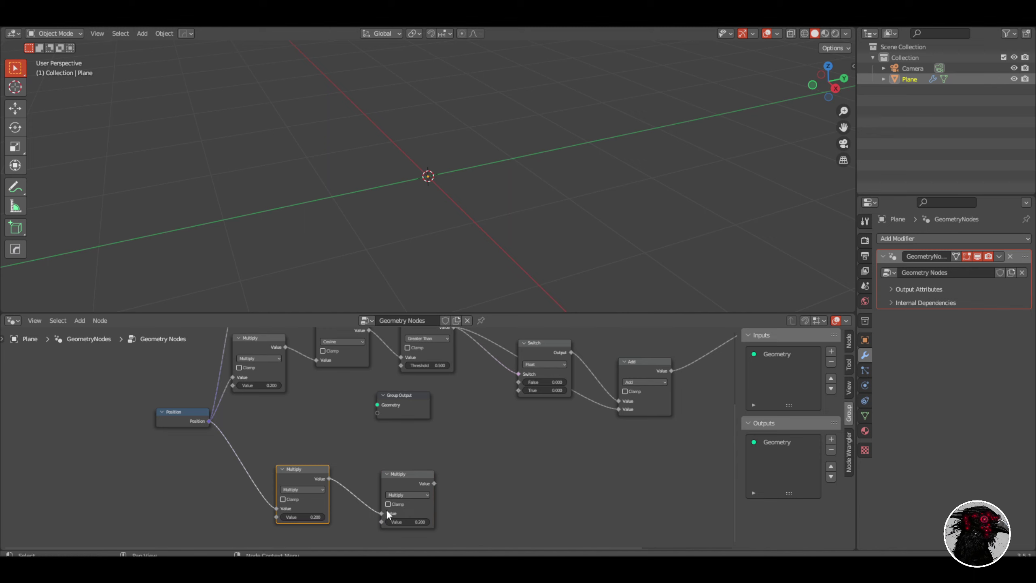
scroll(435, 503, "down", 3)
scroll(420, 488, "up", 2)
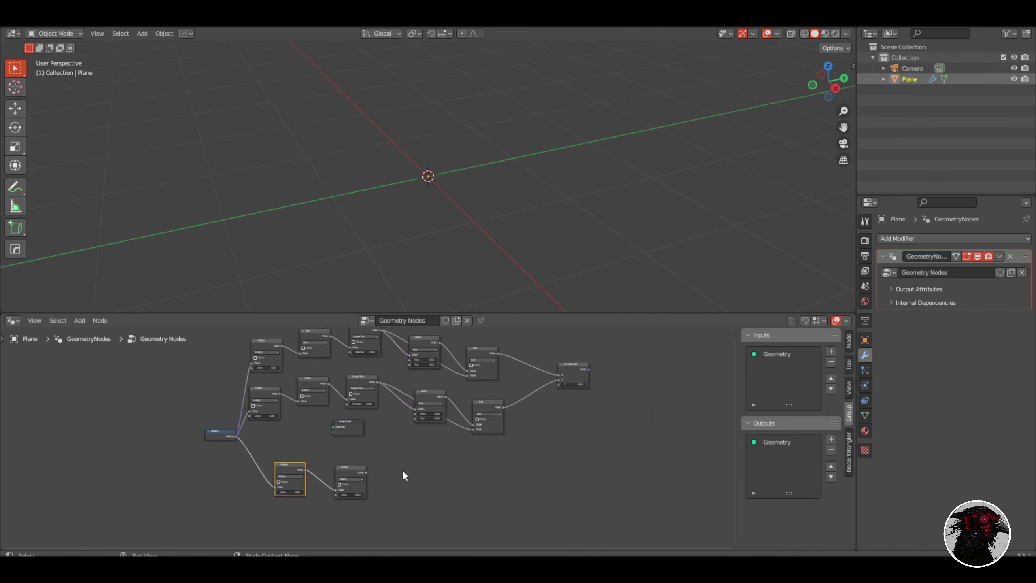
left_click_drag(366, 478, 590, 375)
scroll(255, 385, "up", 2)
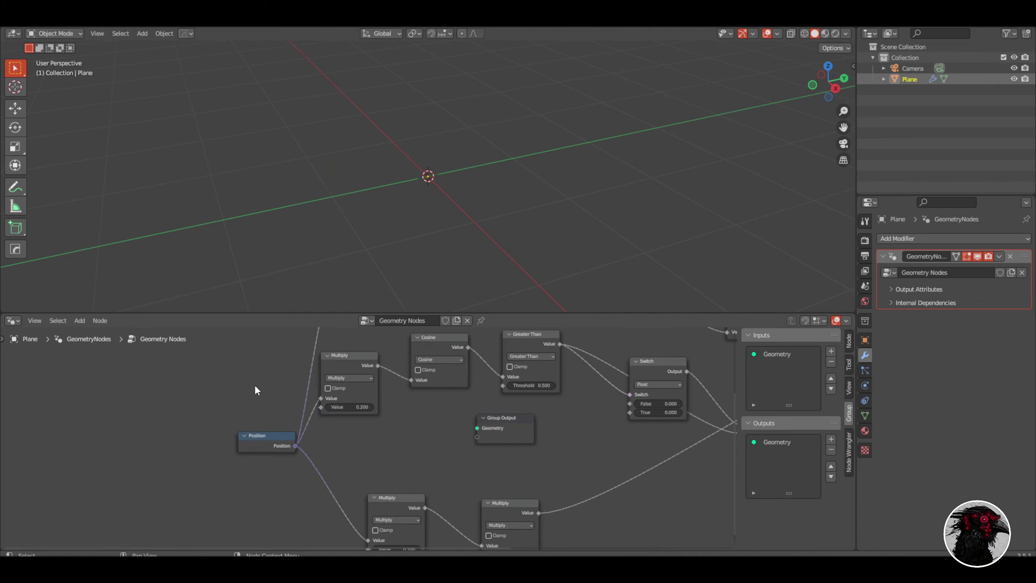
Add an Index node next to the Position node.
key("shift+a")
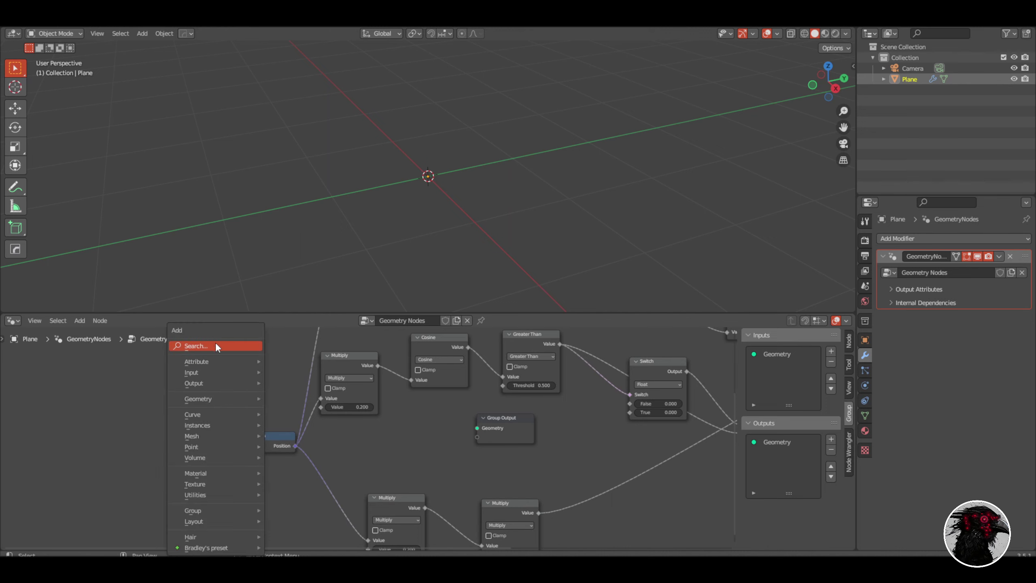
left_click(216, 341)
type("index")
key("Return")
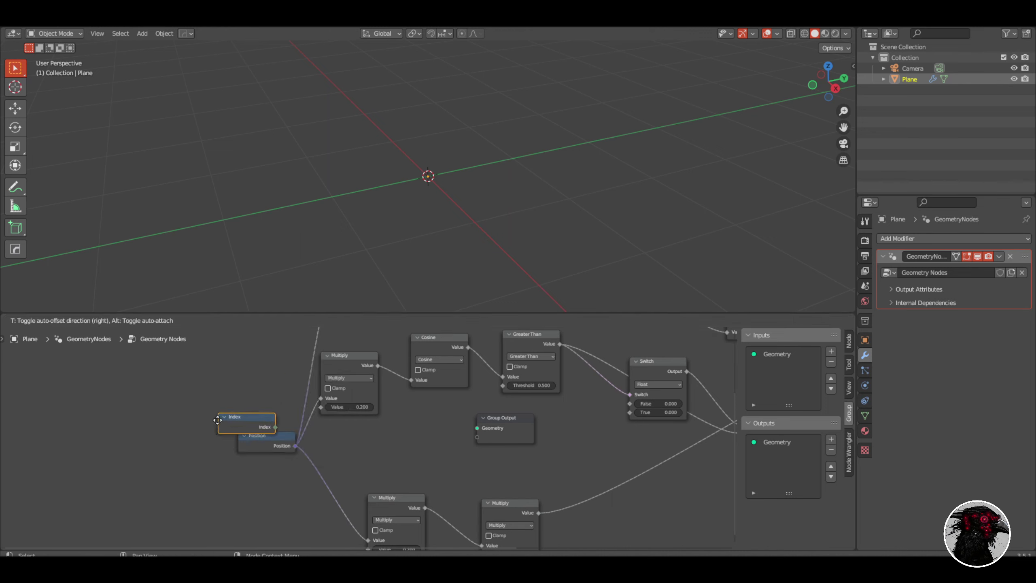
left_click(200, 402)
Connect Index to the first value of the three Multiply nodes fed by Position, replacing those links.
left_click_drag(257, 410, 322, 399)
middle_click_drag(264, 376, 258, 433)
left_click_drag(252, 467, 319, 365)
middle_click_drag(285, 459, 231, 375)
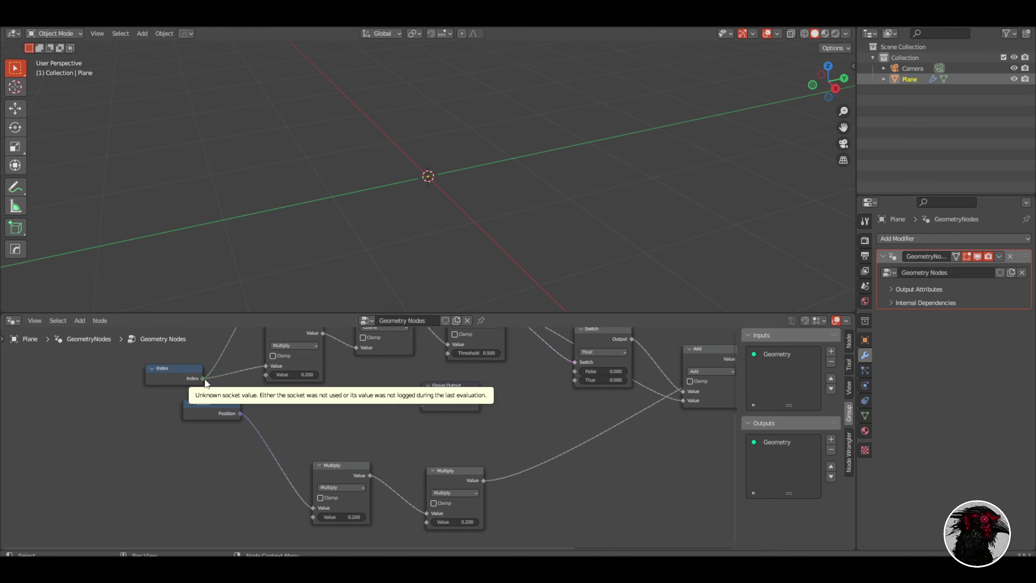
left_click_drag(204, 379, 317, 504)
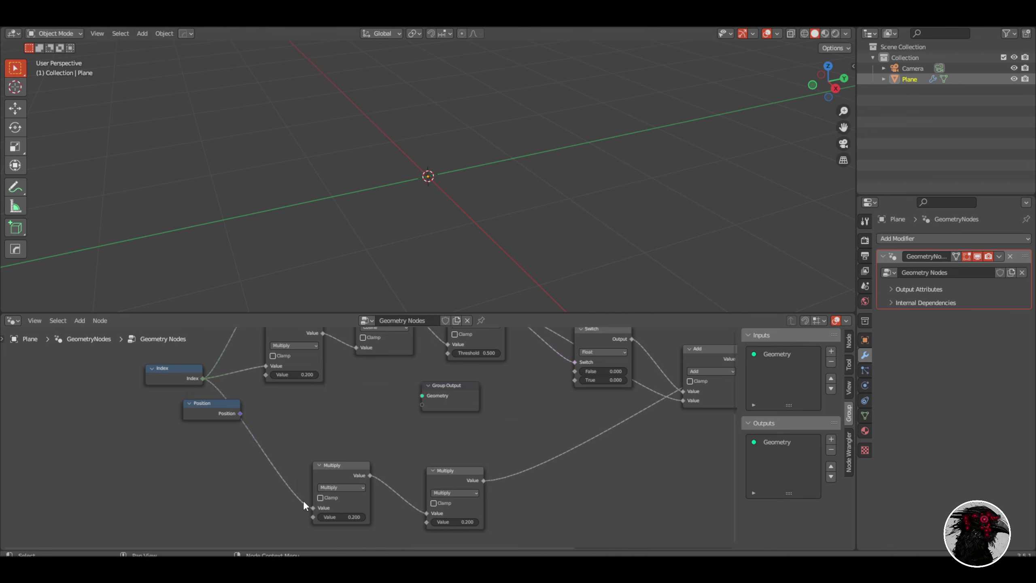
Delete the Position node and move the Index node down into its place.
left_click_drag(209, 402, 169, 425)
key("x")
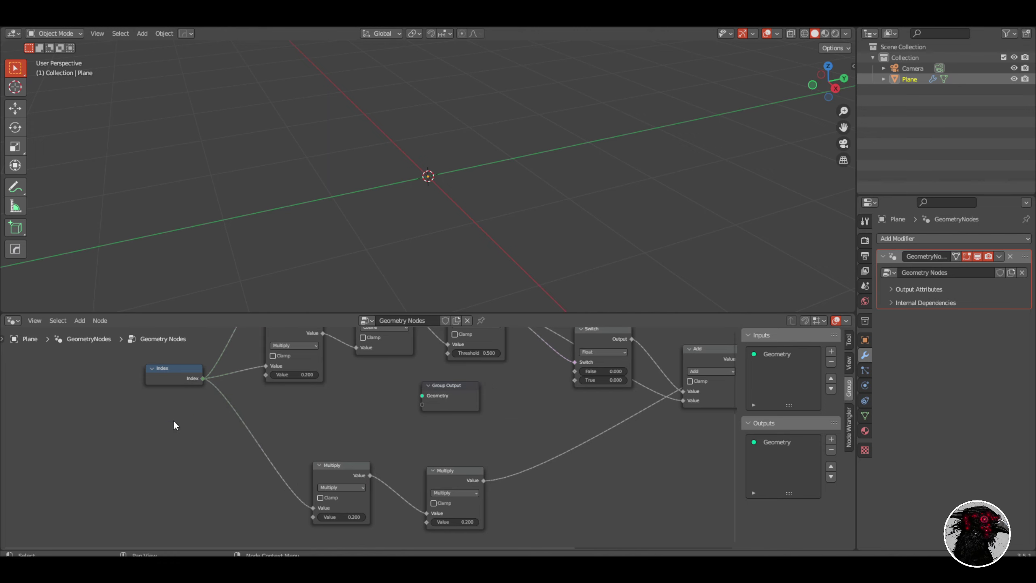
middle_click_drag(173, 420, 211, 459)
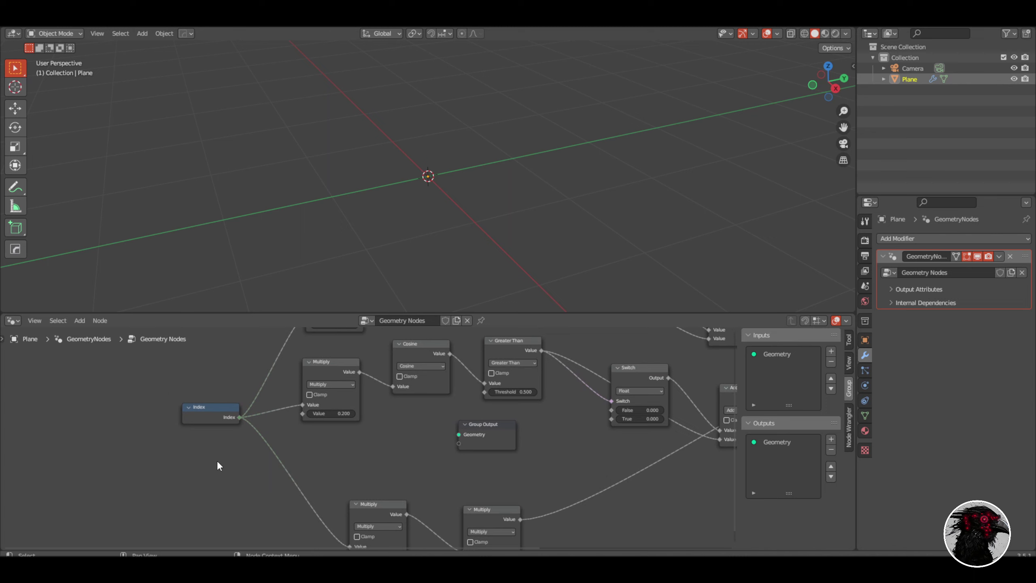
left_click_drag(219, 417, 207, 454)
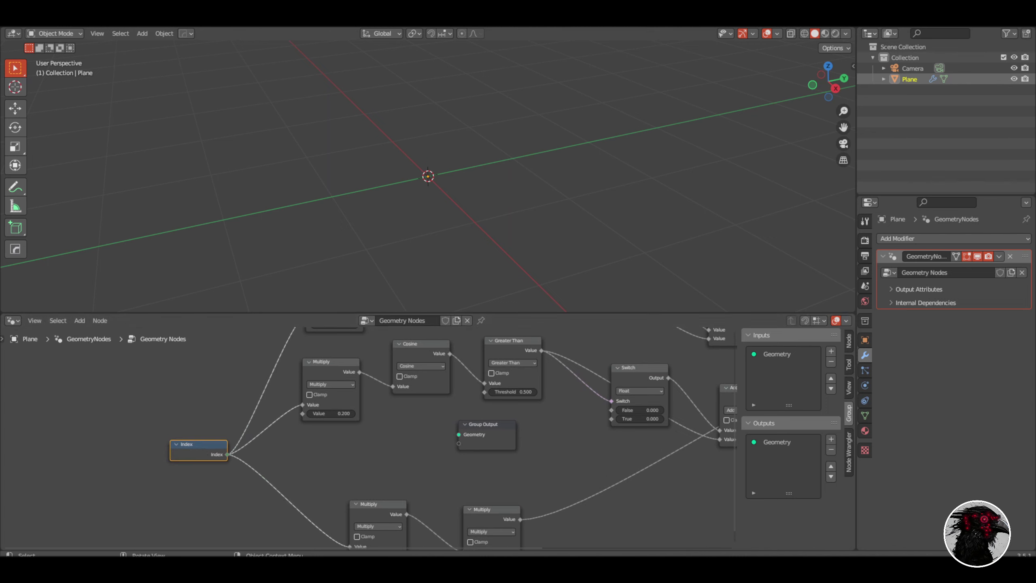
Add a Set Position node after Combine XYZ and connect the combined vector to its Position input.
middle_click_drag(205, 450, 474, 425)
key("shift+a")
type("set")
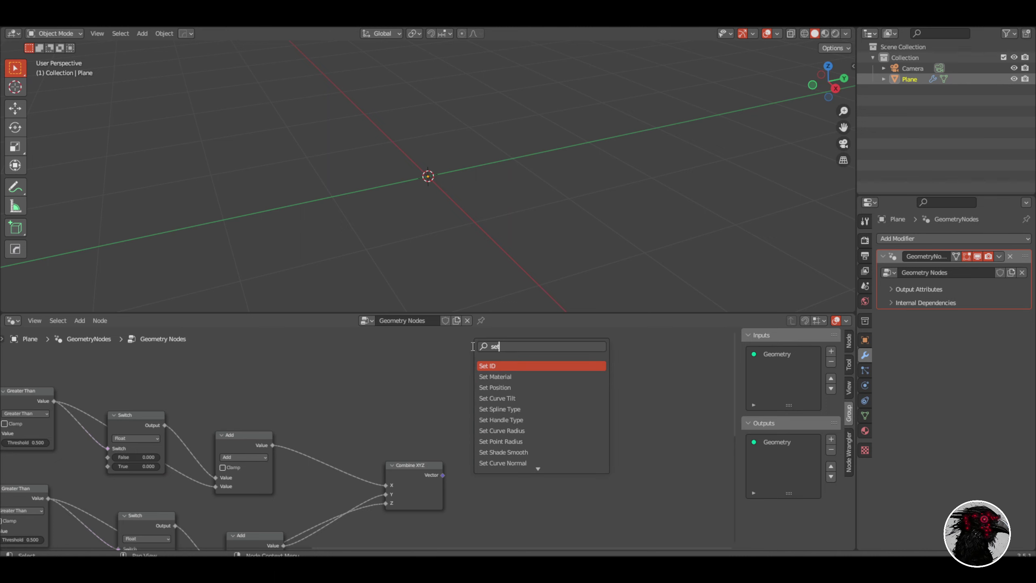
type(" po")
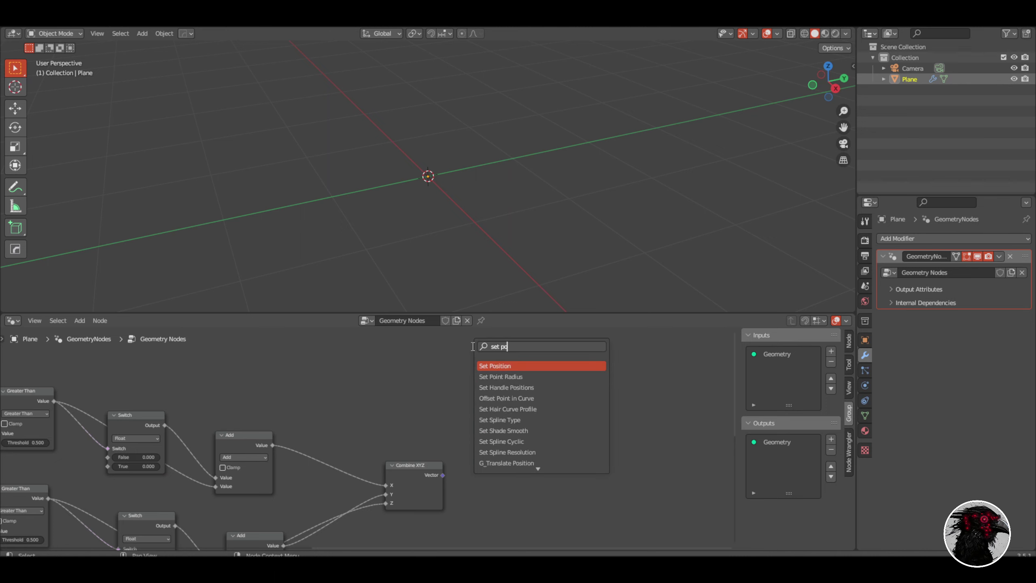
left_click(568, 366)
left_click(587, 468)
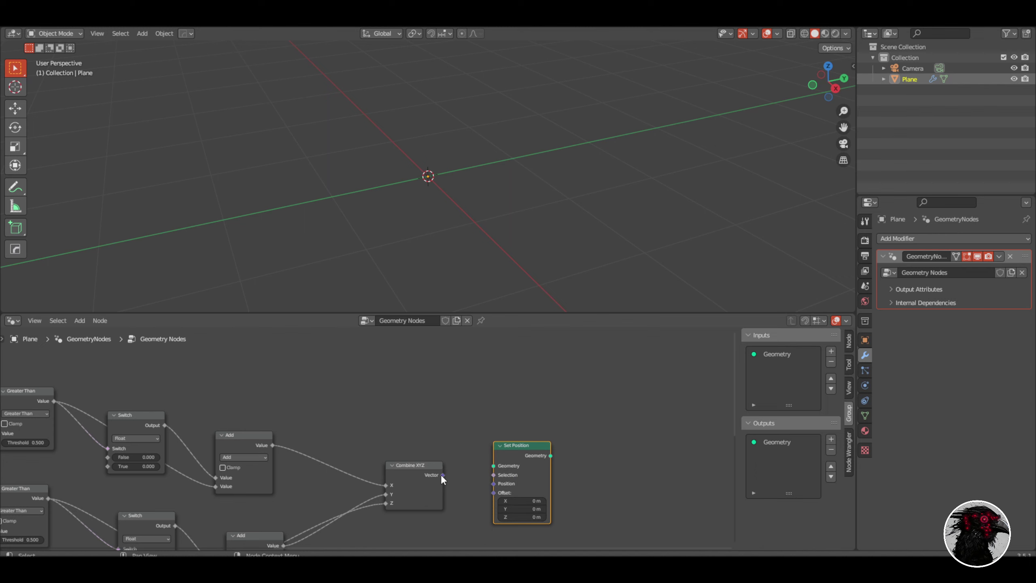
left_click_drag(444, 475, 494, 483)
Add Mesh to Curve and Resample Curve nodes after Set Position and link the three in sequence.
middle_click_drag(634, 392, 520, 330)
key("shift+a")
type("mesh")
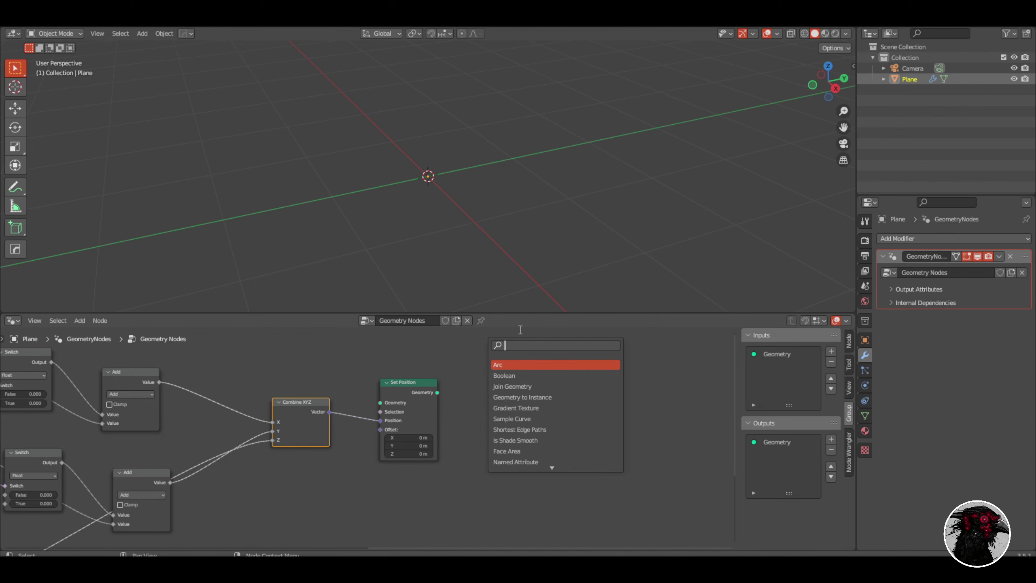
type(" to")
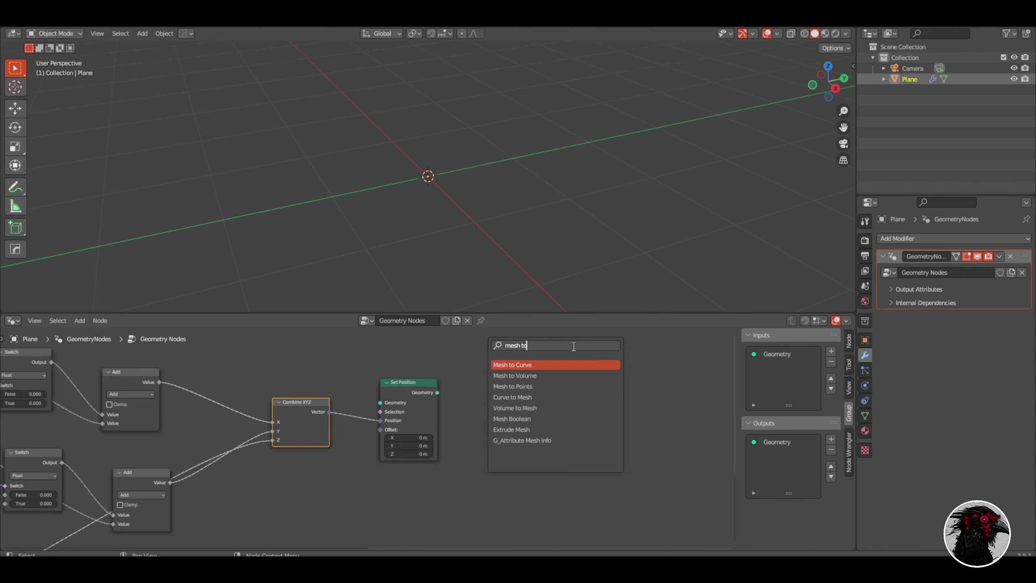
key("Return")
left_click_drag(441, 395, 481, 434)
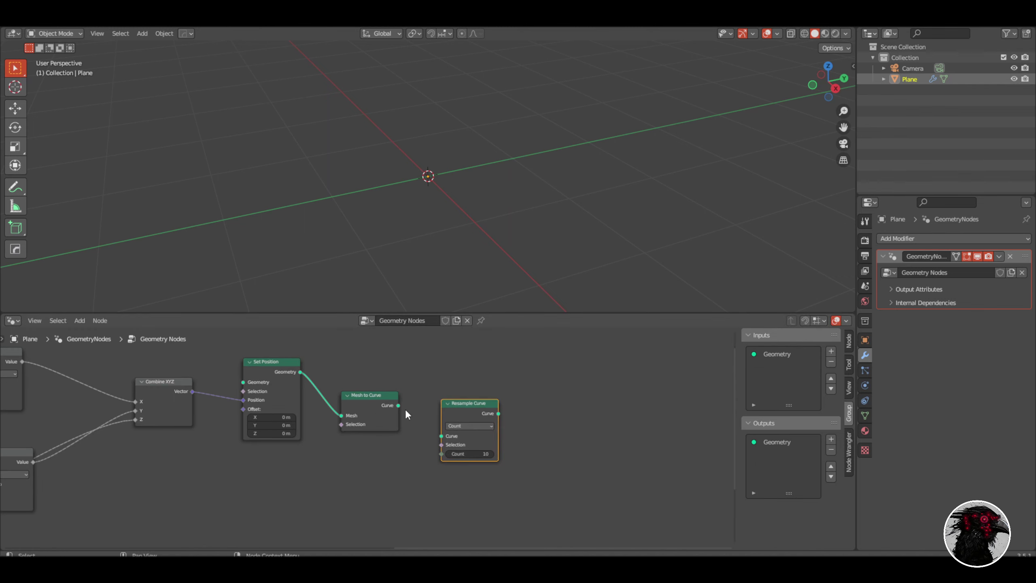
left_click_drag(399, 405, 442, 436)
Add a Subdivide Curve node after Resample Curve and connect the resampled curve to its Curve input.
key("shift+a")
left_click(560, 355)
type("subdi")
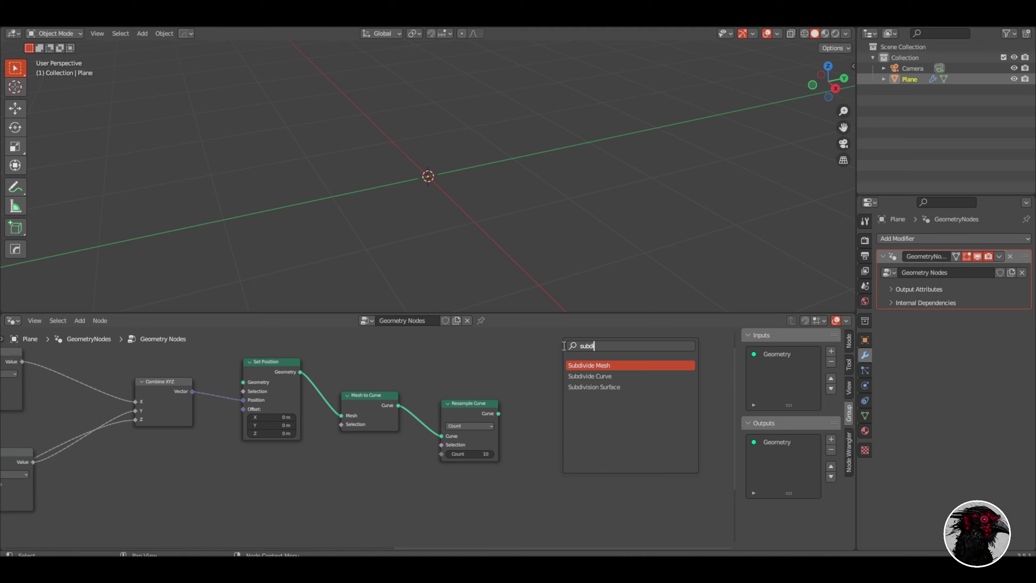
key("Down")
key("Return")
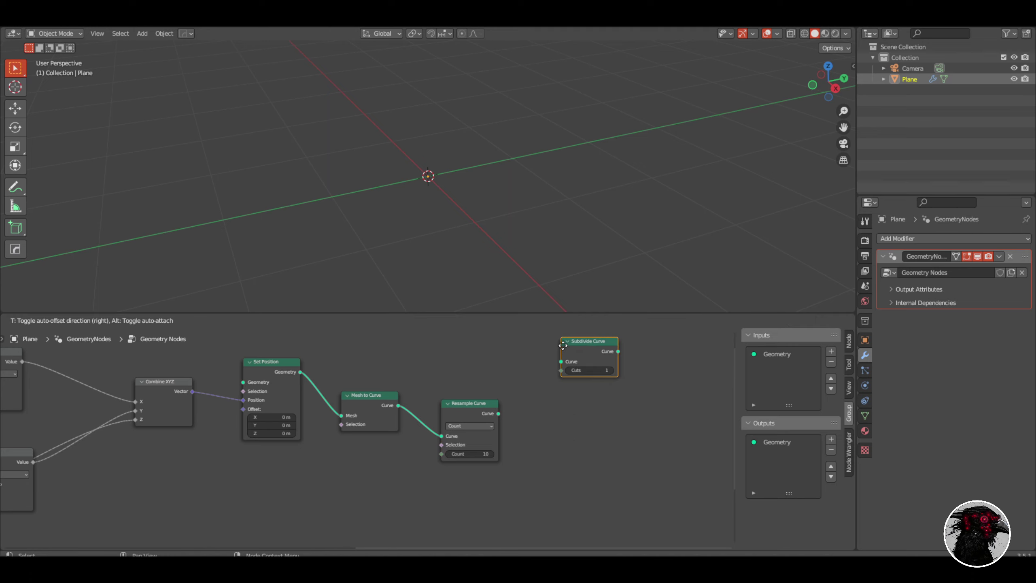
left_click(565, 416)
left_click_drag(499, 414, 561, 429)
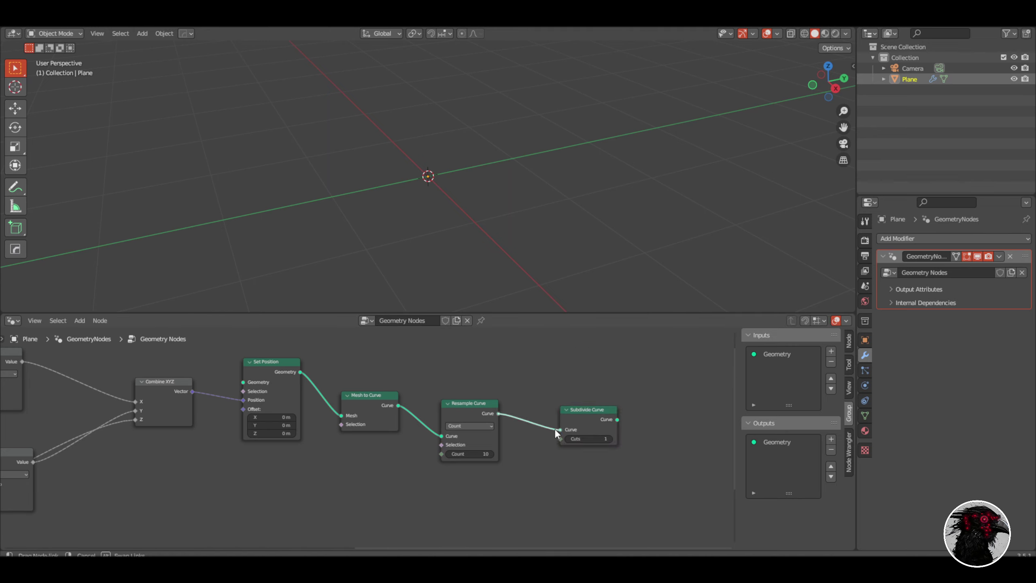
Set the Subdivide Curve node's Cuts to 0 and move the node slightly closer to Resample Curve.
left_click(584, 438)
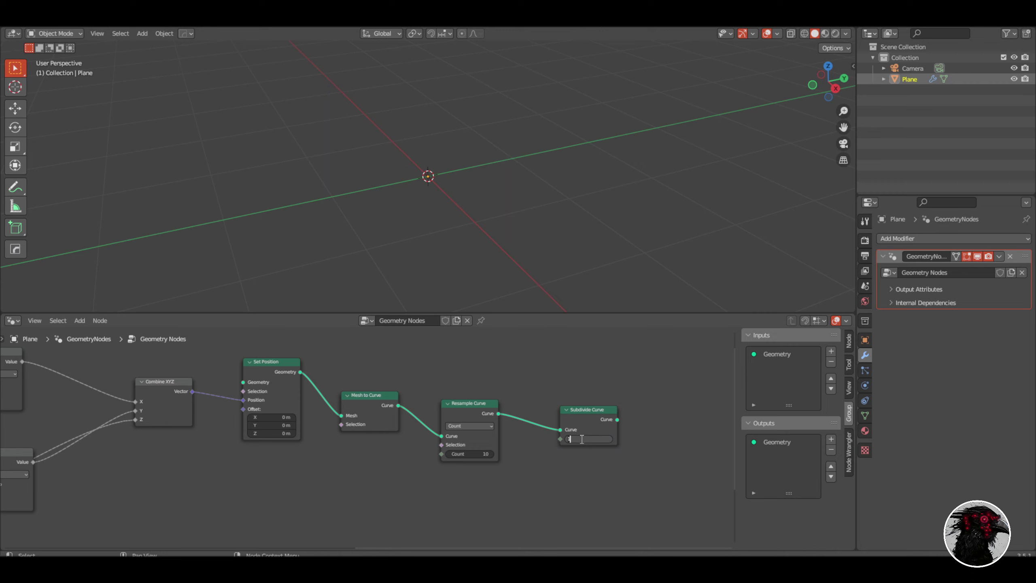
key("Return")
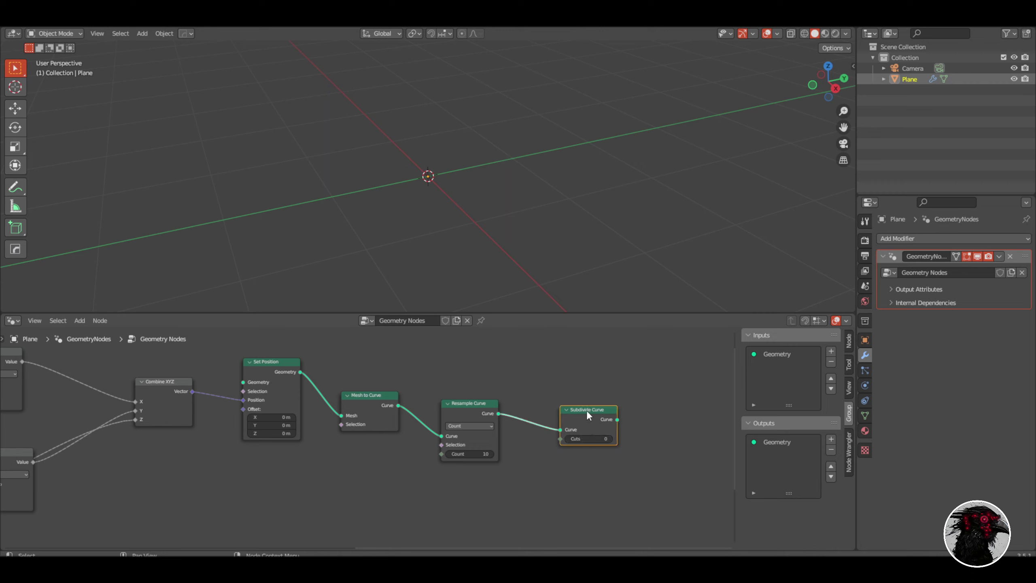
left_click_drag(586, 410, 570, 415)
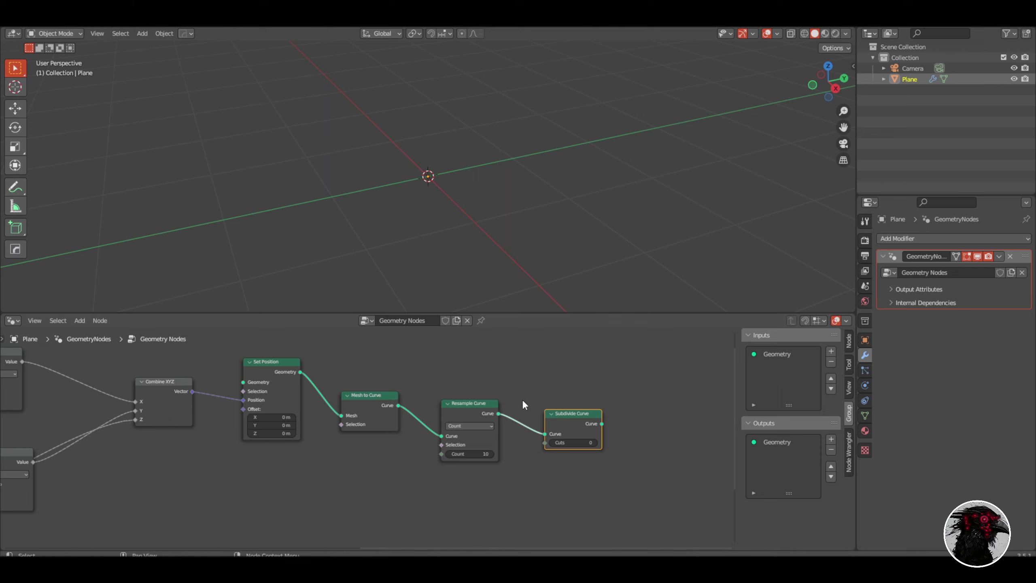
Add a Mesh Line node above the existing node chain.
scroll(527, 439, "down", 3)
key("shift+a")
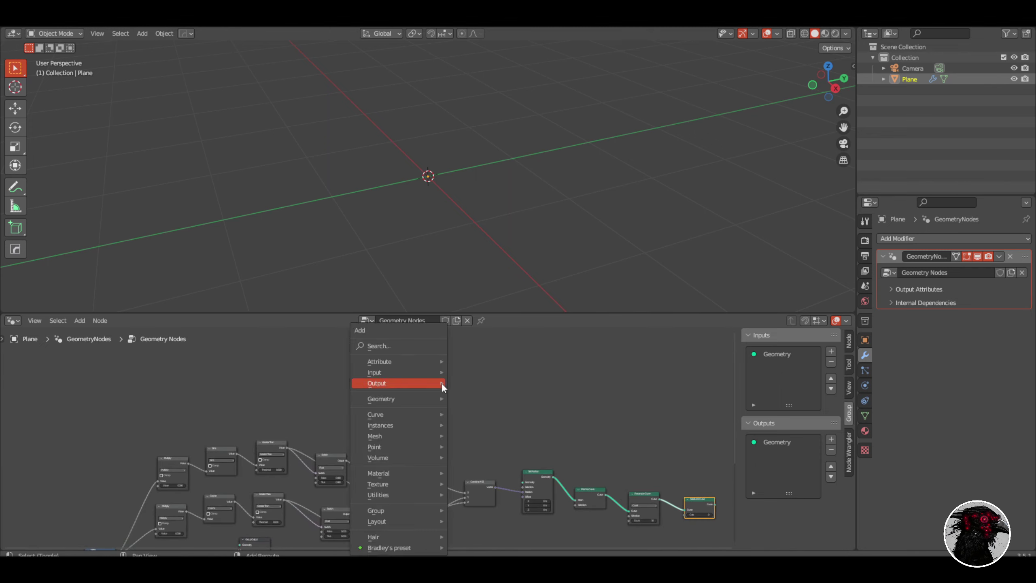
left_click(405, 345)
type("mesh")
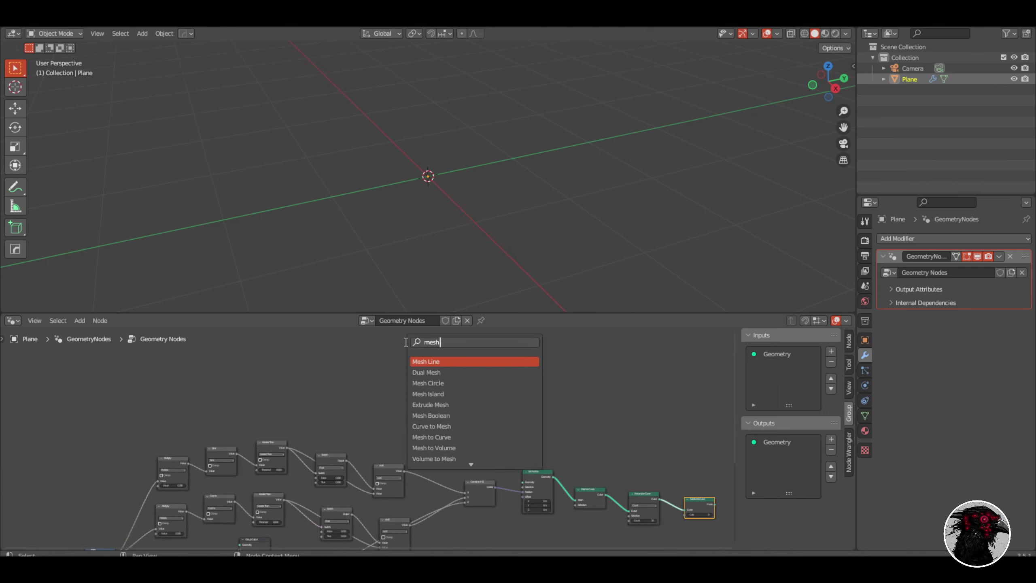
key("Return")
Set the Mesh Line node's Z offset to 0.001 m.
scroll(449, 408, "up", 3)
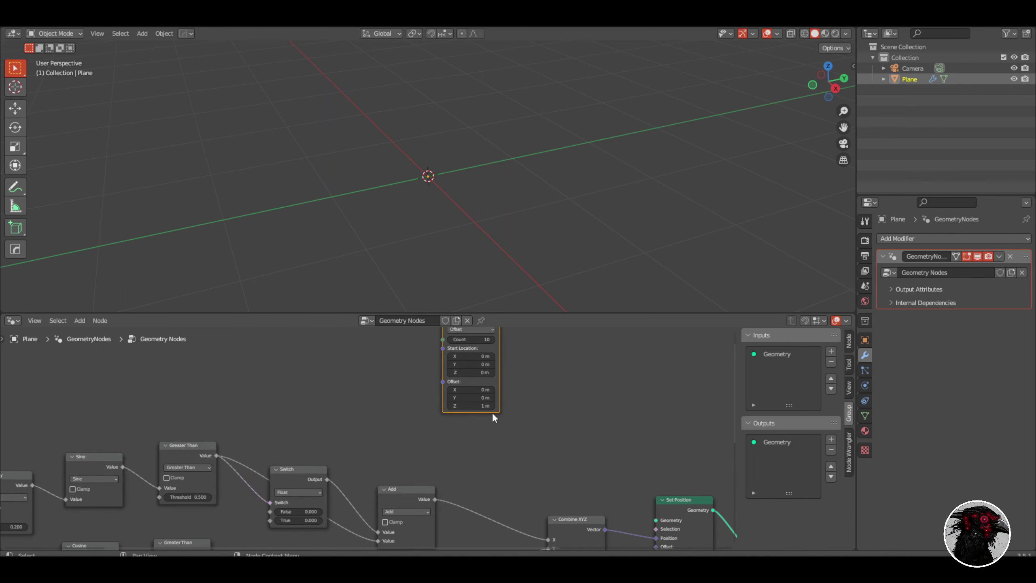
left_click(481, 406)
key("BackSpace")
key("BackSpace")
key("BackSpace")
type("0")
key("Return")
middle_click_drag(526, 410, 507, 455)
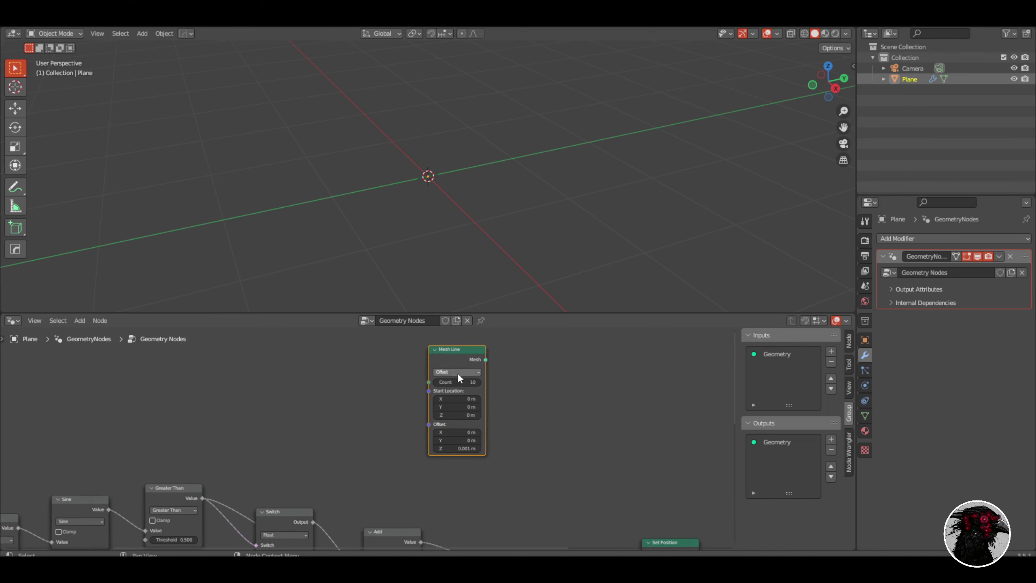
scroll(496, 369, "up", 1)
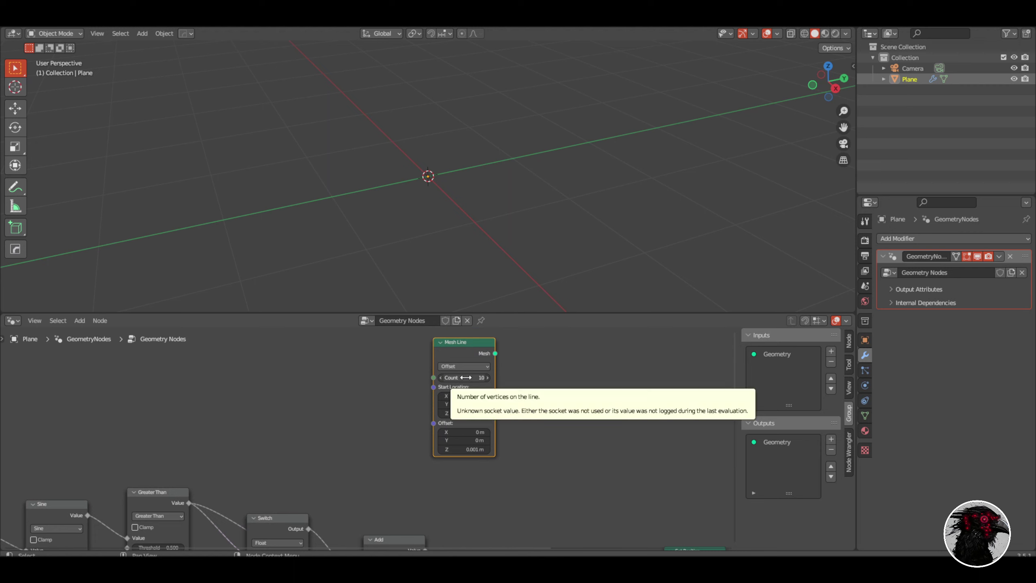
scroll(400, 402, "down", 2)
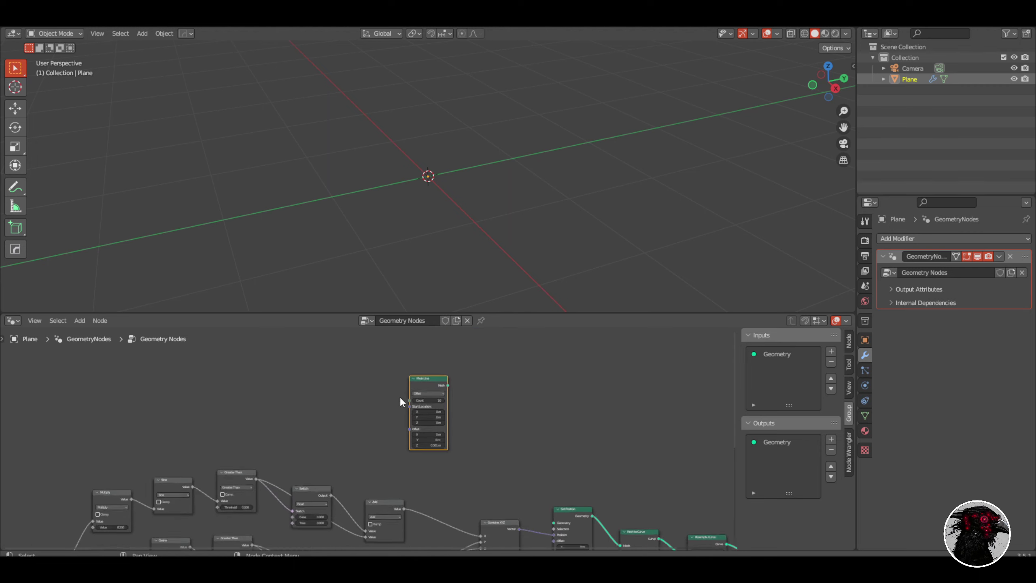
scroll(401, 400, "down", 1)
middle_click_drag(529, 422, 345, 382)
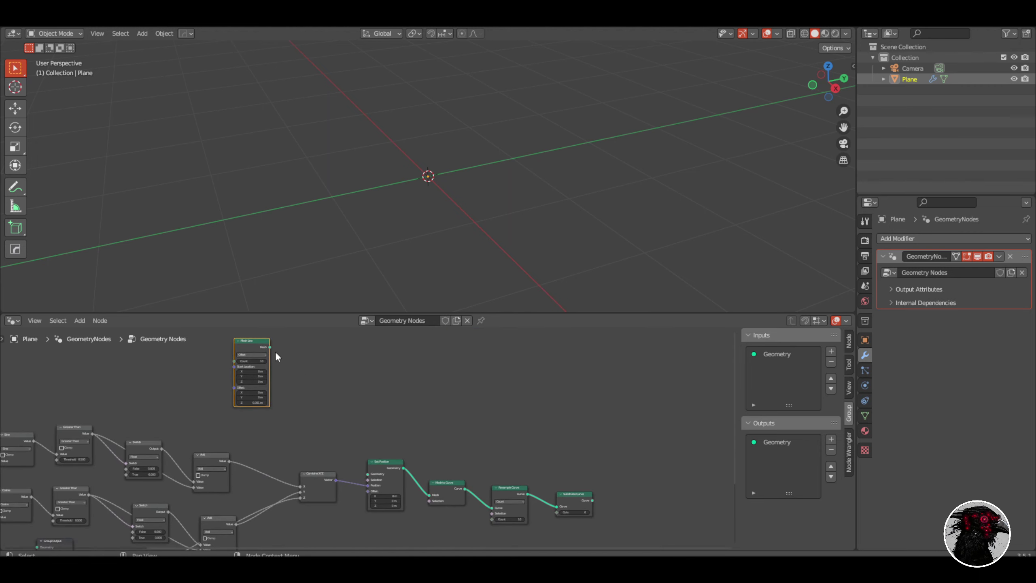
left_click_drag(270, 347, 629, 480)
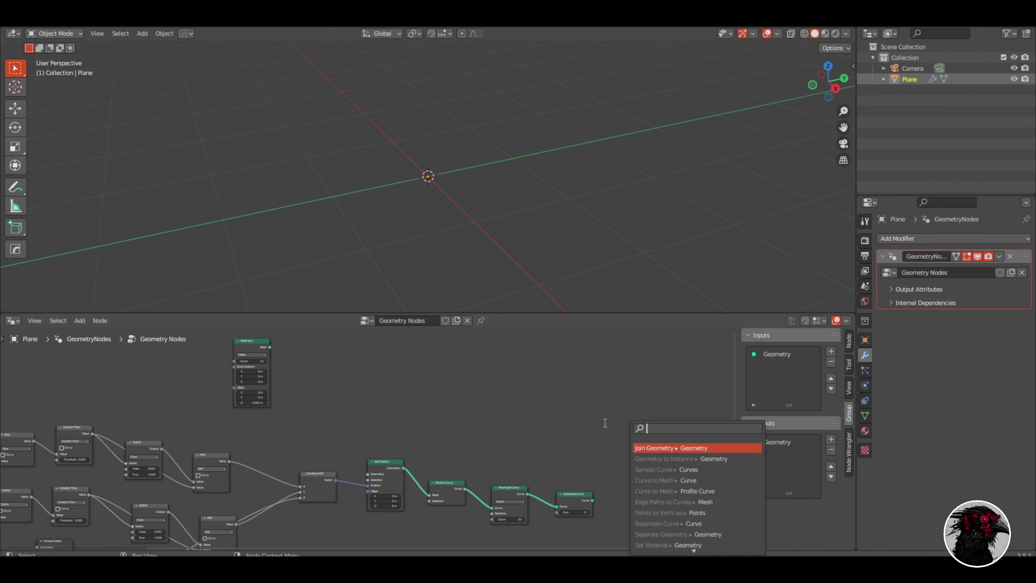
Add a second Set Position node after Subdivide Curve and connect the subdivided curve to its Geometry input.
middle_click_drag(560, 422, 485, 326)
scroll(563, 403, "up", 3)
middle_click_drag(532, 406, 487, 455)
scroll(489, 453, "up", 2)
key("shift+a")
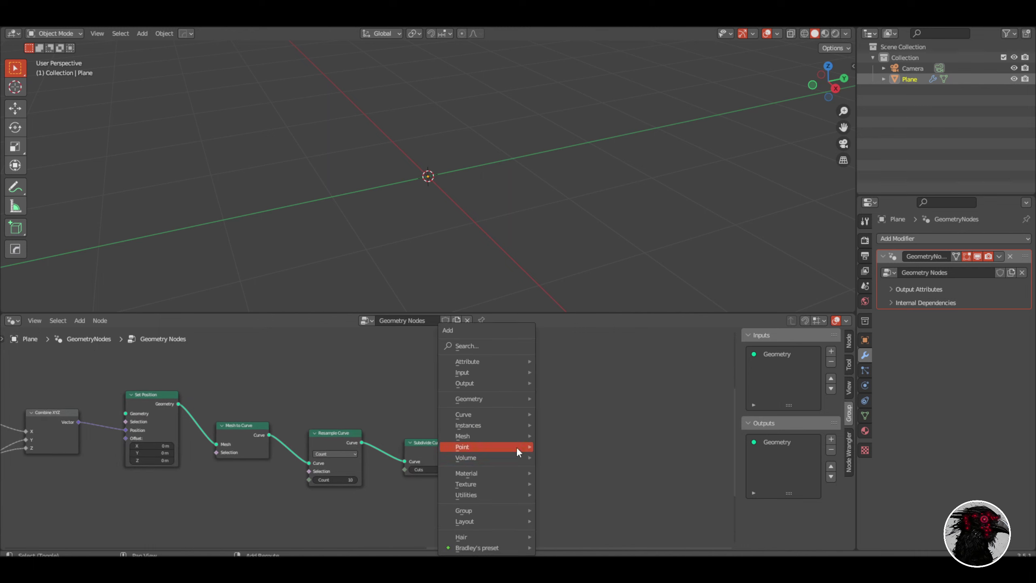
left_click(496, 346)
type("set pos")
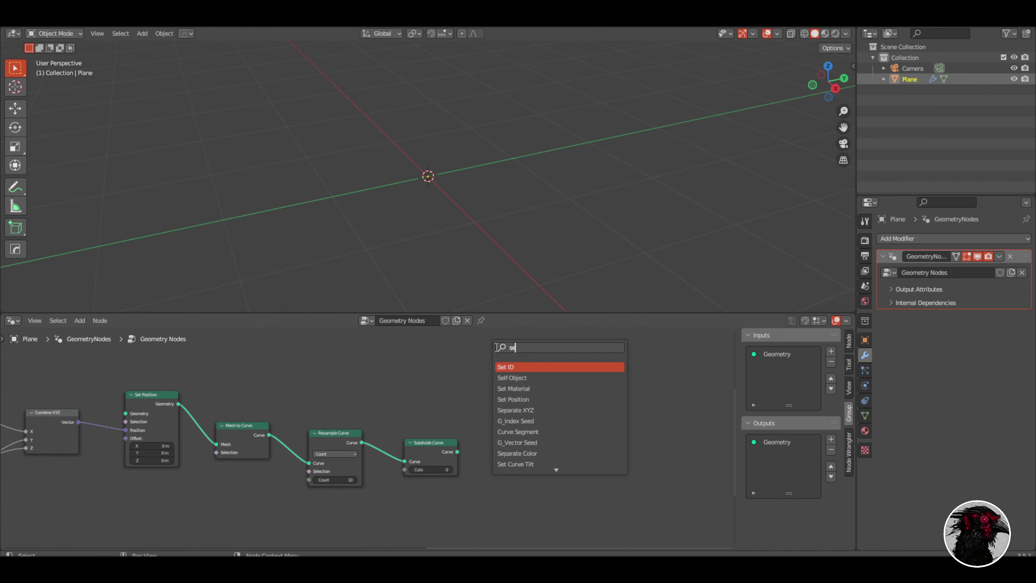
key("Return")
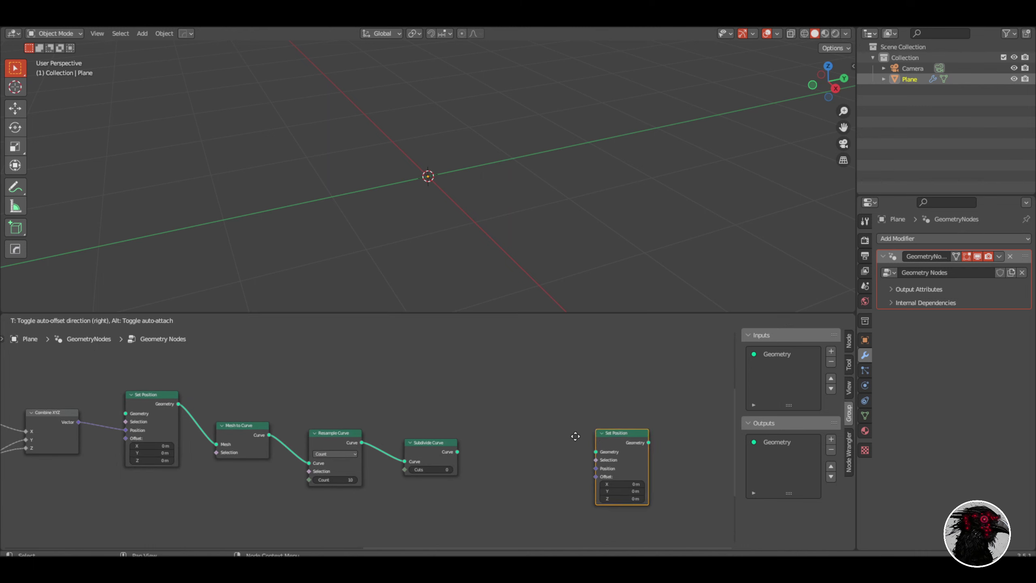
left_click(496, 430)
left_click_drag(458, 451, 490, 444)
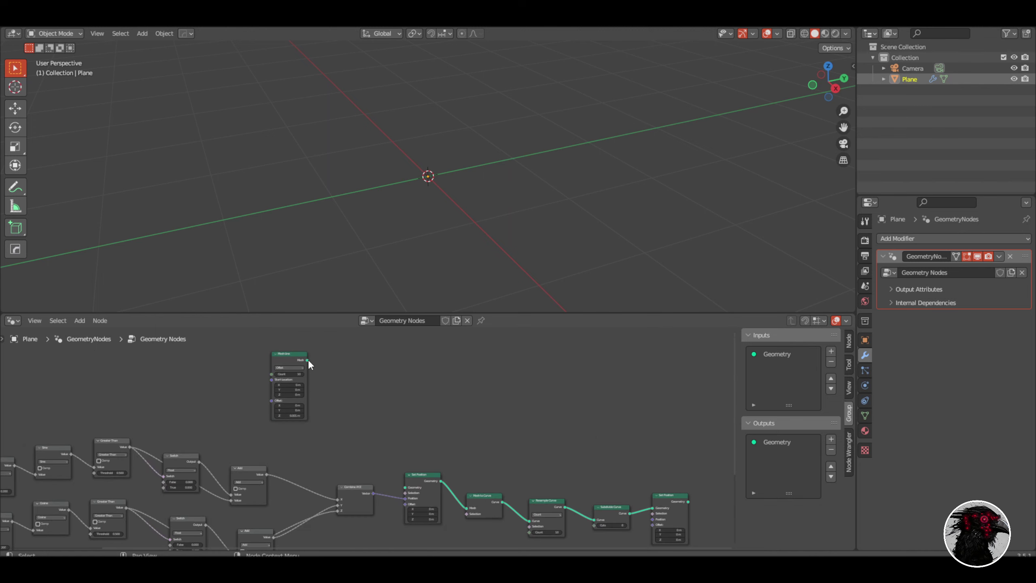
Connect the Mesh Line's Mesh output to the Geometry input of the first Set Position node.
scroll(307, 360, "up", 7)
scroll(306, 360, "down", 3)
middle_click_drag(307, 359, 275, 343)
scroll(328, 401, "up", 5)
scroll(328, 405, "down", 3)
left_click_drag(272, 353, 371, 480)
middle_click_drag(376, 393, 205, 333)
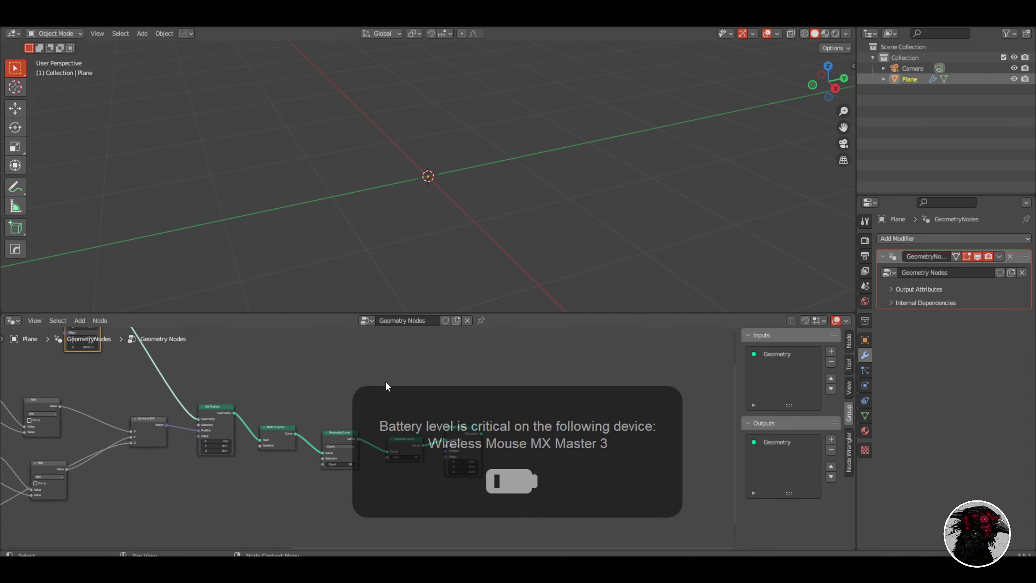
Add a Position input node in the empty area below the Index and Multiply nodes.
scroll(382, 381, "down", 5)
middle_click_drag(359, 382, 579, 402)
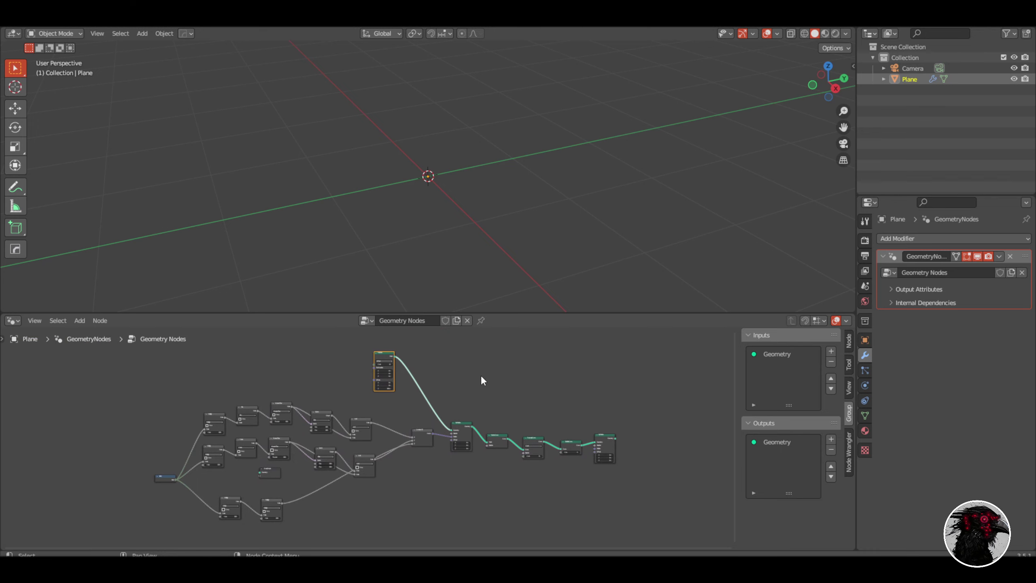
middle_click_drag(457, 416, 462, 407)
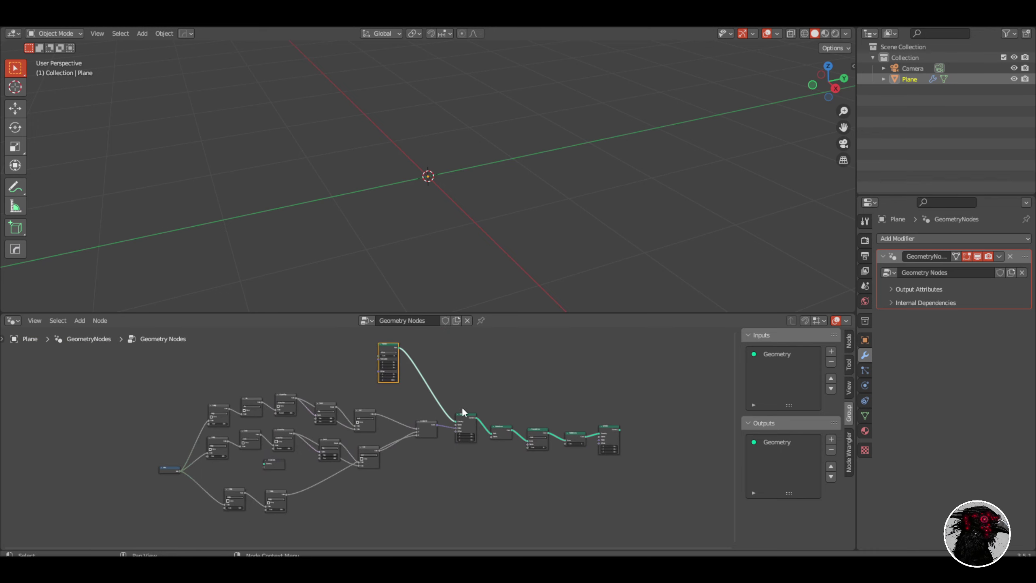
scroll(450, 468, "up", 8)
key("ctrl+f")
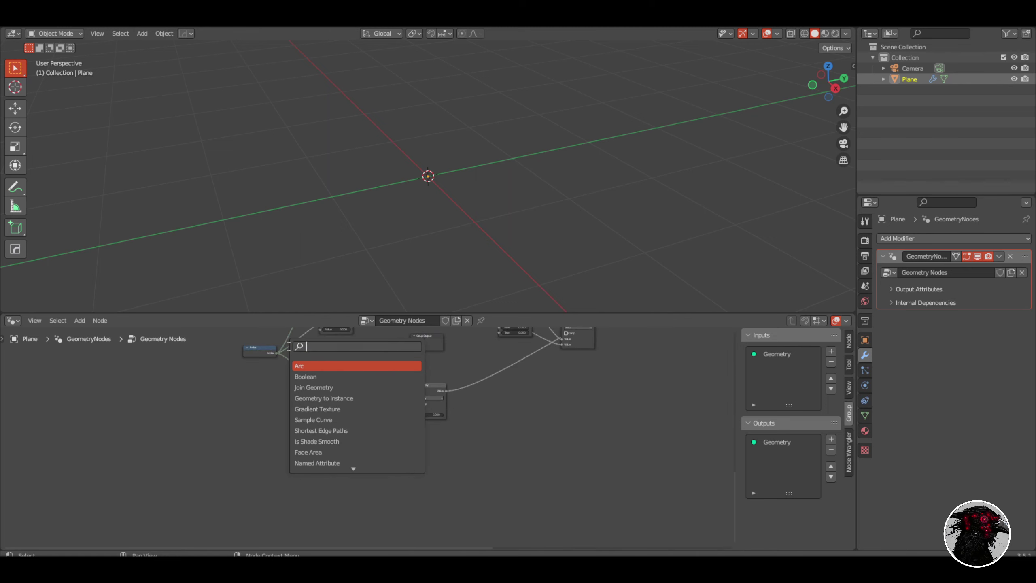
type("o")
key("BackSpace")
type("pos")
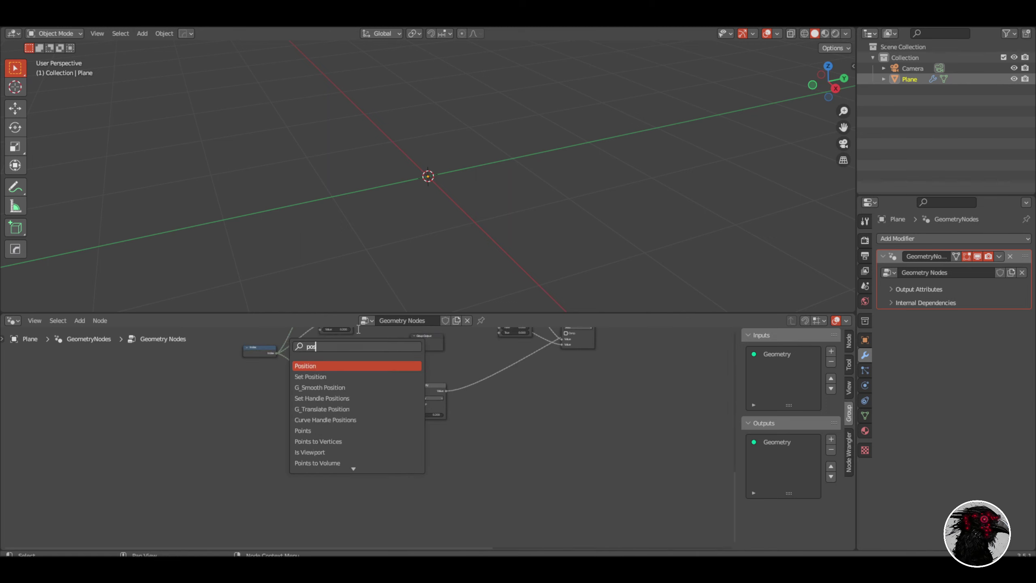
key("Return")
left_click(314, 490)
middle_click_drag(322, 486, 346, 414)
Add a Separate XYZ node beside Position and connect the position to its Vector input.
key("shift+a")
left_click(318, 345)
type("sepa")
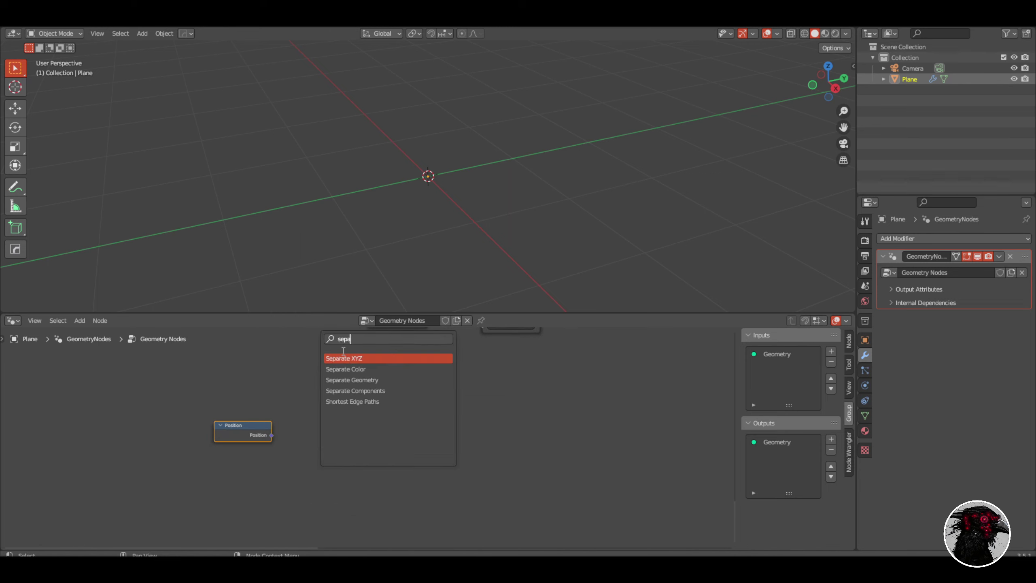
left_click(343, 358)
left_click(335, 453)
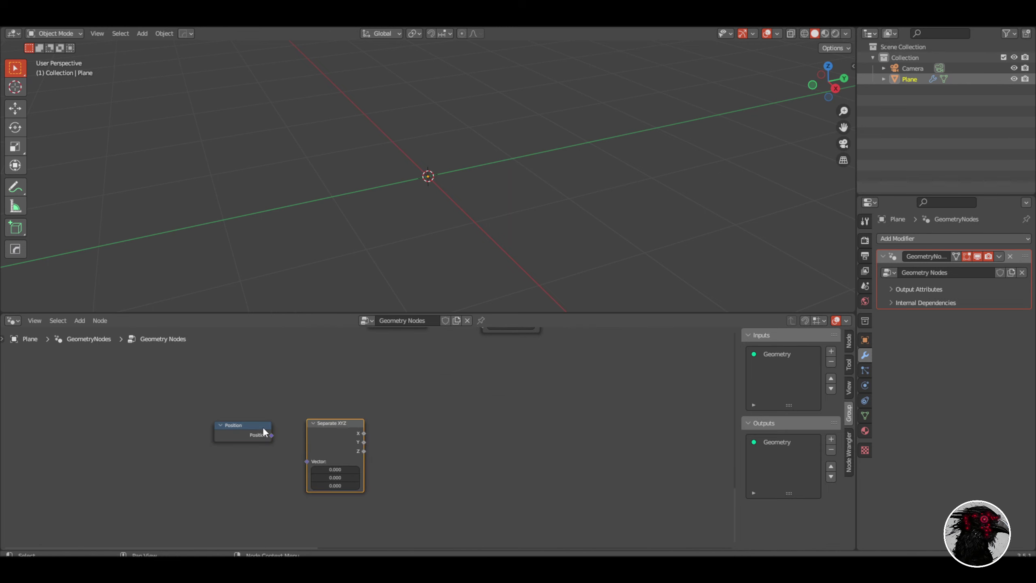
left_click_drag(271, 435, 311, 469)
Add an Attribute Statistic node after Separate XYZ.
scroll(441, 407, "down", 6)
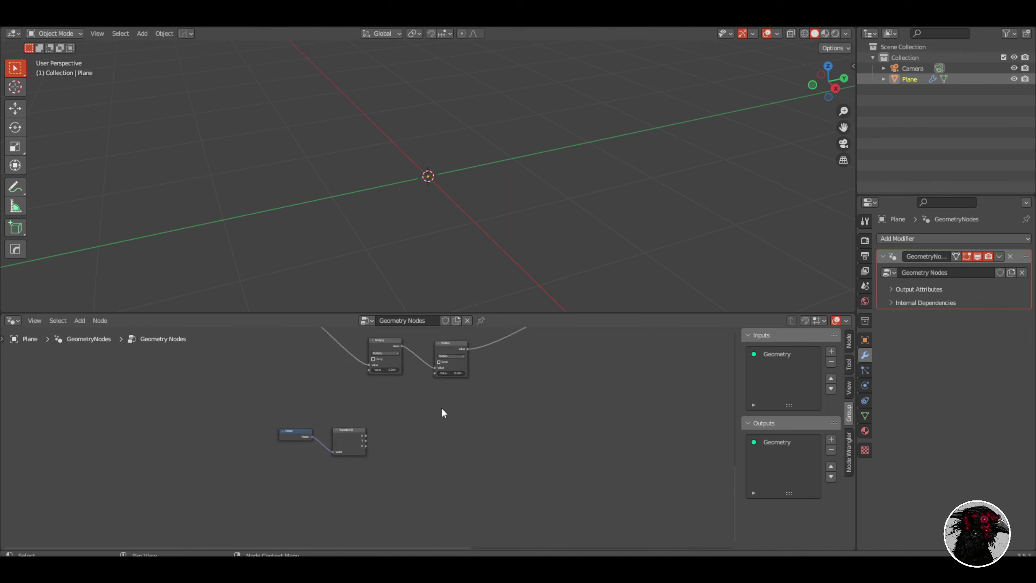
middle_click_drag(457, 400, 192, 492)
scroll(508, 424, "up", 2)
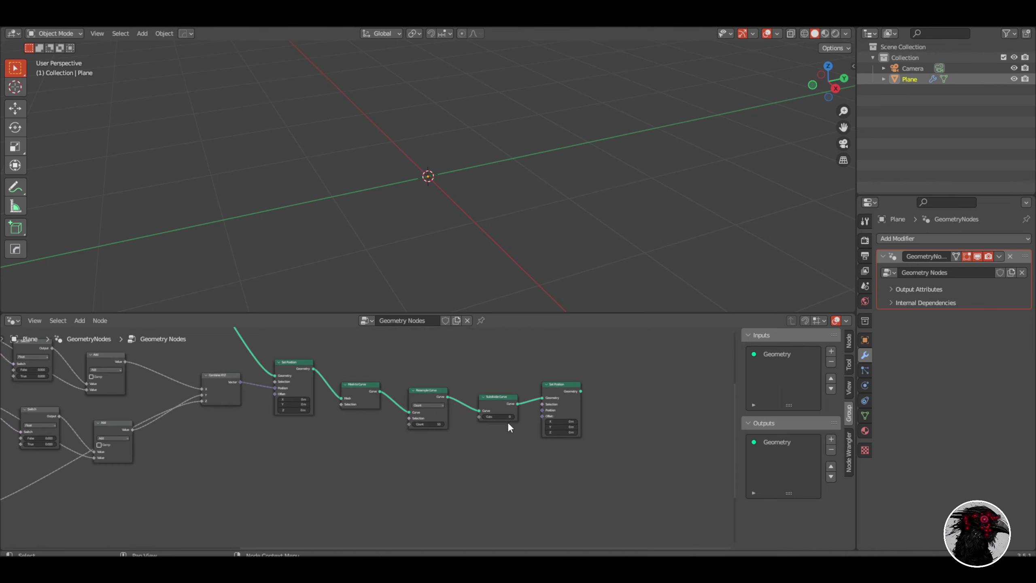
scroll(564, 380, "up", 4)
scroll(564, 379, "down", 12)
middle_click_drag(277, 473, 403, 392)
middle_click_drag(141, 453, 282, 435)
scroll(280, 396, "up", 14)
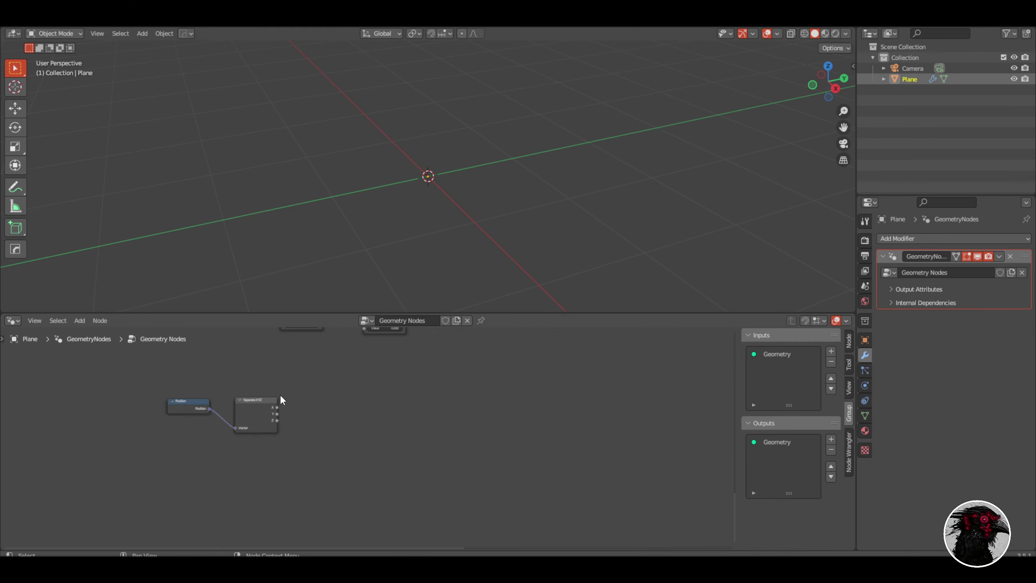
scroll(277, 405, "down", 3)
key("shift+a")
left_click(330, 341)
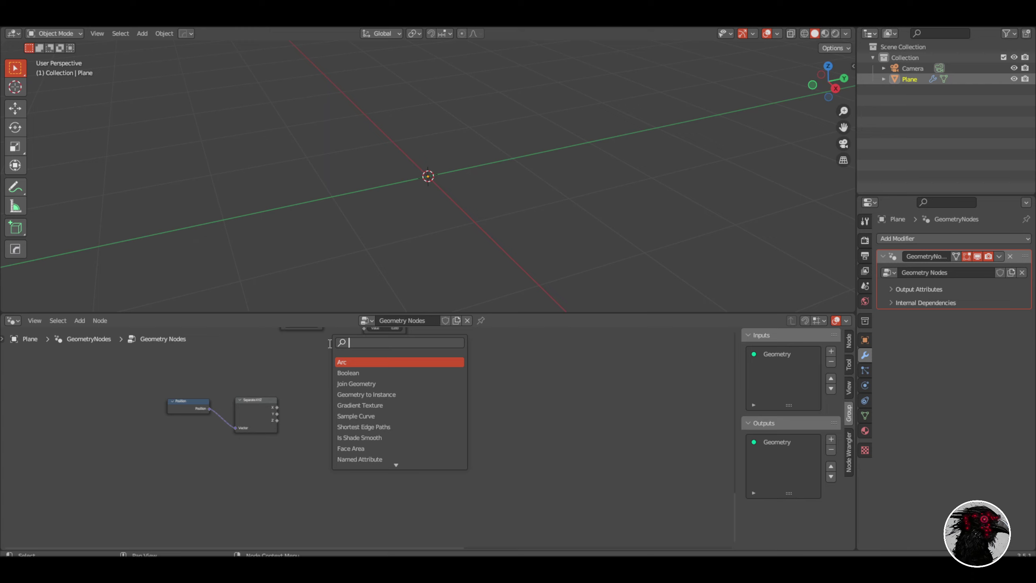
type("point att")
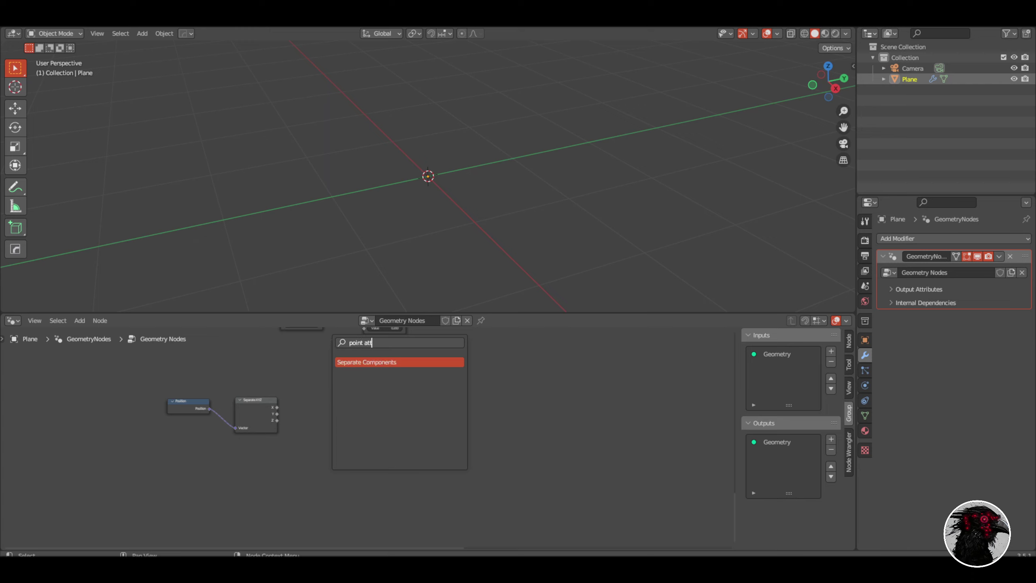
key("ctrl+a")
type("attribute stat")
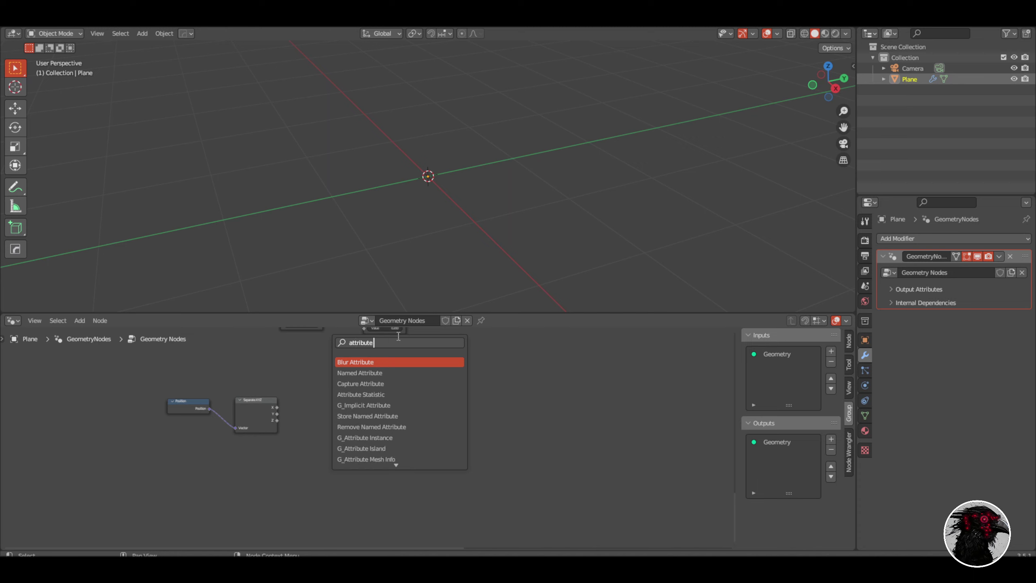
key("Return")
left_click(403, 403)
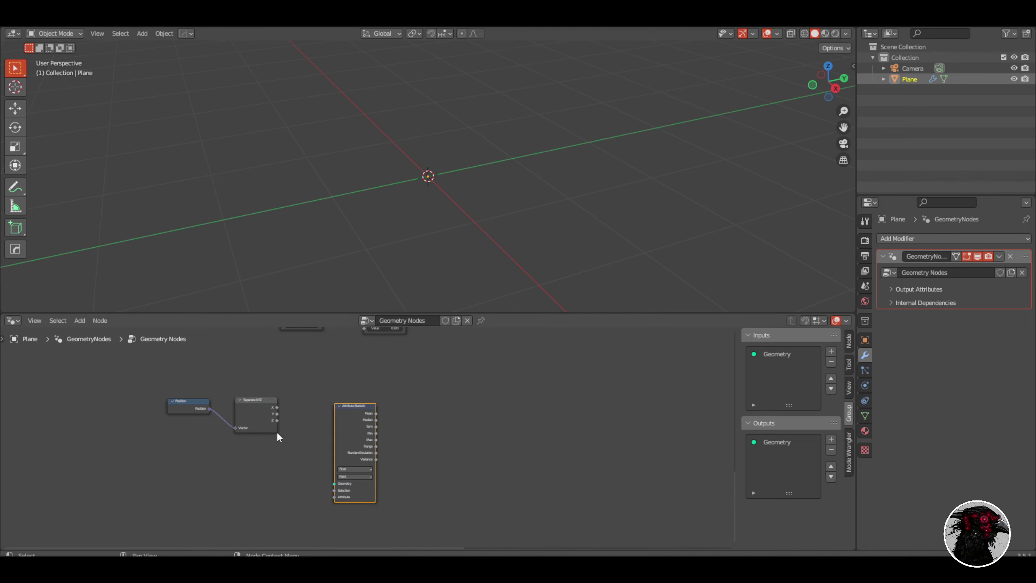
Connect Separate XYZ's Z output to Attribute Statistic's Attribute input and Mesh to Curve's output to its Geometry input.
scroll(277, 432, "up", 3)
left_click_drag(211, 407, 292, 492)
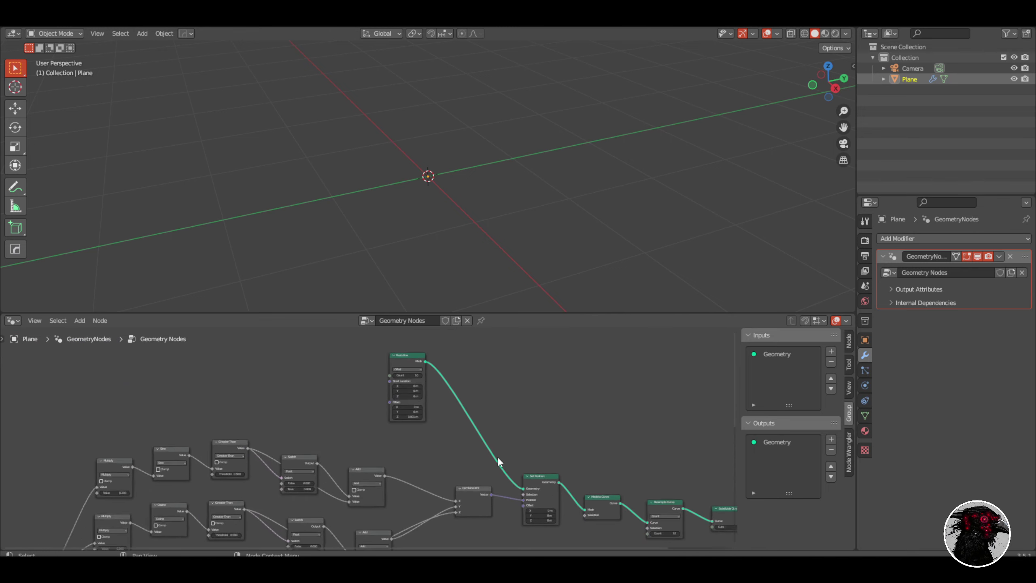
middle_click_drag(497, 457, 290, 340)
scroll(307, 332, "up", 7)
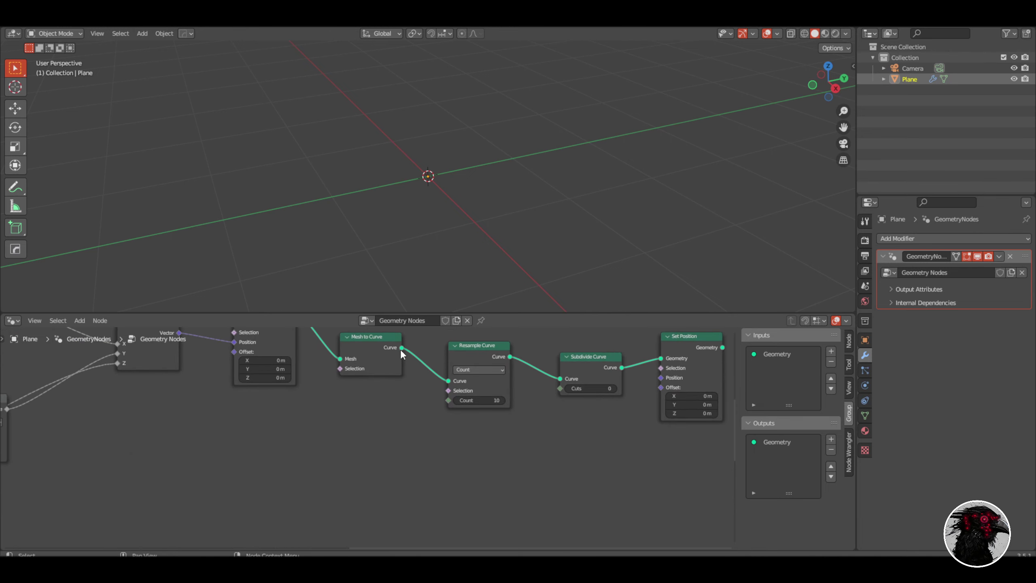
left_click_drag(402, 348, 408, 420)
middle_click_drag(532, 423, 425, 432)
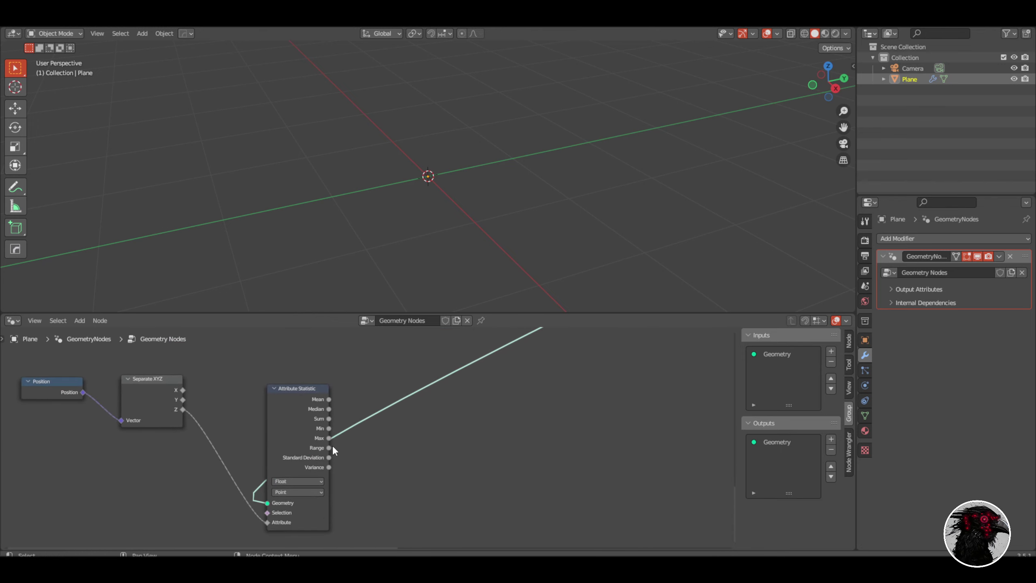
key("shift+a")
left_click(394, 344)
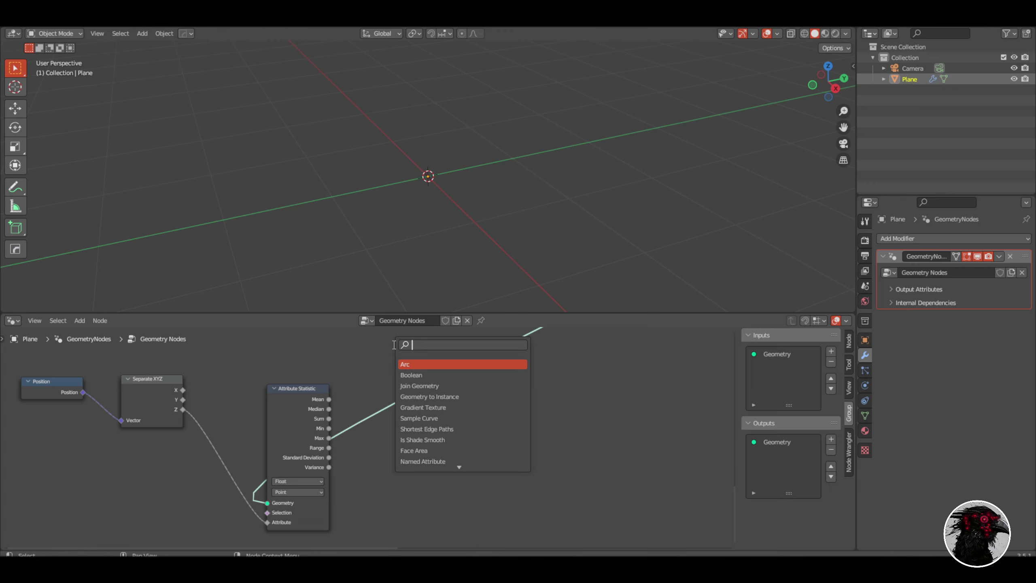
type("maap")
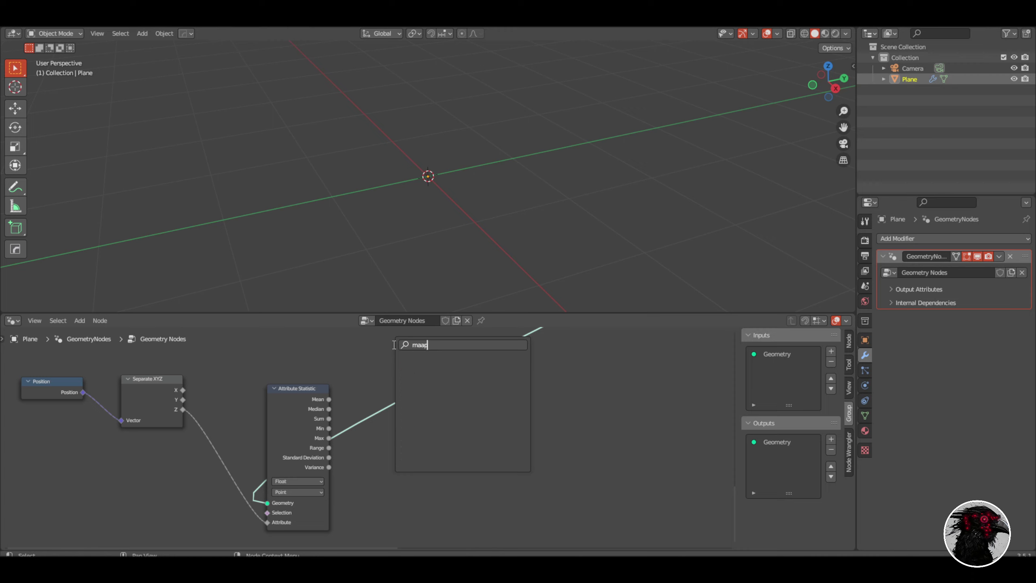
key("BackSpace")
key("BackSpace")
type("p")
key("Return")
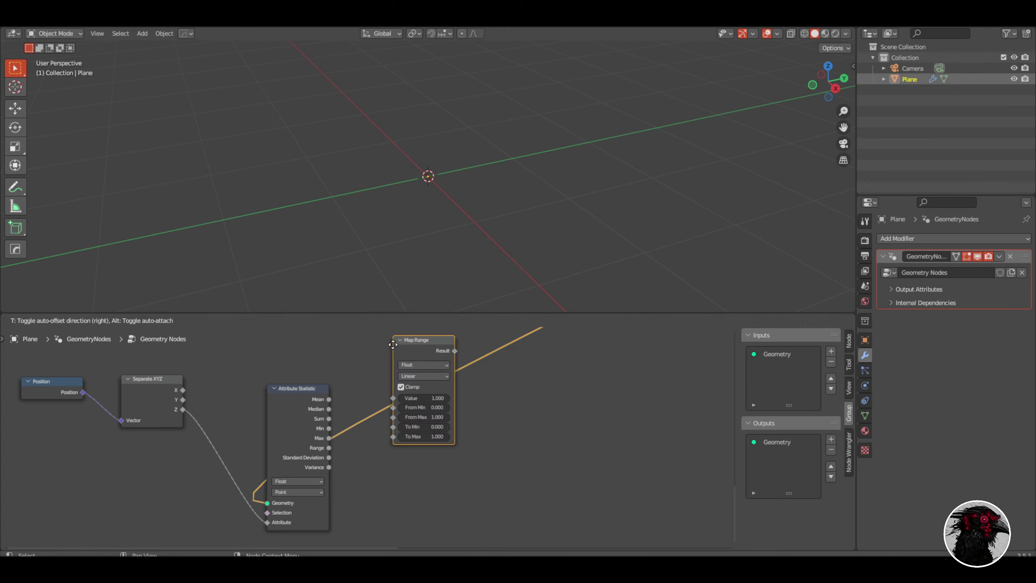
right_click(451, 384)
key("ctrl+z")
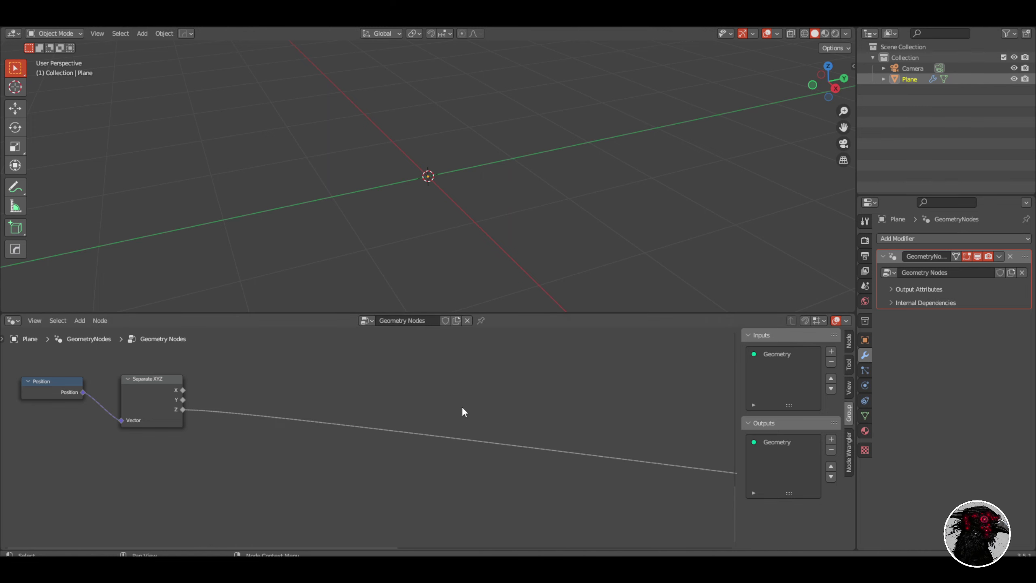
key("ctrl+shift+z")
Add a Map Range node after Attribute Statistic.
scroll(468, 409, "down", 2)
key("shift+a")
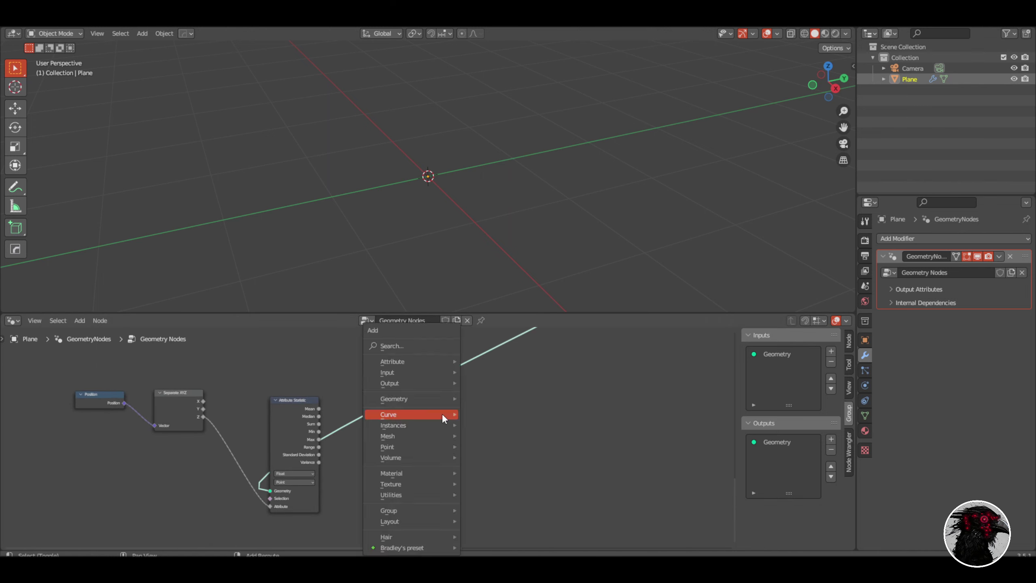
left_click(398, 346)
type("map")
key("Return")
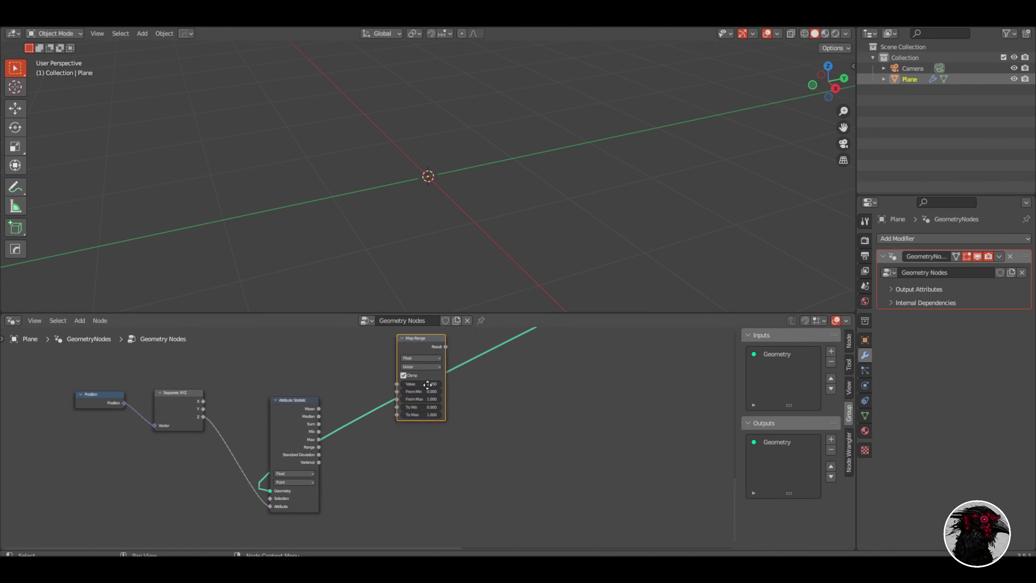
left_click(473, 416)
Connect Attribute Statistic's Min and Max to Map Range's From Min and From Max, and Separate XYZ's Z to its Value input.
scroll(473, 416, "up", 5)
left_click_drag(287, 464, 471, 484)
left_click_drag(287, 475, 471, 496)
mouse_move(386, 504)
middle_mouse_down()
mouse_move(338, 519)
mouse_move(394, 501)
middle_mouse_up()
left_click_drag(122, 437, 477, 470)
Add a ColorRamp node after Map Range.
scroll(512, 424, "down", 2)
middle_click_drag(513, 424, 359, 402)
key("shift+a")
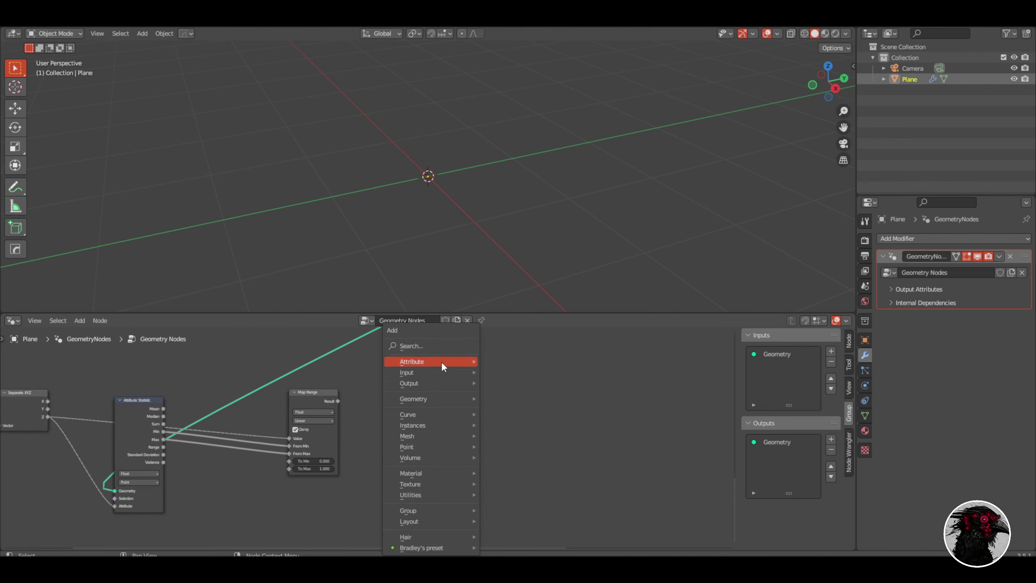
left_click(442, 343)
type("colo")
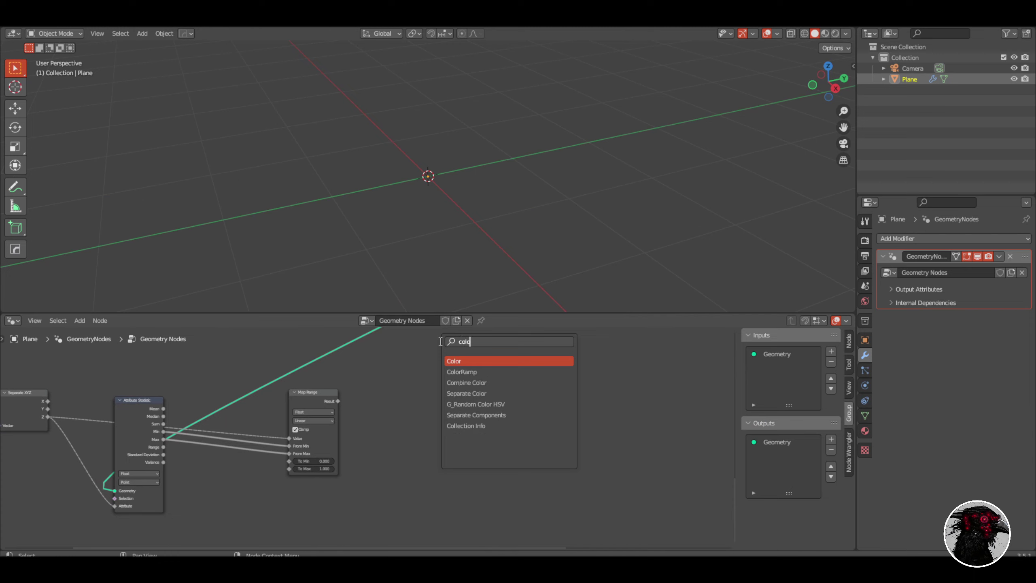
left_click(461, 372)
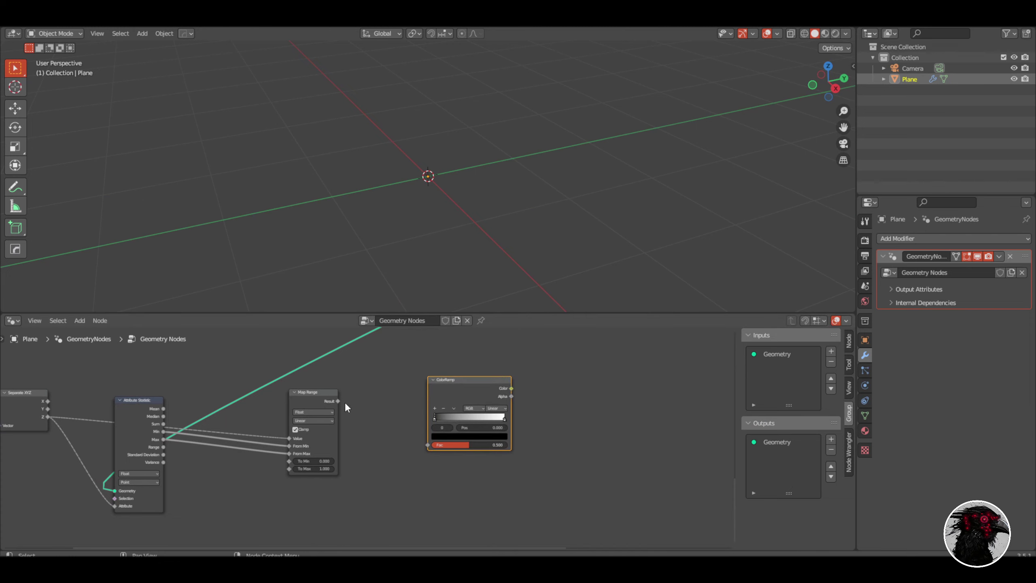
Connect Map Range's Result to ColorRamp's Fac input and move the ramp's white stop to position 0.677.
left_click_drag(343, 402, 428, 444)
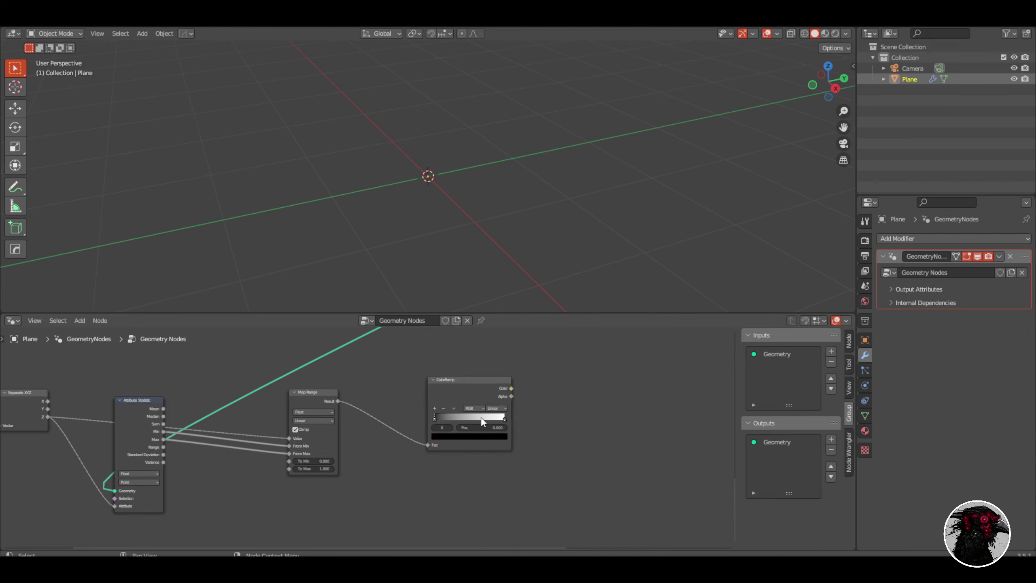
mouse_move(481, 421)
left_mouse_down()
mouse_move(507, 421)
mouse_move(484, 418)
left_mouse_up()
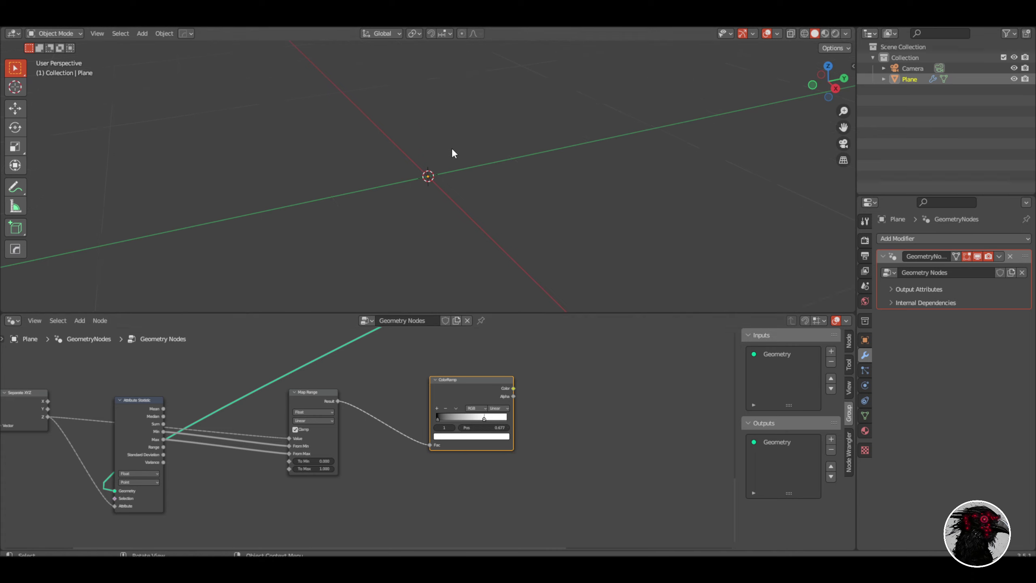
Add a second Map Range node after ColorRamp and connect ColorRamp's Color output to its Value input.
scroll(518, 422, "down", 3)
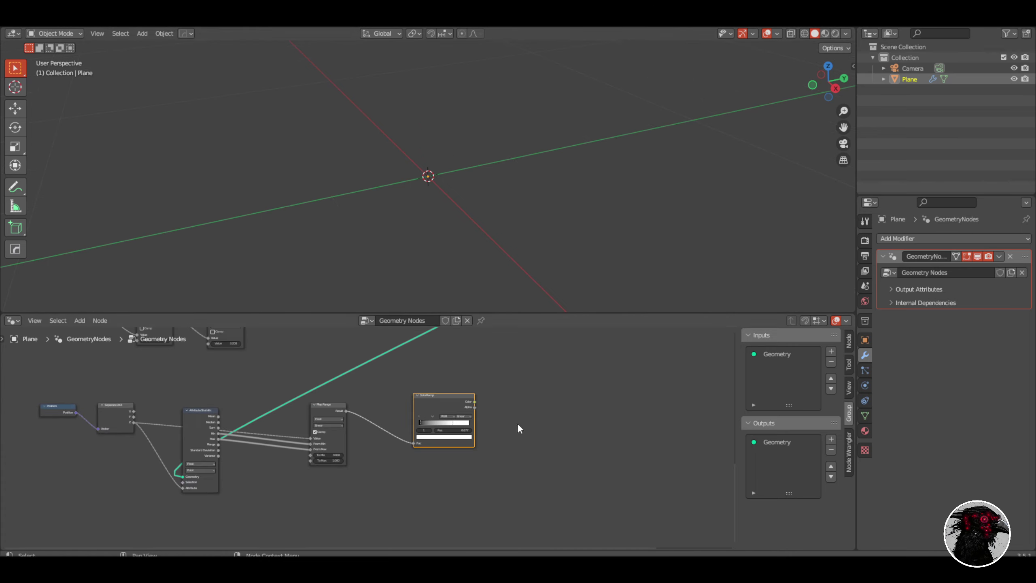
key("shift+a")
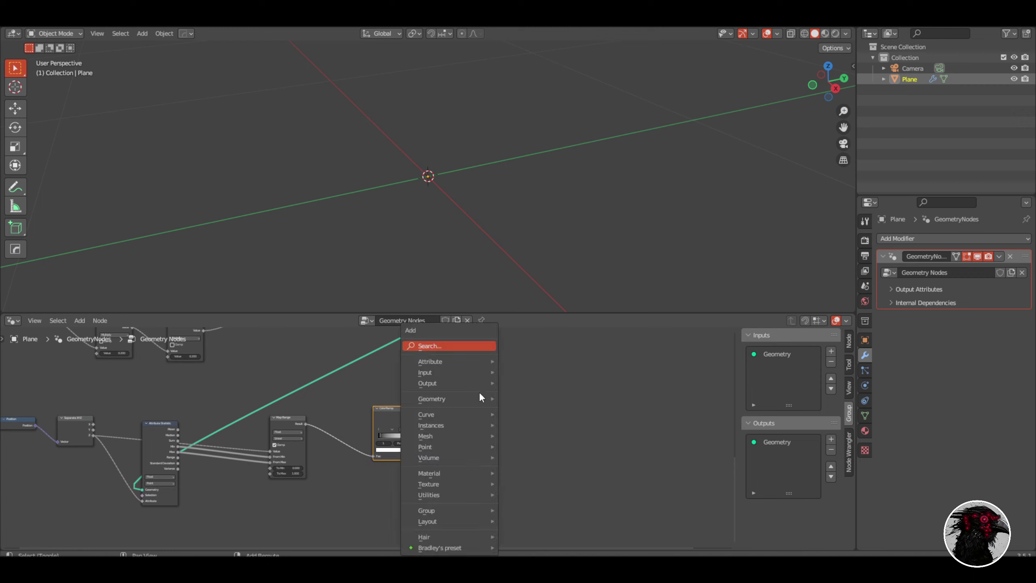
left_click(461, 344)
type("map range")
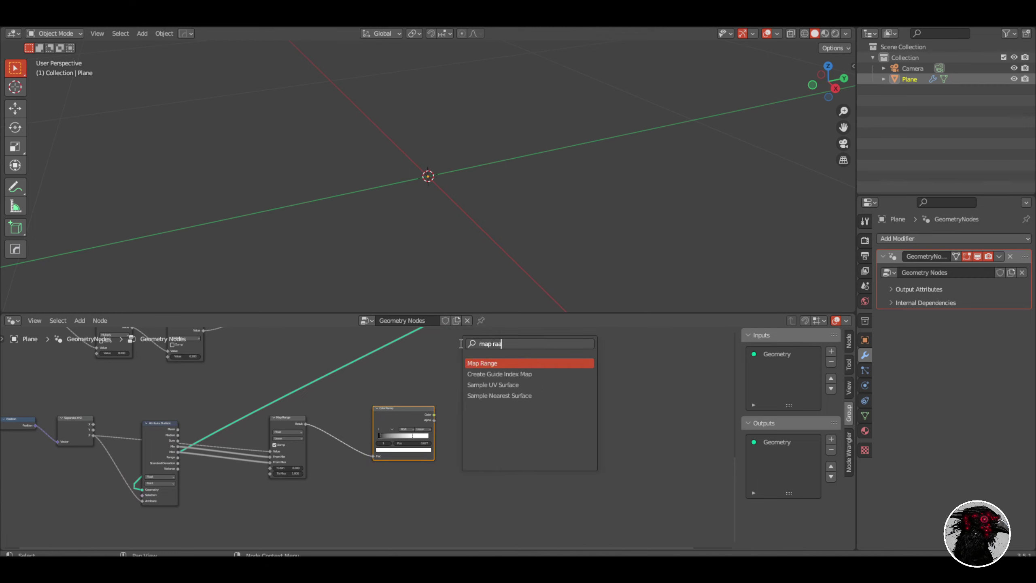
key("Return")
left_click(483, 423)
scroll(468, 424, "up", 2)
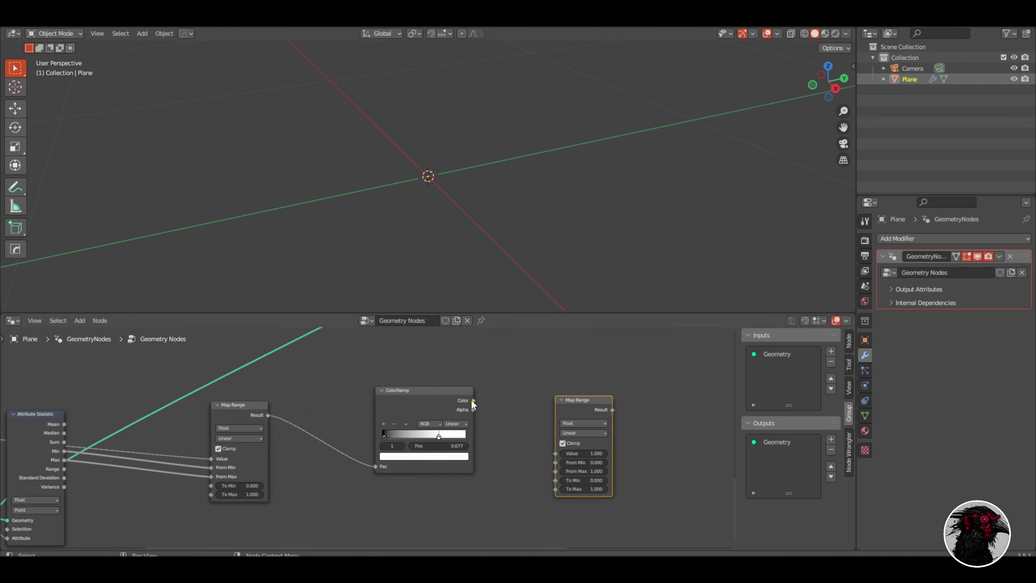
left_click_drag(472, 400, 555, 455)
middle_click_drag(556, 455, 540, 424)
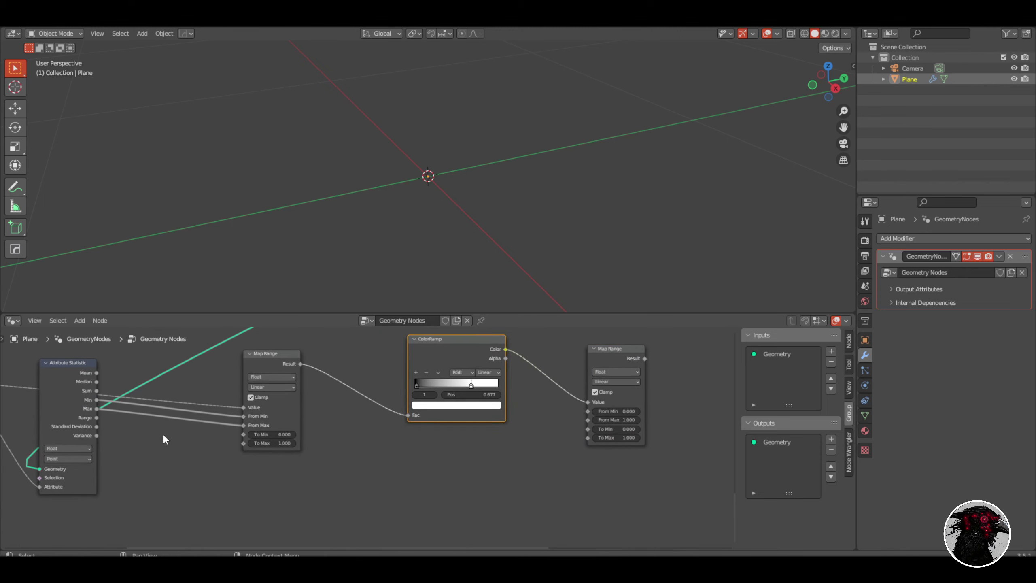
Connect Attribute Statistic's Min and Max to the second Map Range's To Min and To Max, and move the first Map Range lower.
mouse_move(97, 411)
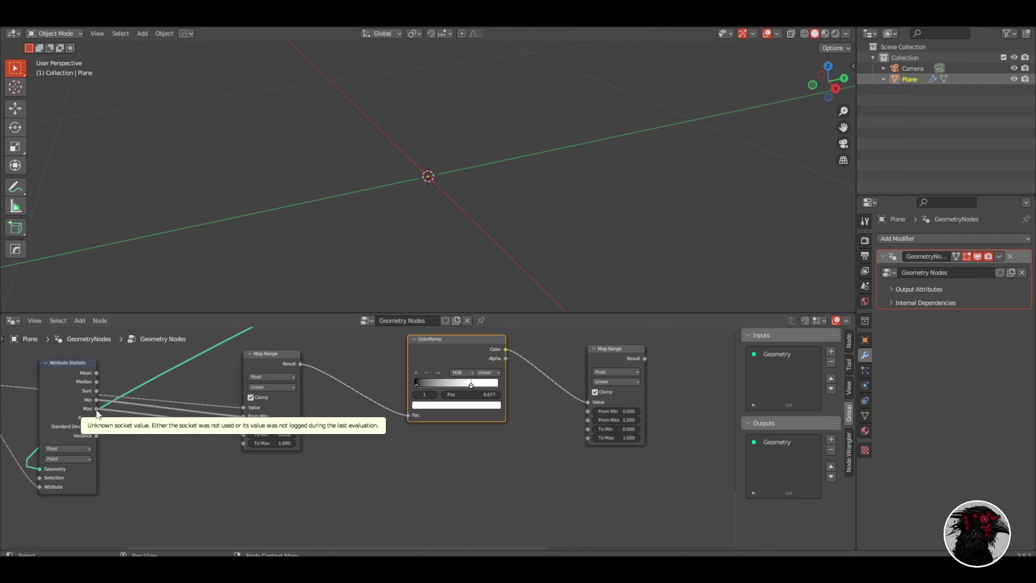
left_click_drag(98, 413, 588, 437)
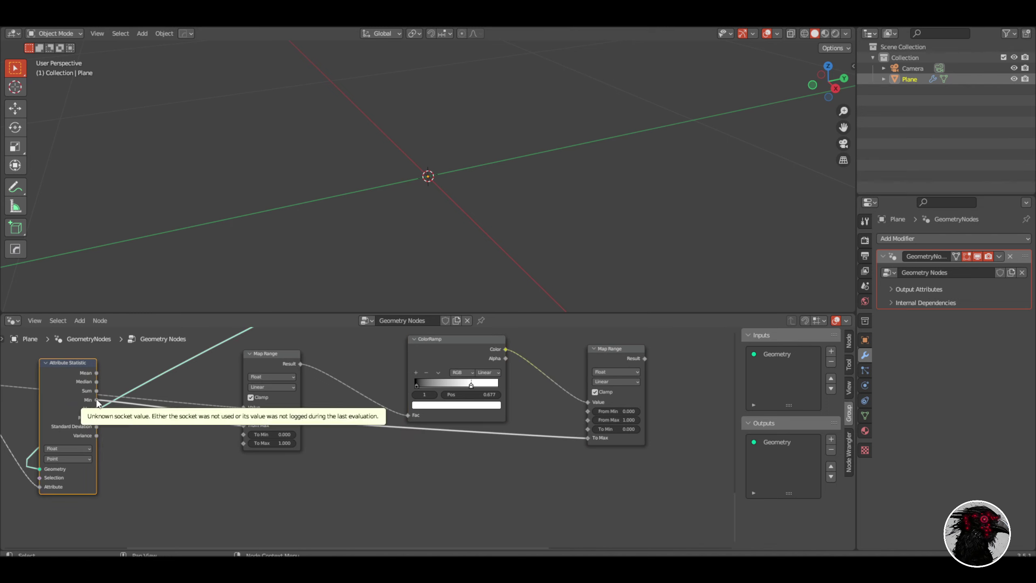
key("ctrl+z")
left_click_drag(98, 408, 587, 429)
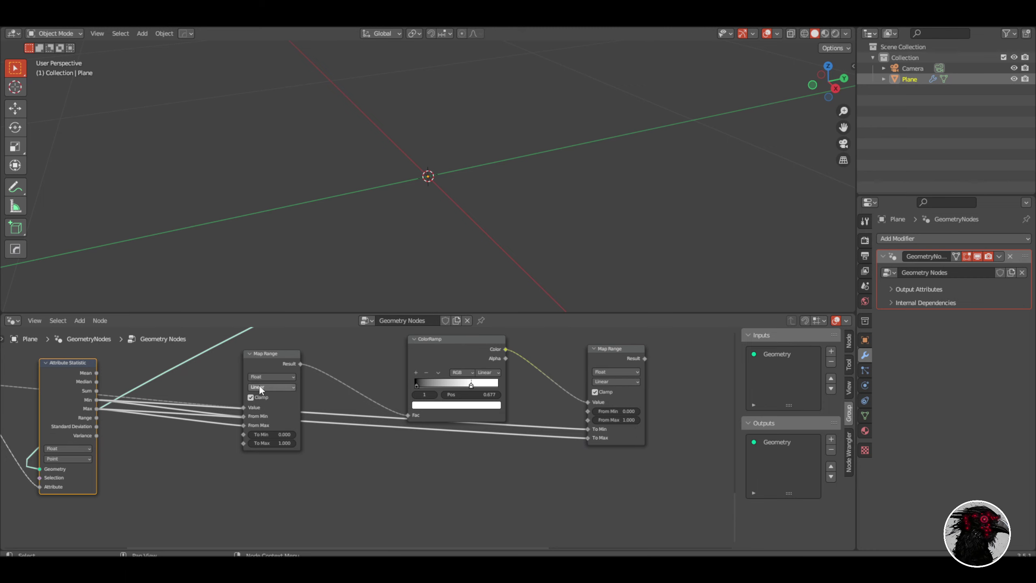
left_click_drag(270, 354, 262, 420)
left_click_drag(261, 421, 254, 447)
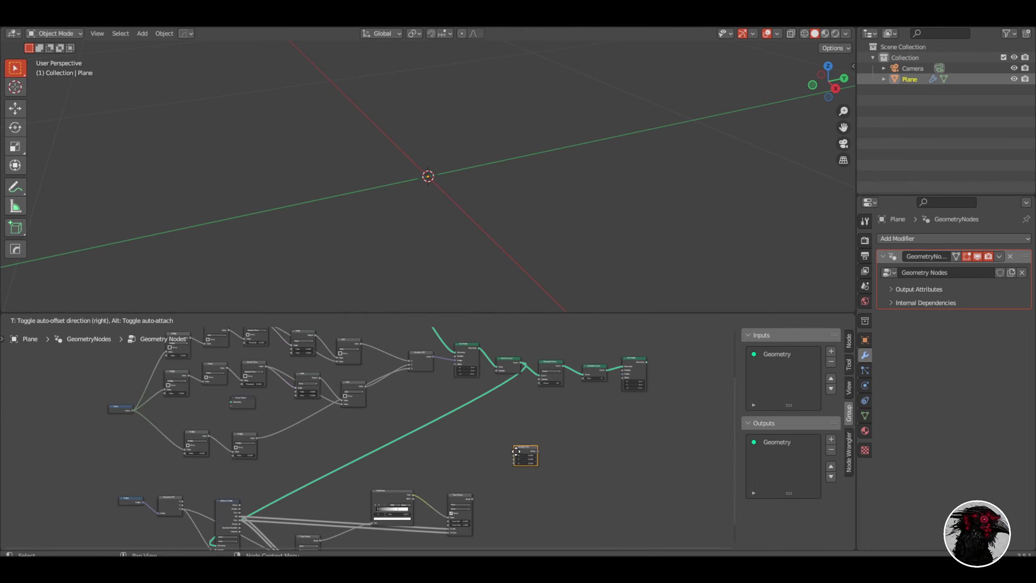
Place a Combine XYZ node, feeding its Z from the second Map Range's Result and its X and Y from Separate XYZ.
left_click(519, 464)
scroll(506, 520, "up", 5)
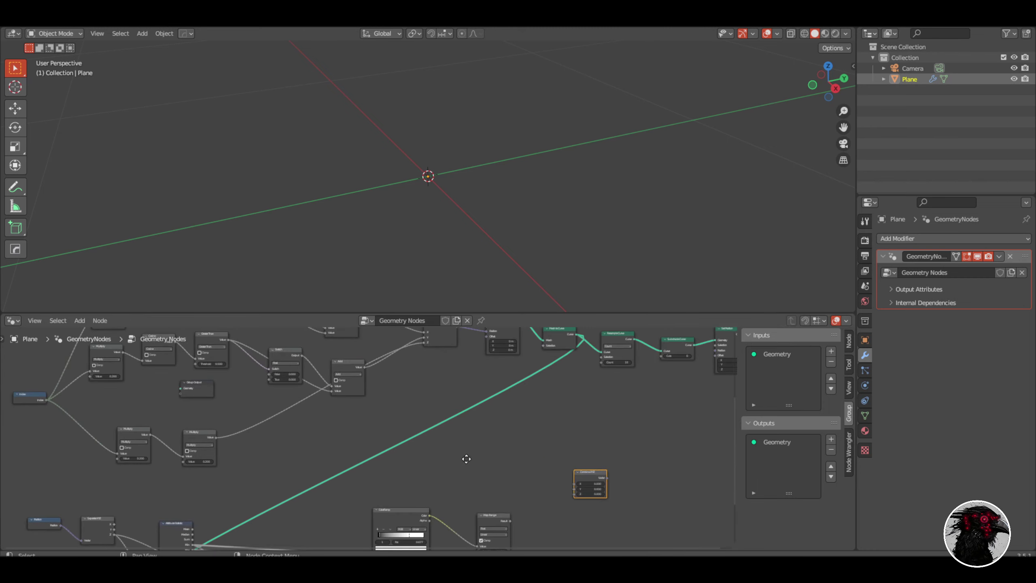
left_click_drag(557, 506, 657, 459)
scroll(566, 468, "down", 3)
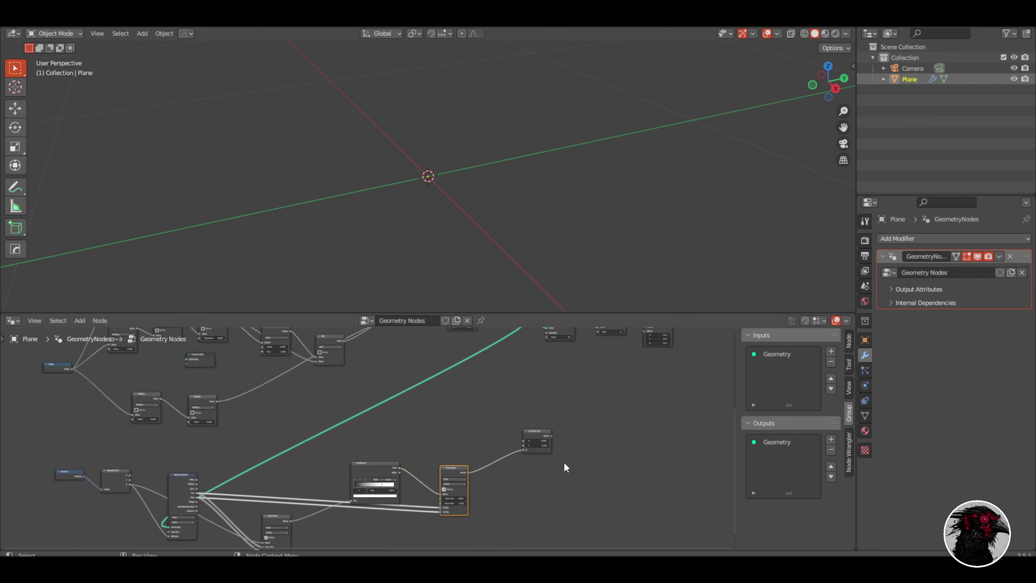
left_click_drag(129, 475, 523, 440)
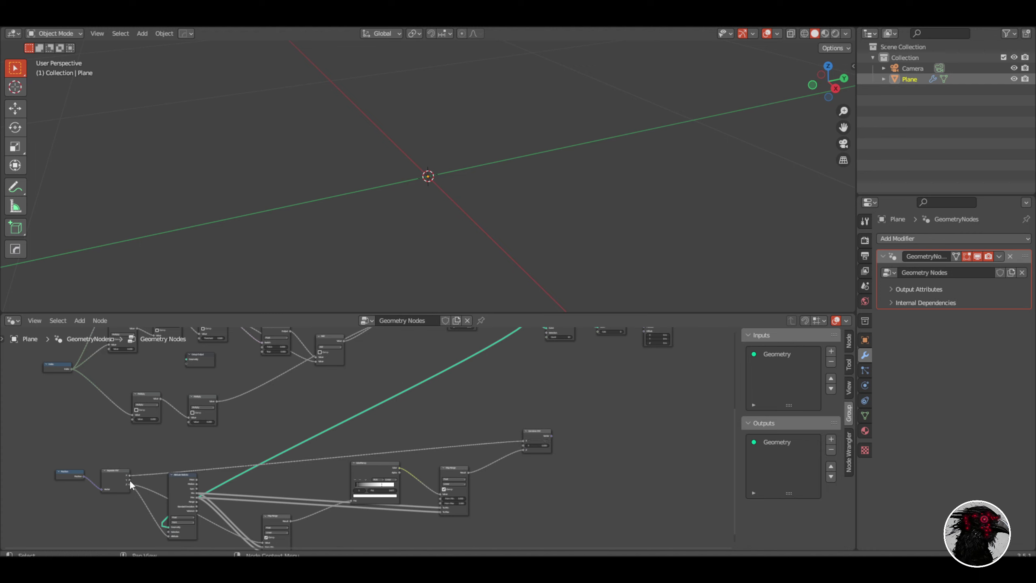
left_click_drag(130, 480, 525, 443)
Connect the new Combine XYZ's Vector output to the Offset input of the Set Position node after Subdivide Curve.
scroll(599, 483, "up", 5)
middle_click_drag(532, 398, 285, 427)
scroll(411, 432, "down", 5)
middle_click_drag(556, 410, 529, 453)
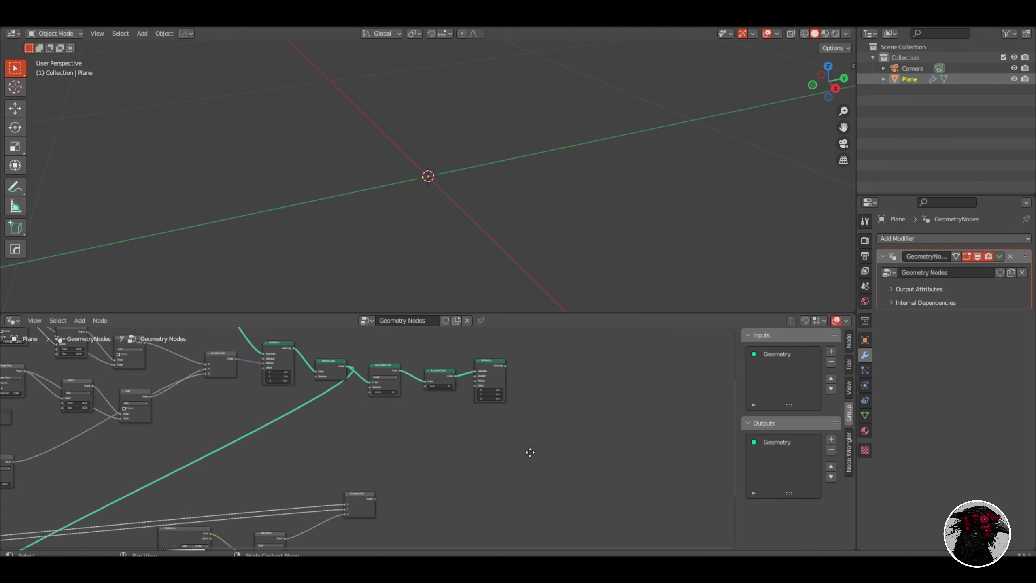
scroll(480, 401, "up", 5)
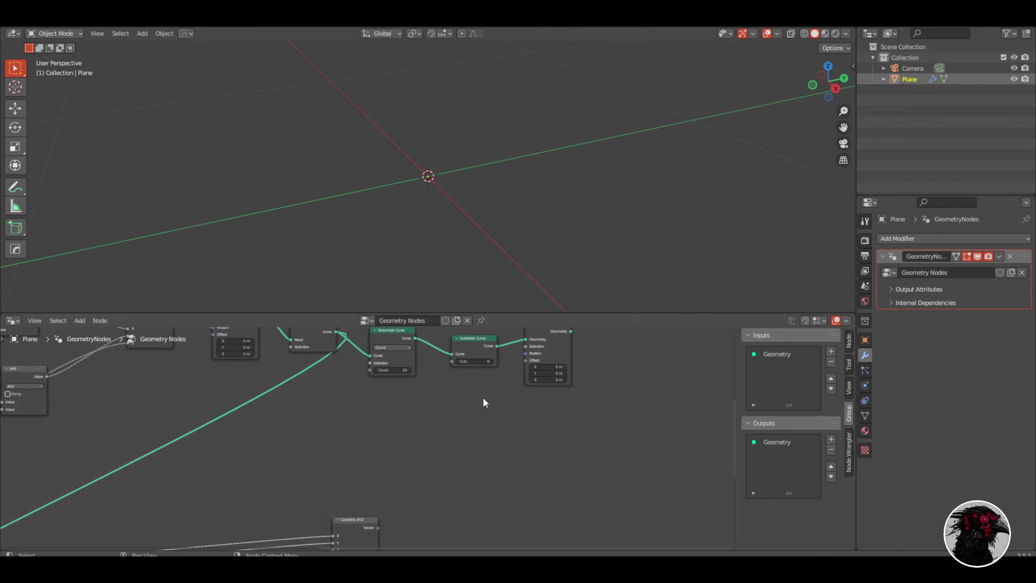
left_click_drag(378, 528, 519, 364)
left_click_drag(527, 362, 526, 361)
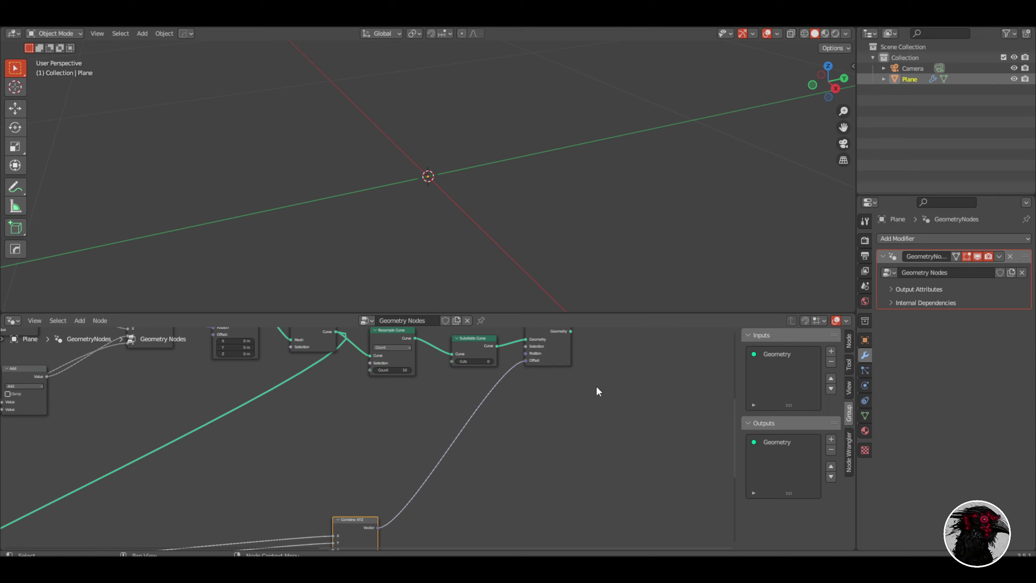
Add a Group Input node below the new Combine XYZ node.
type("groupi")
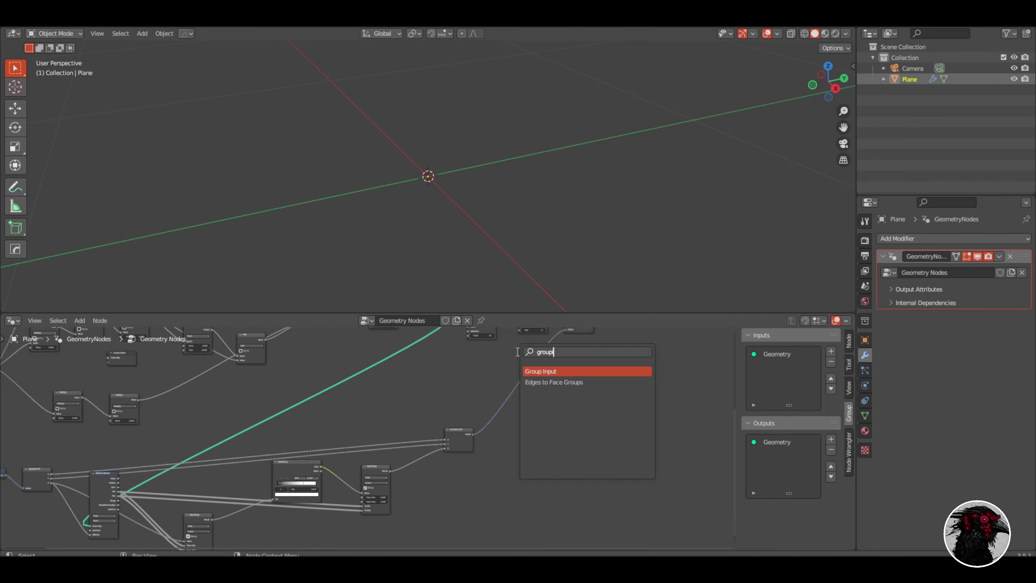
key("Return")
left_click(480, 498)
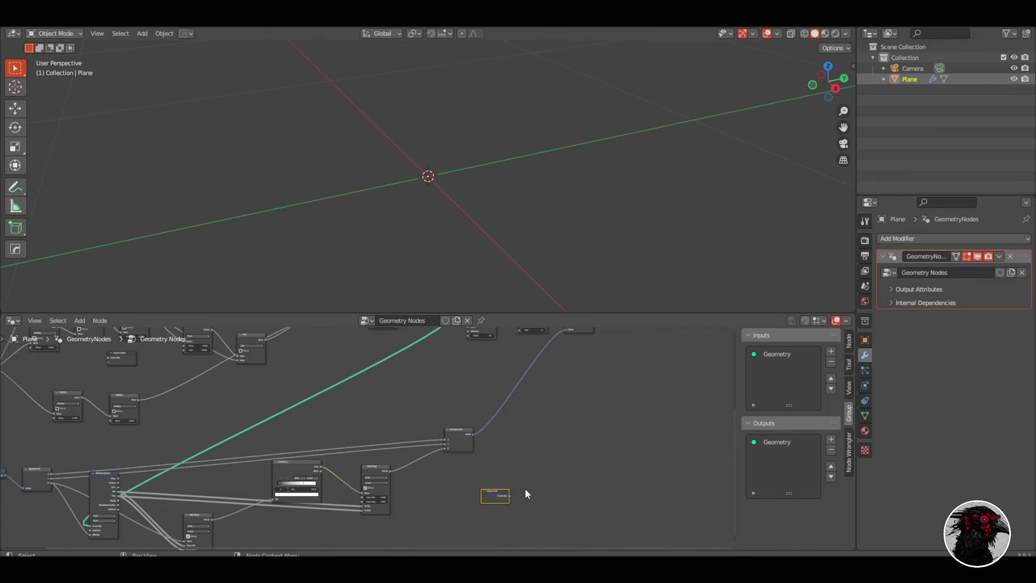
Connect the Group Input's empty socket to the second Value input of the last Multiply node in the lowest Index branch.
scroll(526, 489, "up", 5)
middle_click_drag(514, 473, 443, 346)
scroll(509, 377, "up", 3)
scroll(509, 378, "down", 7)
middle_click_drag(482, 379, 594, 518)
scroll(518, 472, "down", 7)
middle_click_drag(509, 468, 459, 390)
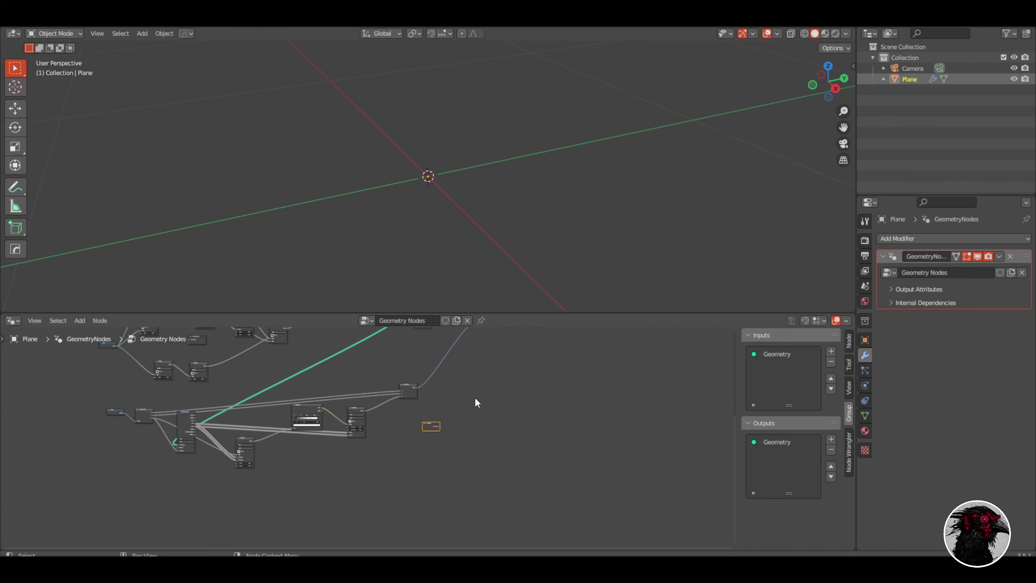
scroll(379, 411, "up", 4)
left_click_drag(563, 462, 161, 444)
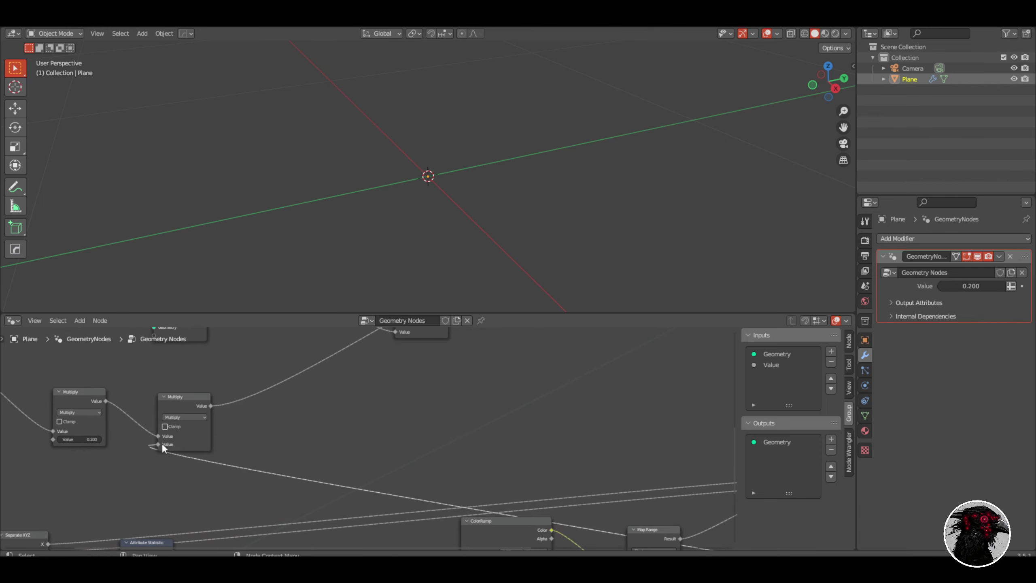
scroll(360, 422, "down", 4)
middle_click_drag(437, 414, 321, 370)
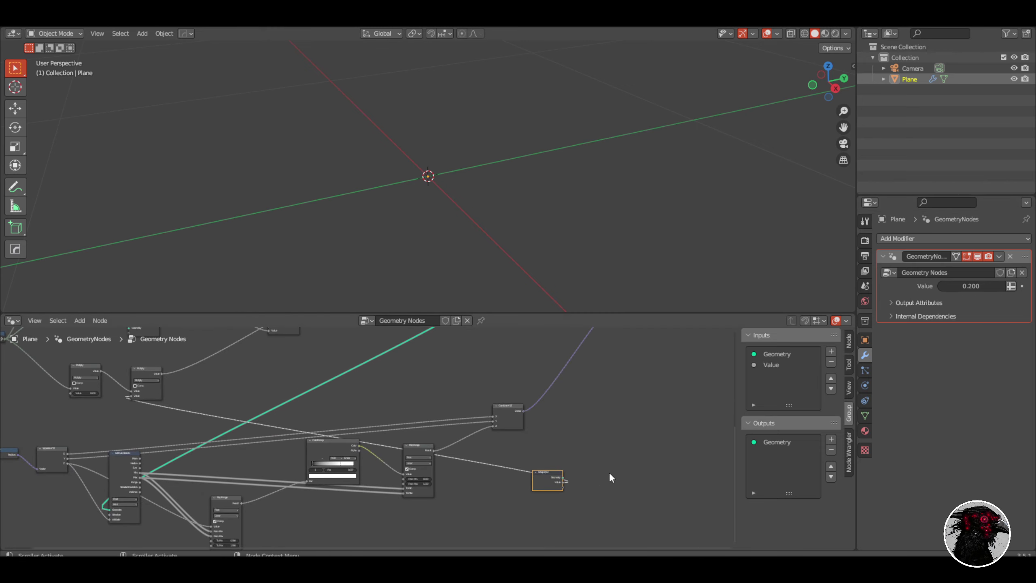
Rename the group's Value input to "stretching".
scroll(508, 431, "up", 6)
middle_click_drag(501, 425, 363, 347)
left_click(780, 365)
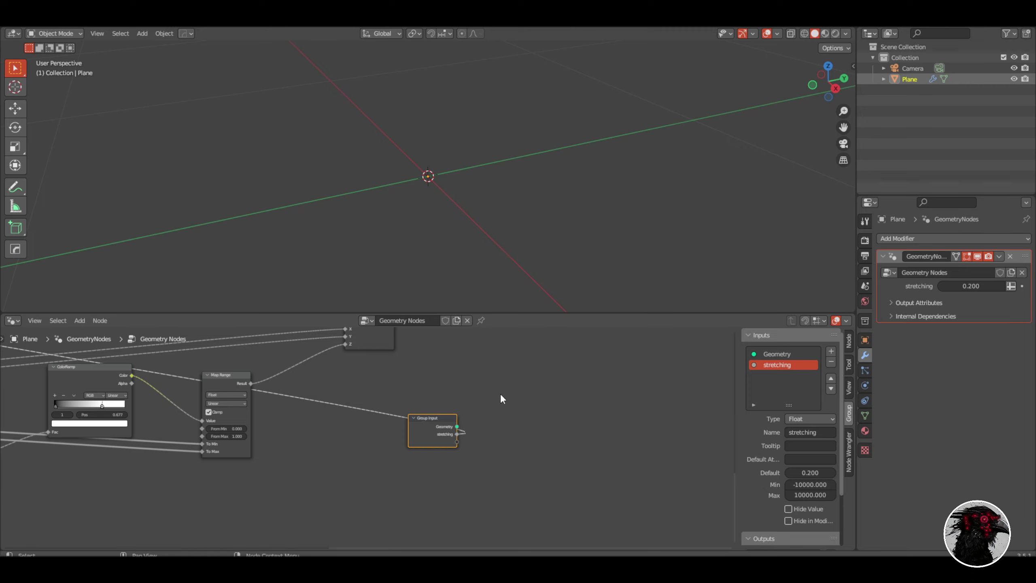
Add a Curve to Mesh node after the last Set Position node and feed its Curve input with that node's Geometry output.
type("curv")
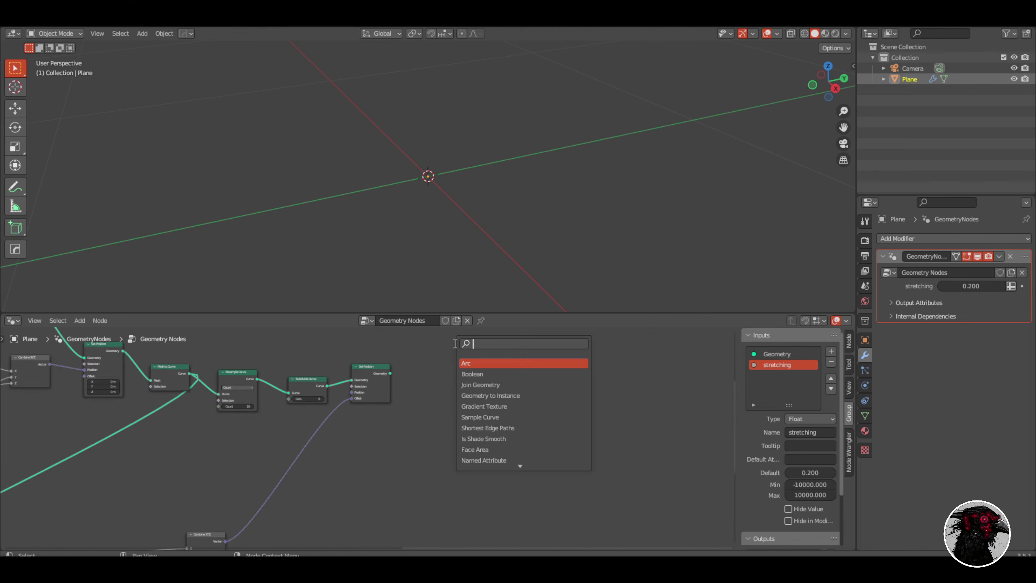
type("e")
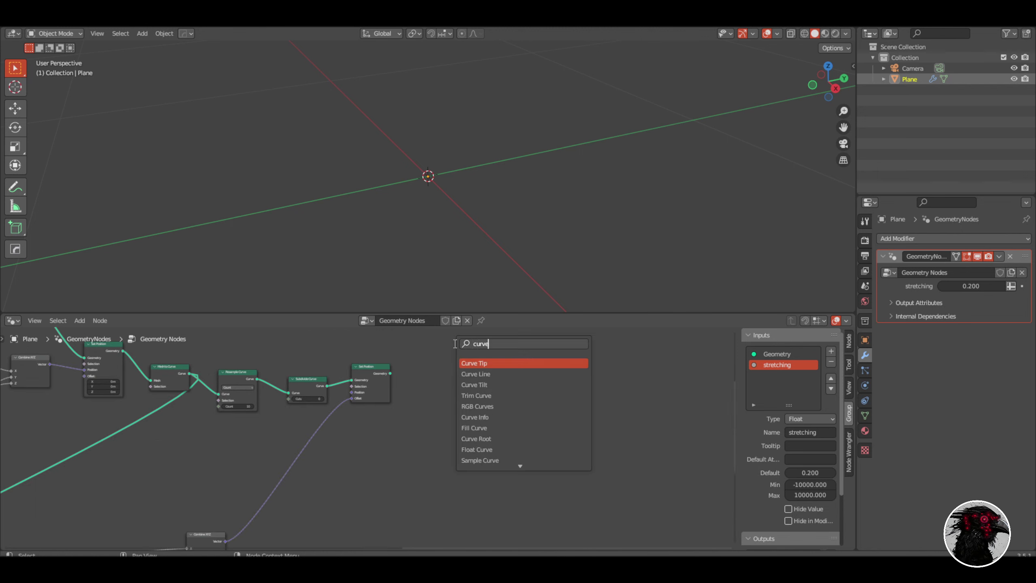
type("tom")
key("Return")
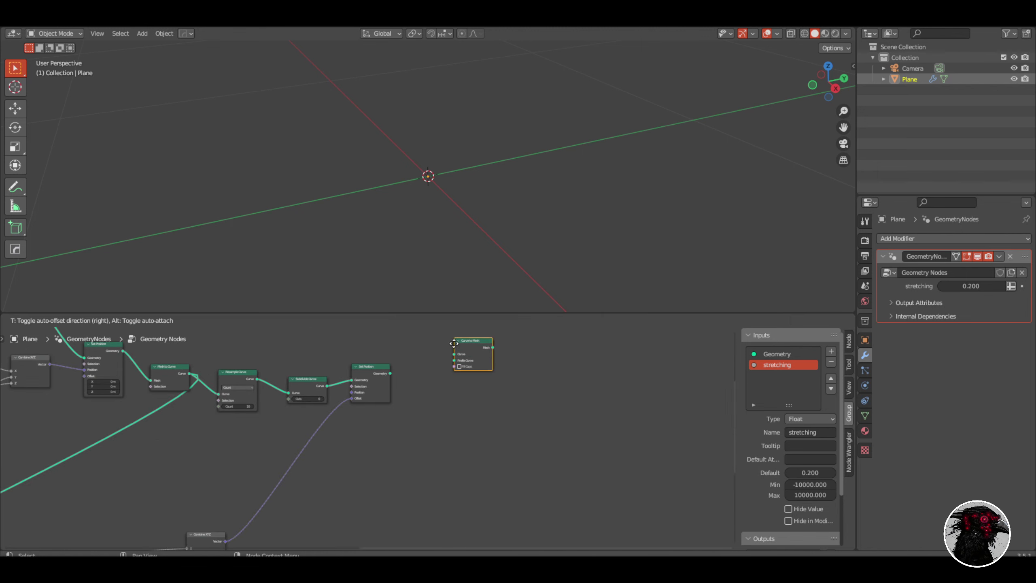
left_click(424, 374)
mouse_move(391, 375)
left_mouse_down()
mouse_move(418, 384)
mouse_move(405, 384)
left_mouse_up()
left_click_drag(403, 384, 424, 385)
left_click(388, 377)
Add a Group Output fed by the Curve to Mesh node's Mesh output, and connect the Group Input's Geometry to that node's Profile Curve input.
key("shift+a")
type("ou")
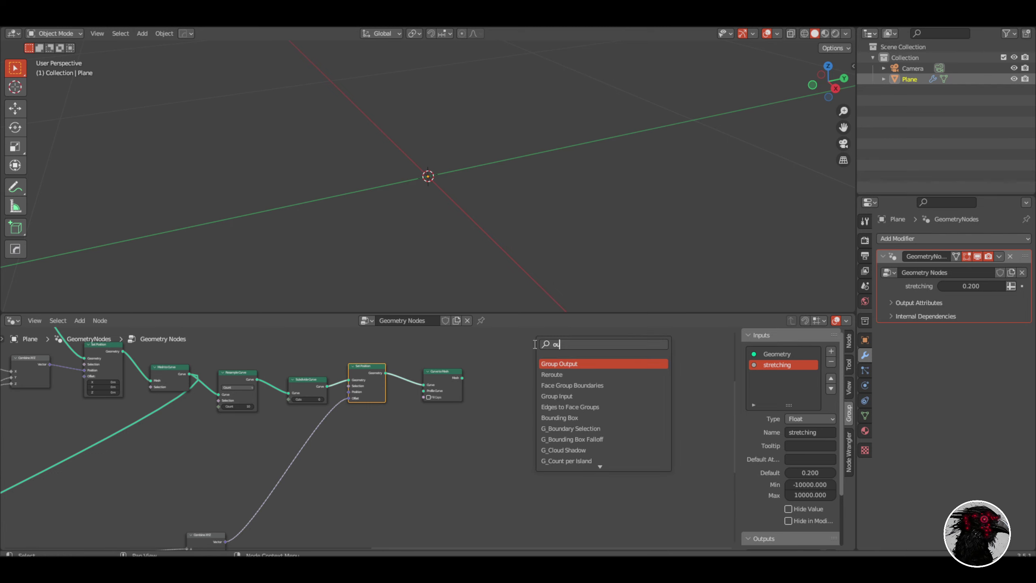
key("Return")
left_click(481, 388)
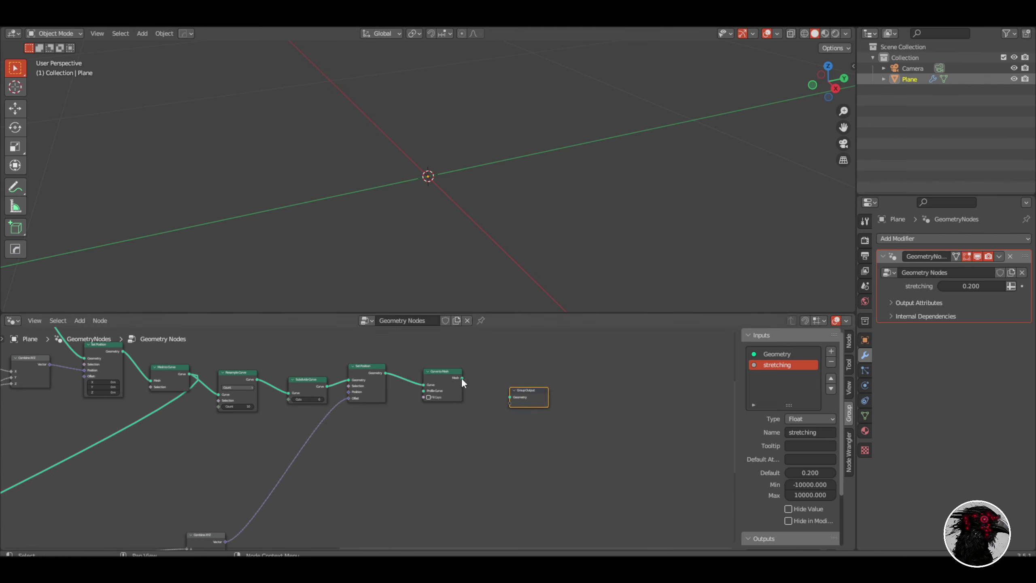
left_click_drag(463, 378, 508, 397)
middle_click_drag(414, 456, 493, 361)
left_click_drag(354, 524, 503, 415)
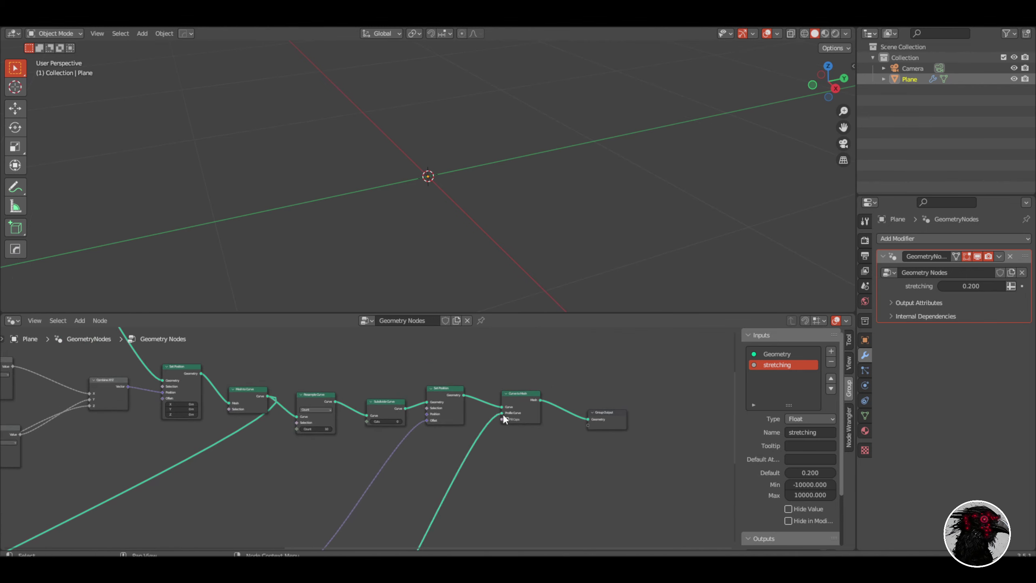
Delete the unused Group Output node below the Greater Than node in the Cosine branch.
scroll(502, 414, "up", 3)
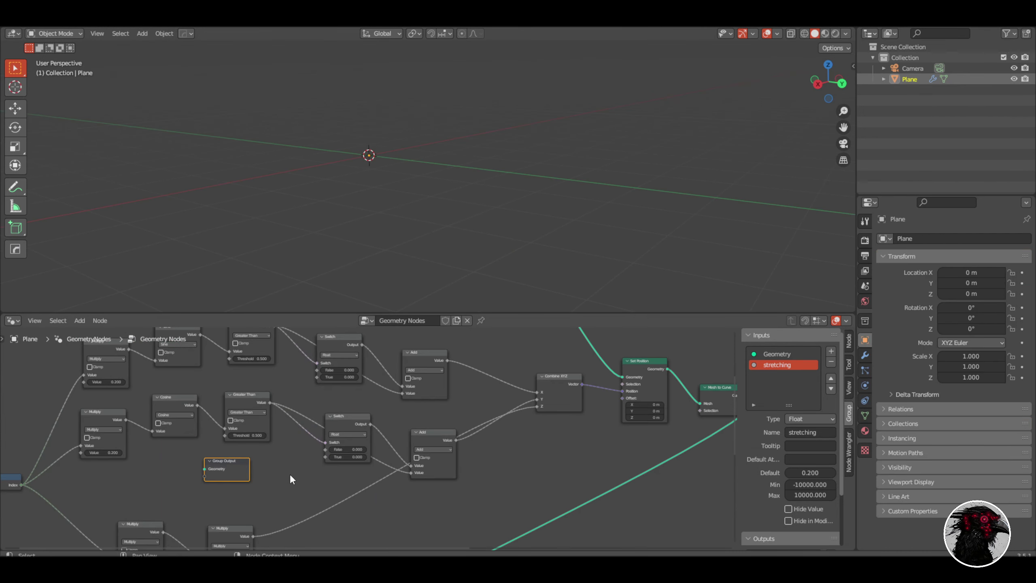
scroll(165, 479, "up", 3)
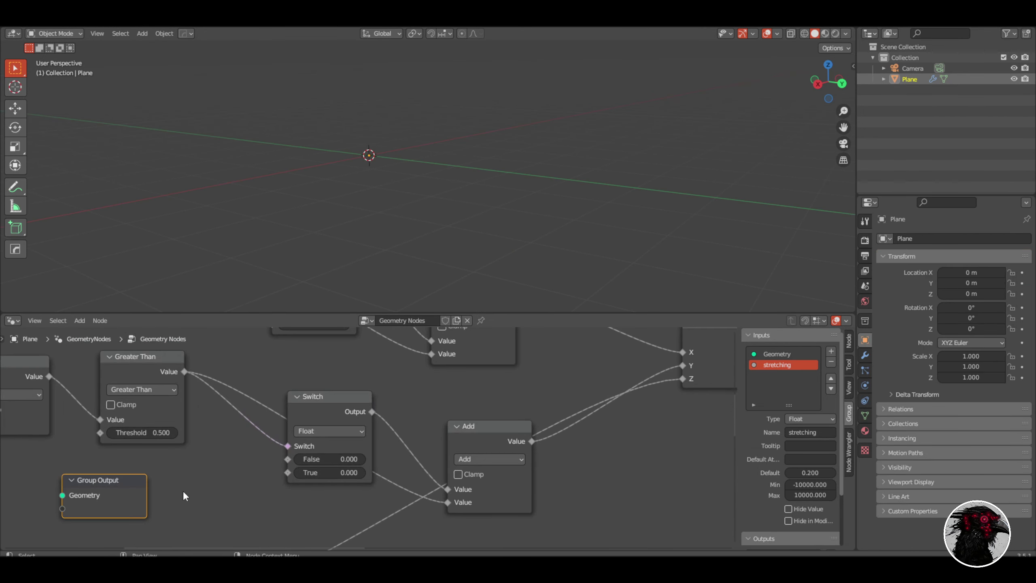
middle_click_drag(183, 492, 419, 486)
key("x")
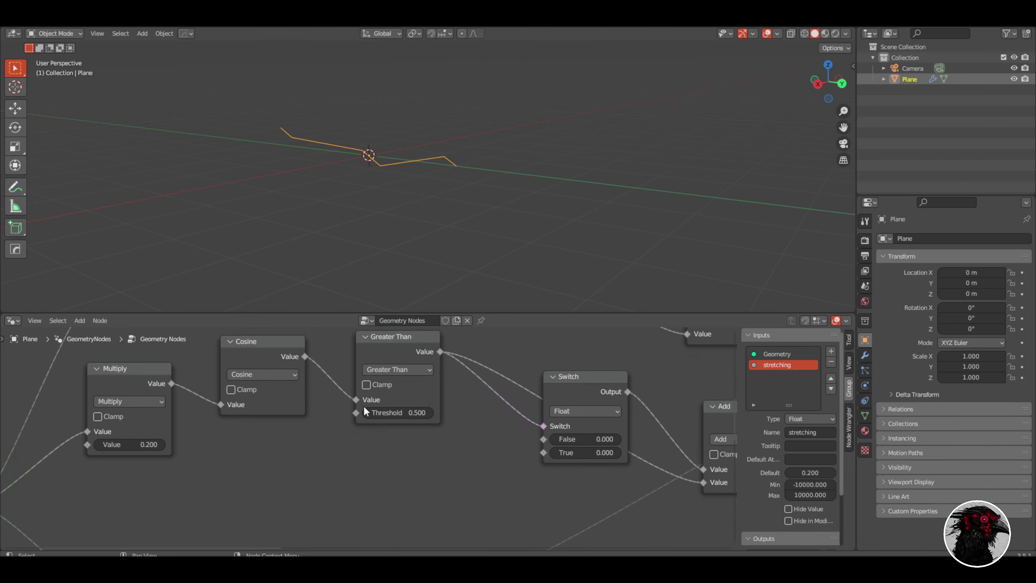
Set the Threshold of the Greater Than node in the Cosine branch to 0.5.
middle_click_drag(414, 210, 388, 239)
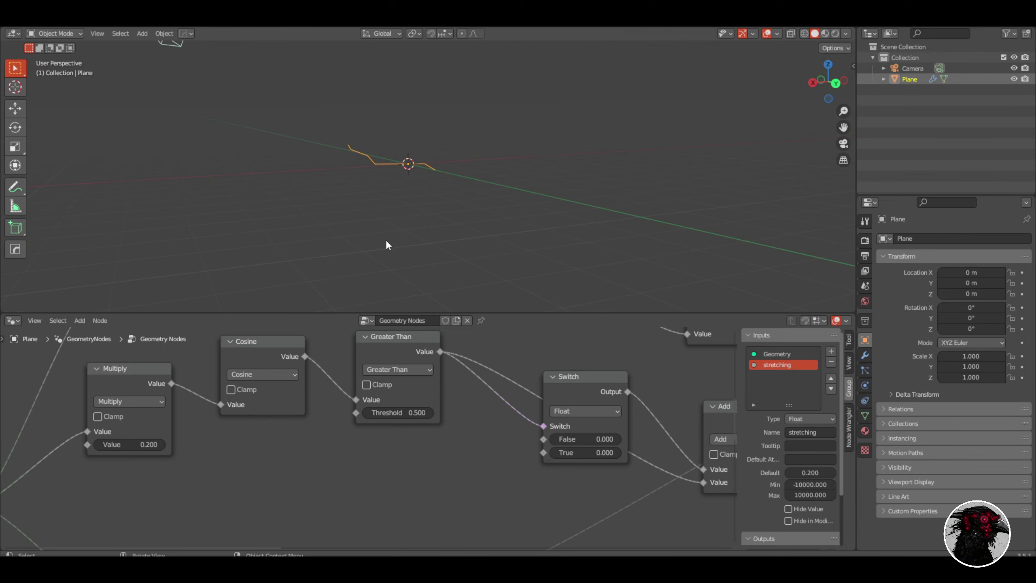
scroll(397, 449, "down", 4)
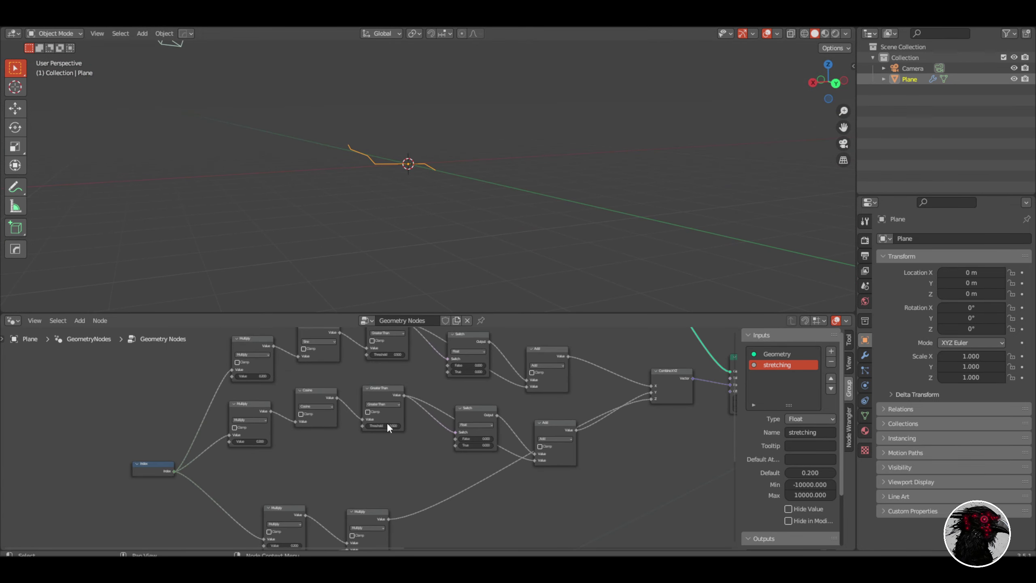
type(".5")
key("Return")
Connect the True inputs of both Switch nodes to separate new Group Input sockets and rename the first of these inputs "length".
scroll(387, 426, "up", 2)
middle_click_drag(518, 406, 372, 424)
scroll(407, 467, "down", 2)
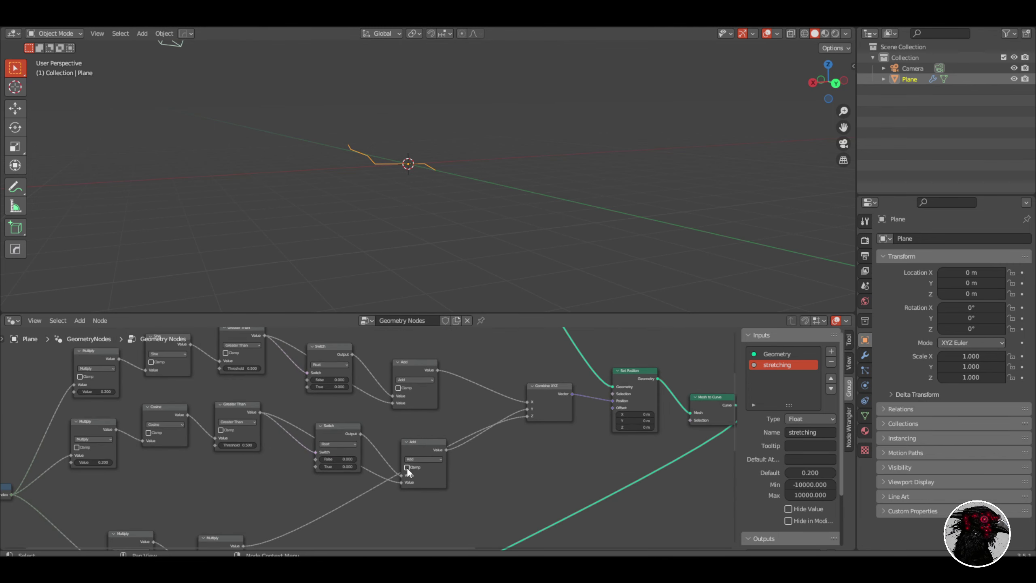
scroll(281, 361, "up", 9)
middle_click_drag(320, 399, 368, 339)
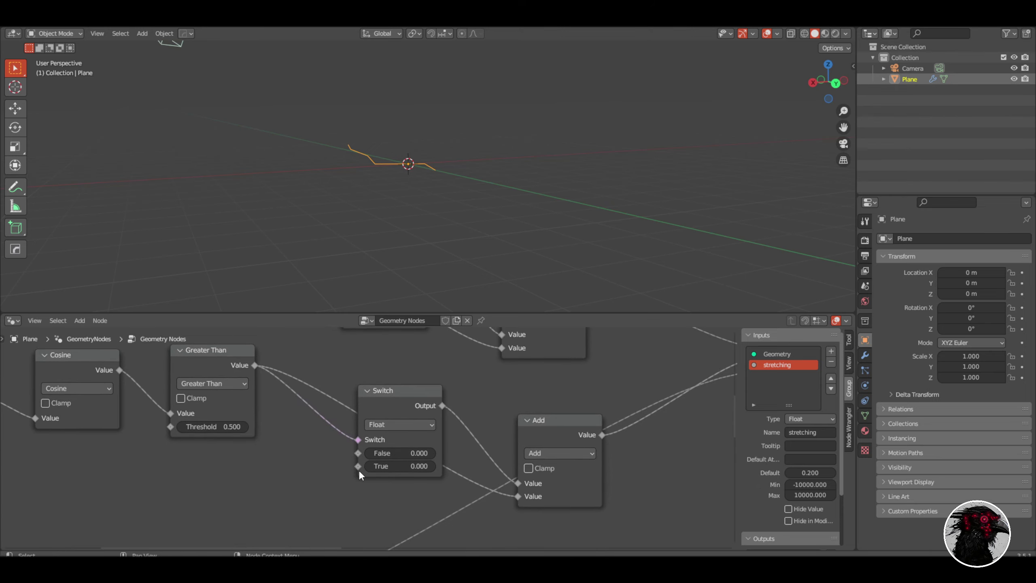
left_click_drag(358, 470, 782, 326)
left_click_drag(615, 294, 545, 477)
double_click(769, 375)
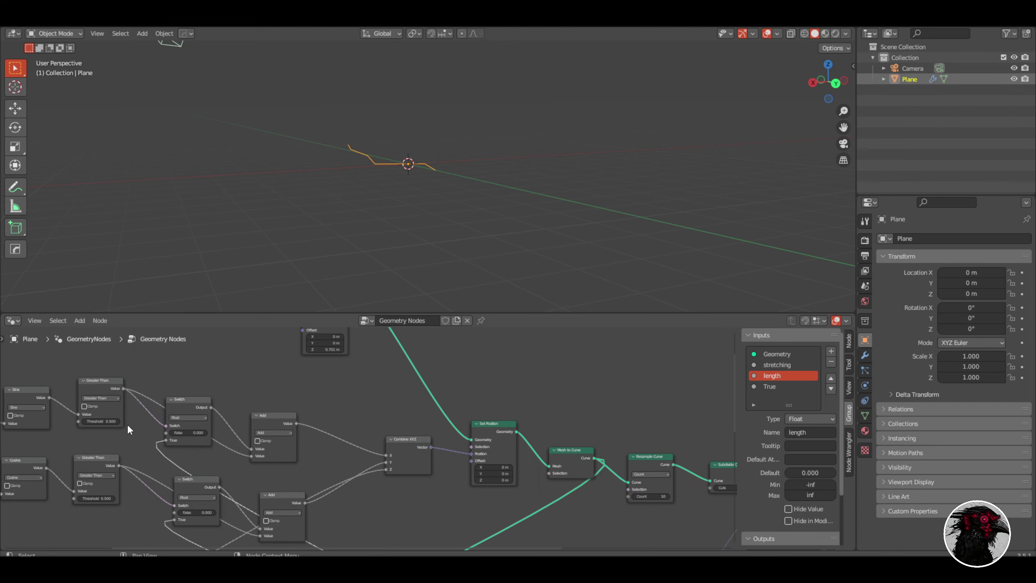
Examine the Sine and Cosine branches, their Switch, Add and Combine XYZ connections, and the links leading to the Group Input node.
middle_click_drag(127, 424, 388, 428)
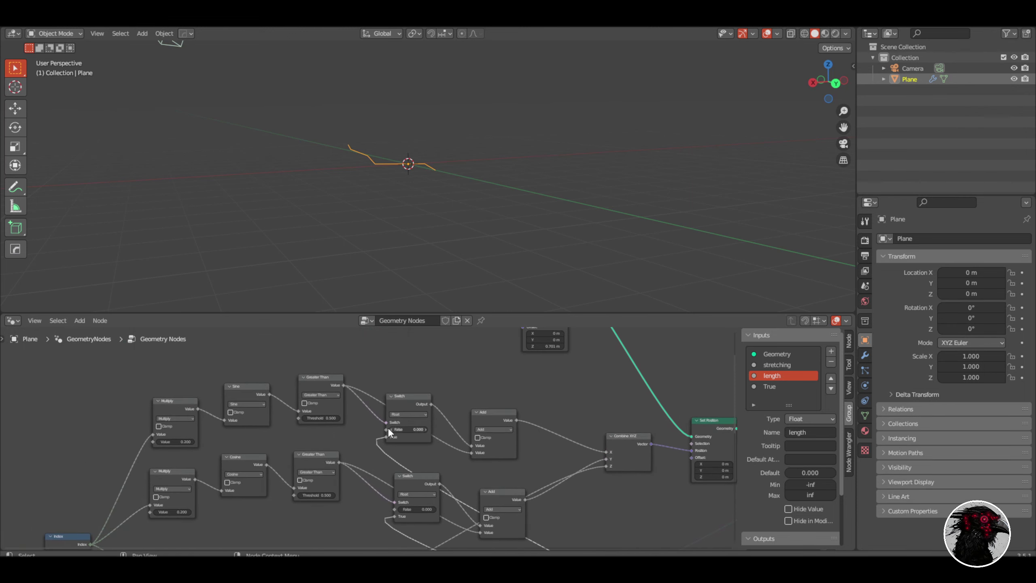
scroll(259, 387, "up", 9)
scroll(281, 433, "down", 6)
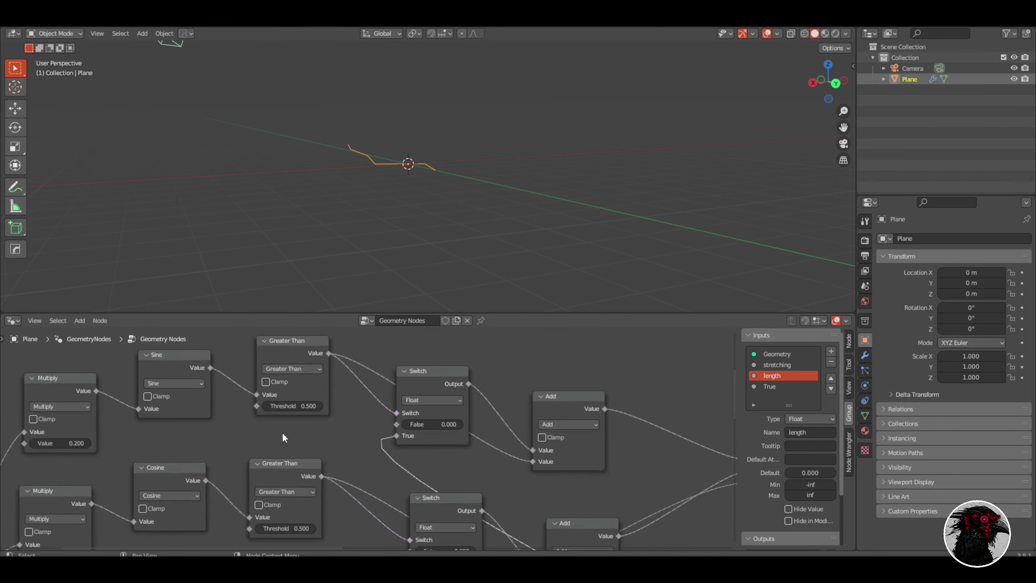
middle_click_drag(306, 433, 306, 455)
scroll(300, 372, "up", 6)
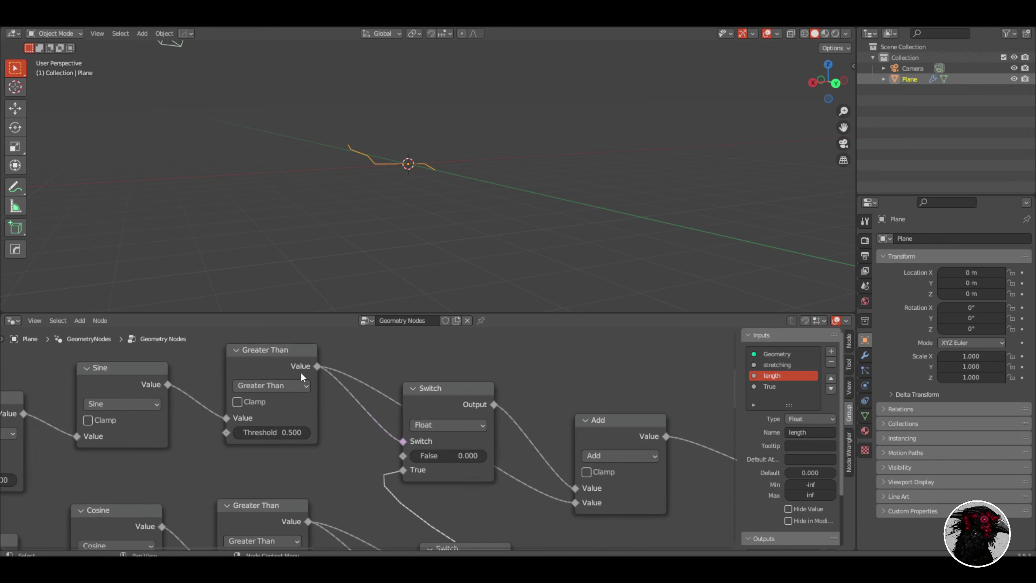
scroll(301, 373, "down", 5)
middle_click_drag(563, 449, 383, 427)
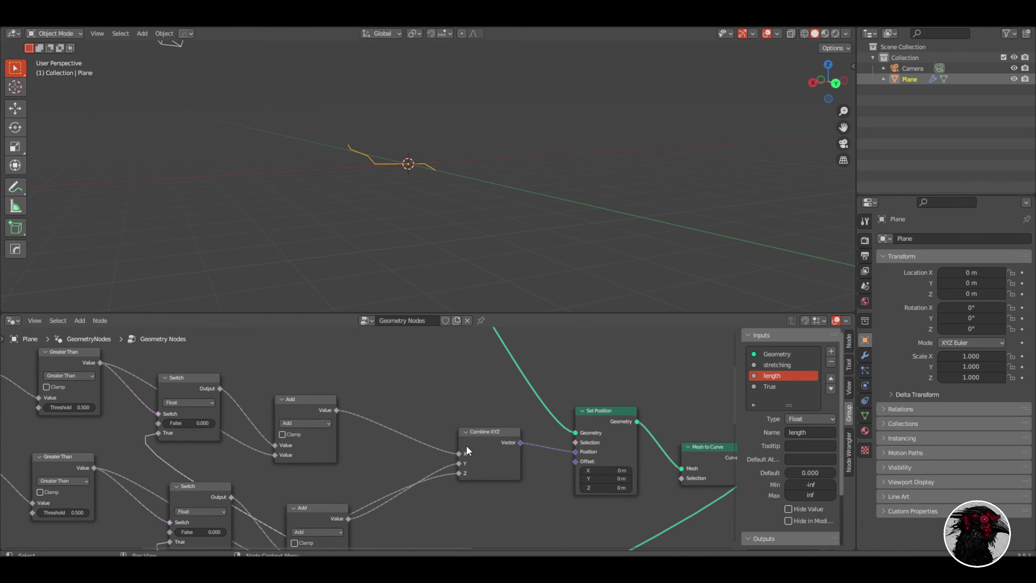
scroll(341, 445, "down", 3)
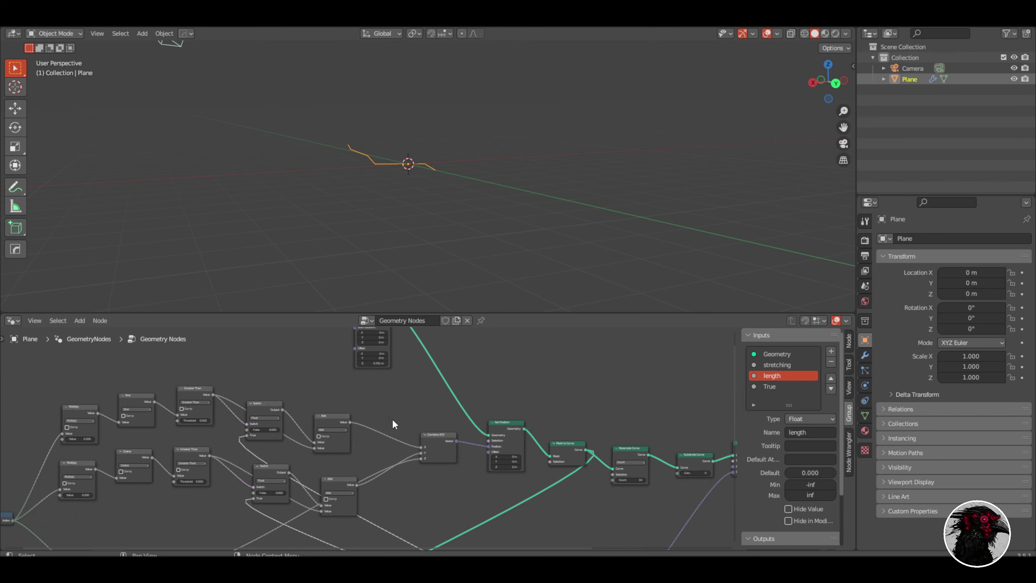
middle_click_drag(371, 452, 344, 533)
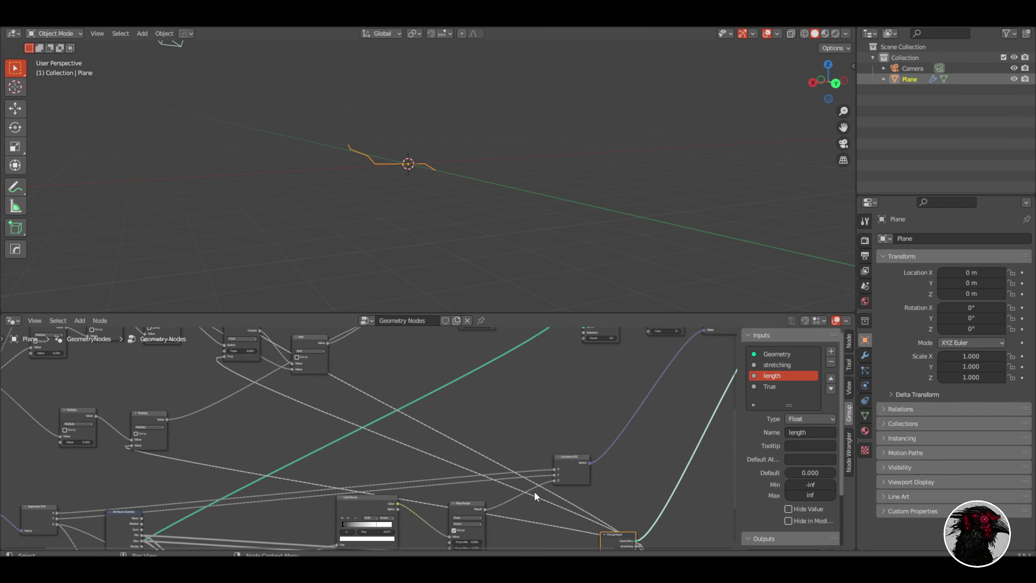
scroll(628, 457, "down", 5)
scroll(556, 444, "up", 5)
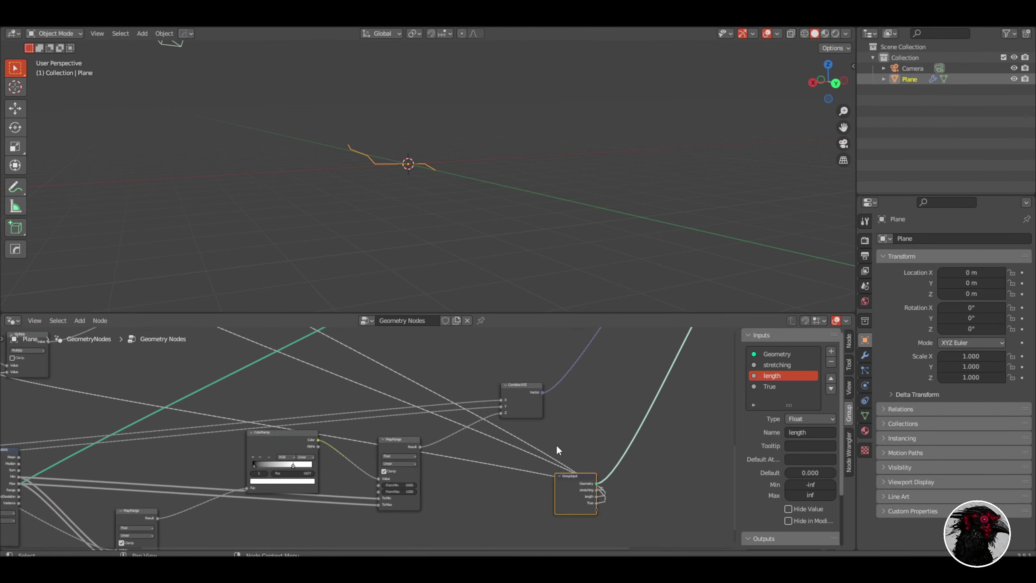
middle_click_drag(634, 486, 507, 409)
scroll(507, 409, "up", 2)
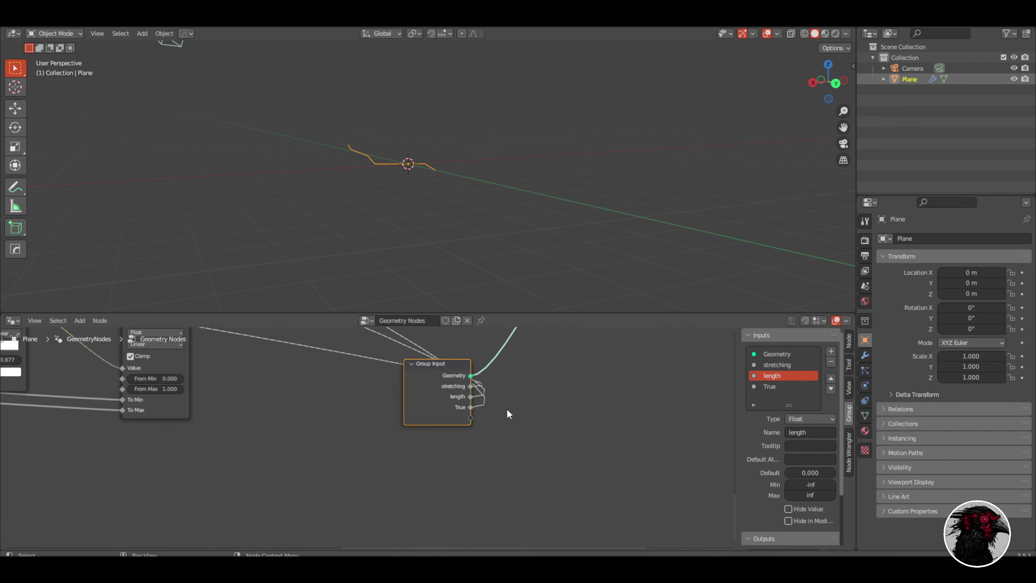
scroll(508, 408, "up", 1)
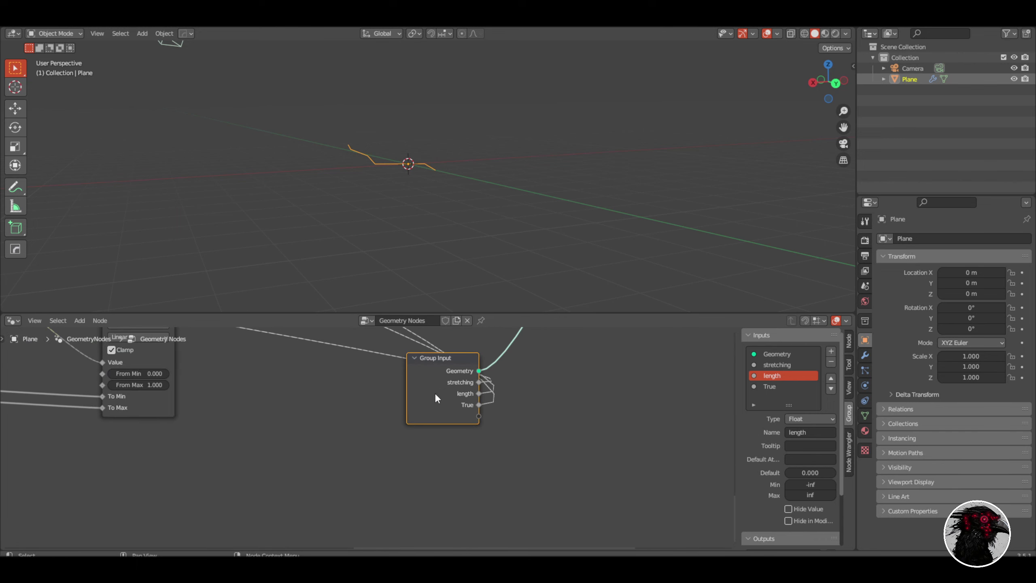
Set the modifier's length to 0.12 and rename the group's True input "width".
left_click_drag(966, 300, 973, 300)
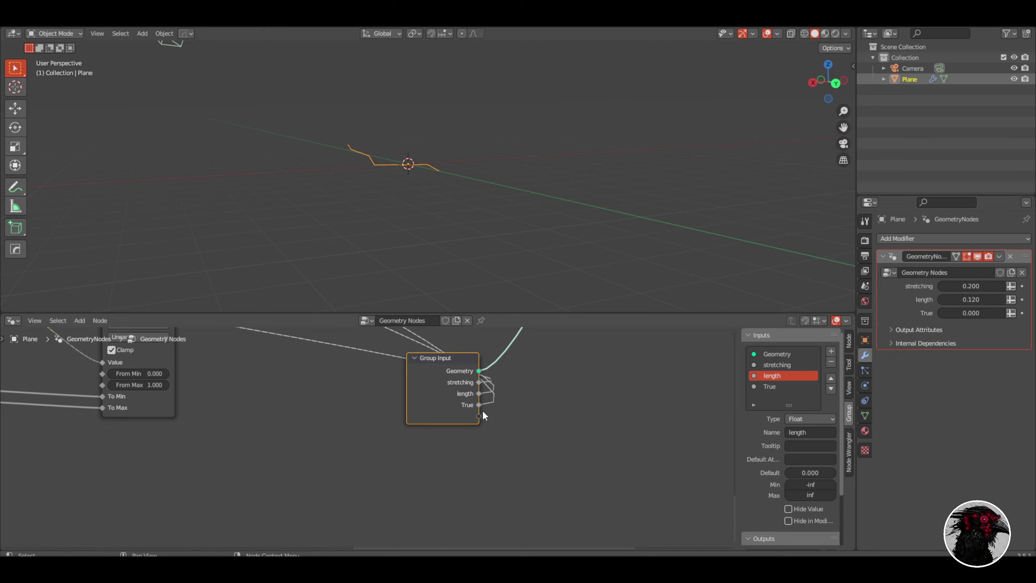
left_click(771, 387)
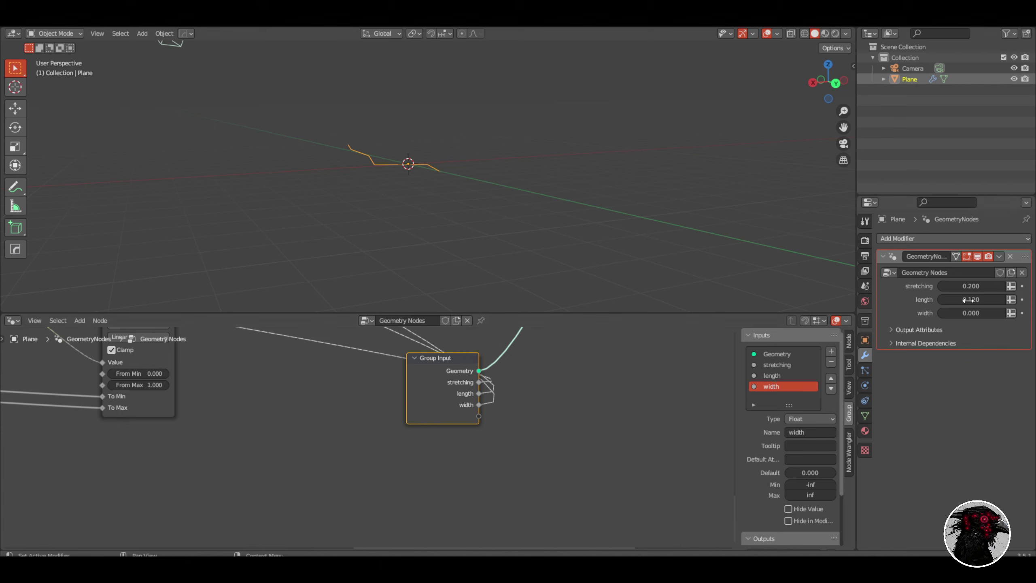
Set the modifier's length to 3.32 and its width to 1.23.
left_click_drag(969, 301, 1032, 300)
scroll(479, 177, "down", 3)
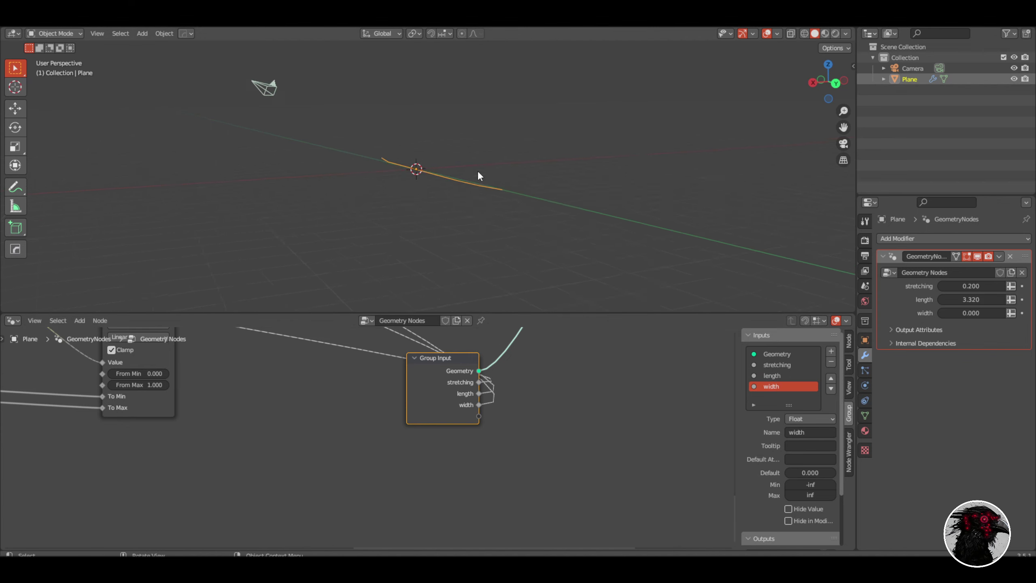
middle_click_drag(479, 176, 536, 270)
mouse_move(971, 313)
left_mouse_down()
mouse_move(1003, 313)
mouse_move(971, 312)
left_mouse_up()
middle_click_drag(286, 265, 349, 47)
middle_click_drag(410, 198, 419, 166)
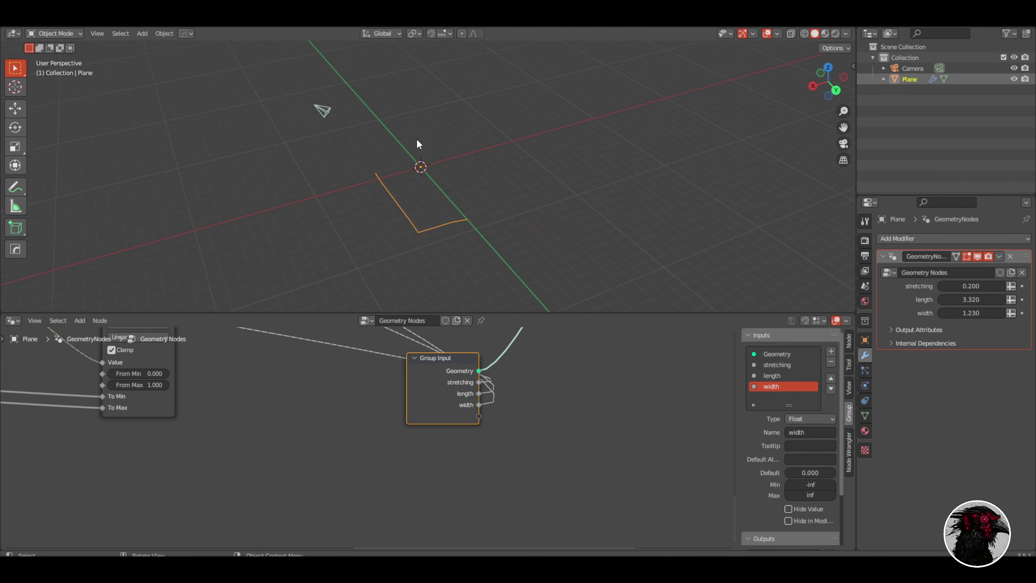
Add an Index node in the empty space below the Mesh to Curve node.
scroll(314, 436, "down", 2)
scroll(301, 537, "down", 4)
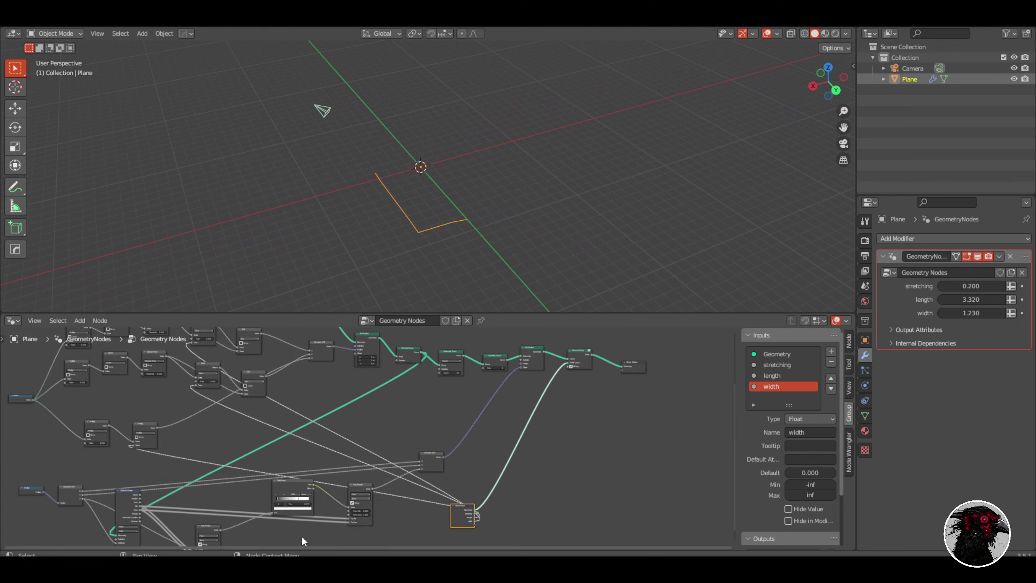
key("shift+a")
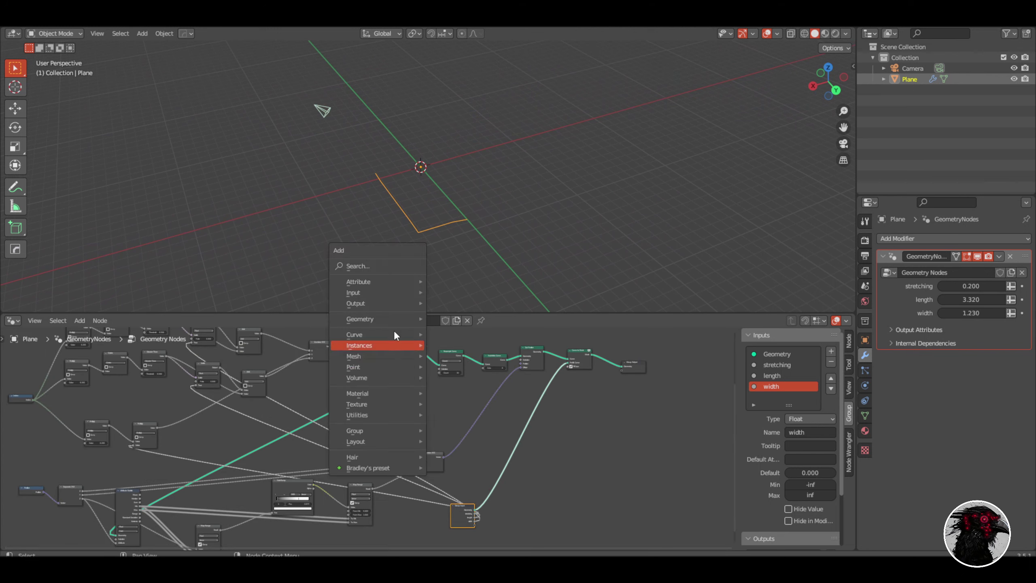
left_click(380, 267)
type("ind")
key("Return")
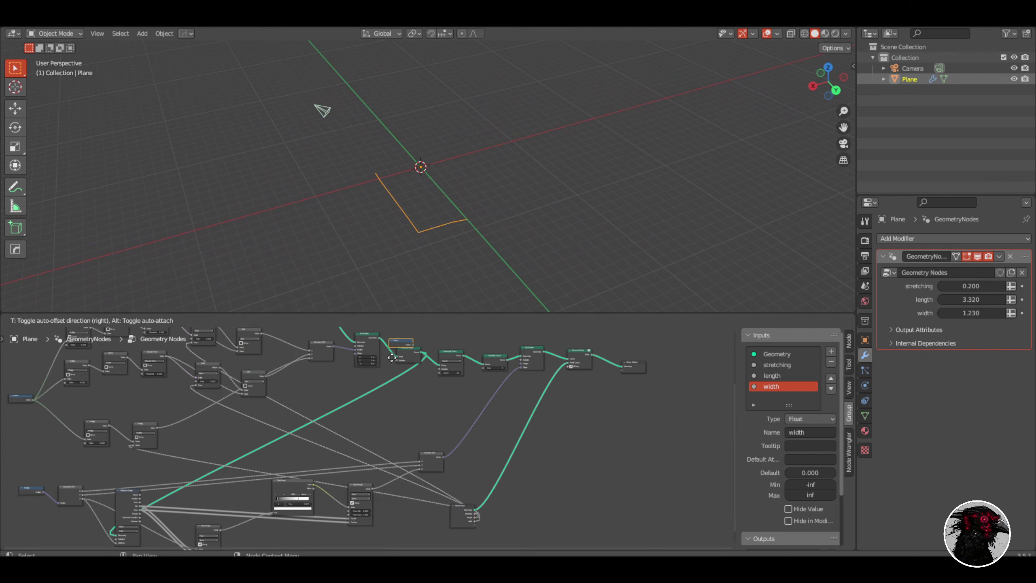
left_click(368, 427)
Duplicate the Add node of the Cosine branch and place the copy beside the new Index node.
scroll(373, 430, "up", 5)
middle_click_drag(416, 402, 350, 464)
scroll(349, 464, "down", 3)
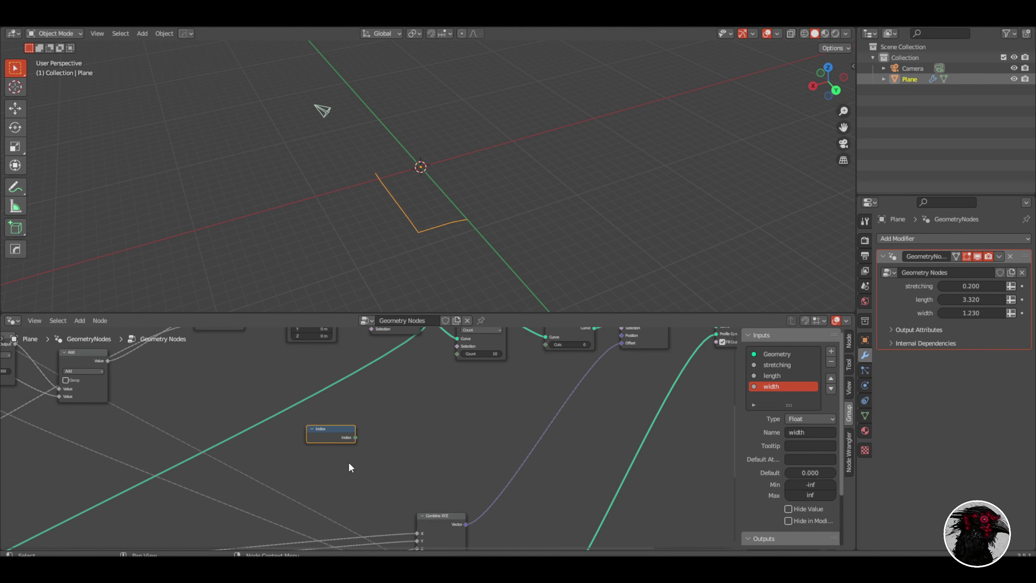
left_click(83, 359)
key("shift+d")
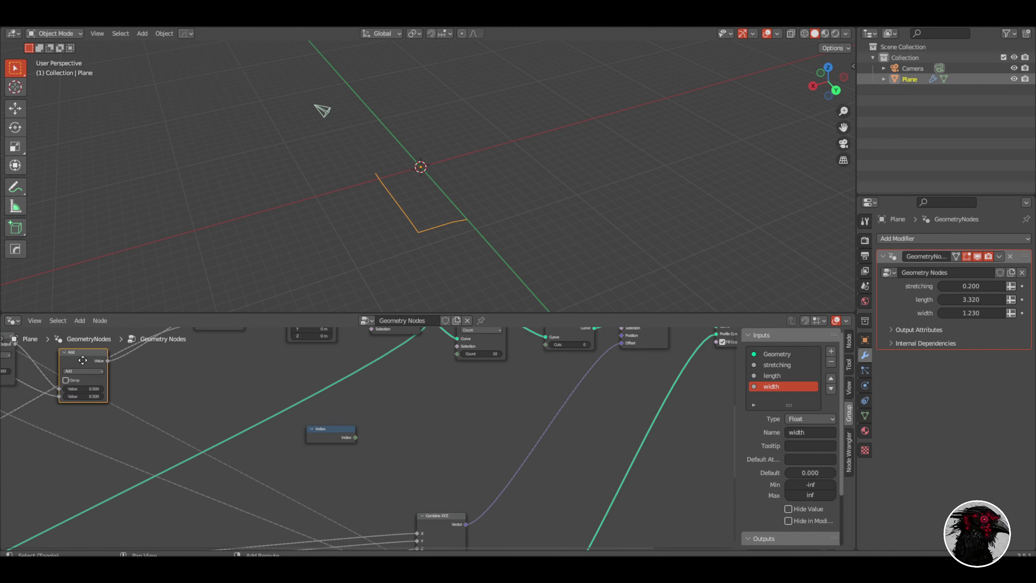
left_click(415, 408)
Connect the new Index node to the copied Add node's first Value input and change its operation to Multiply.
scroll(359, 433, "up", 2)
left_click_drag(347, 436, 352, 435)
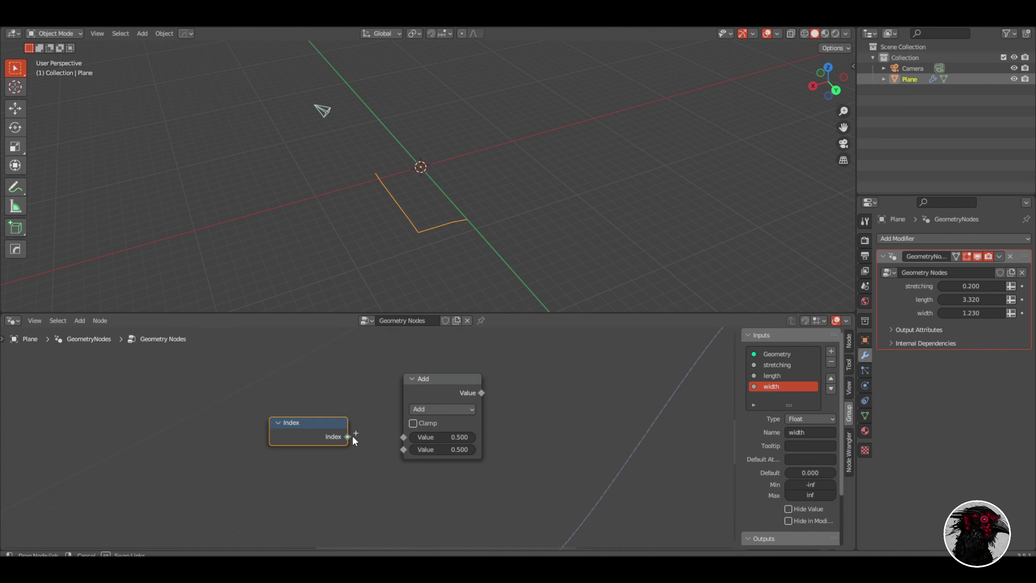
left_click_drag(416, 437, 416, 438)
left_click(420, 408)
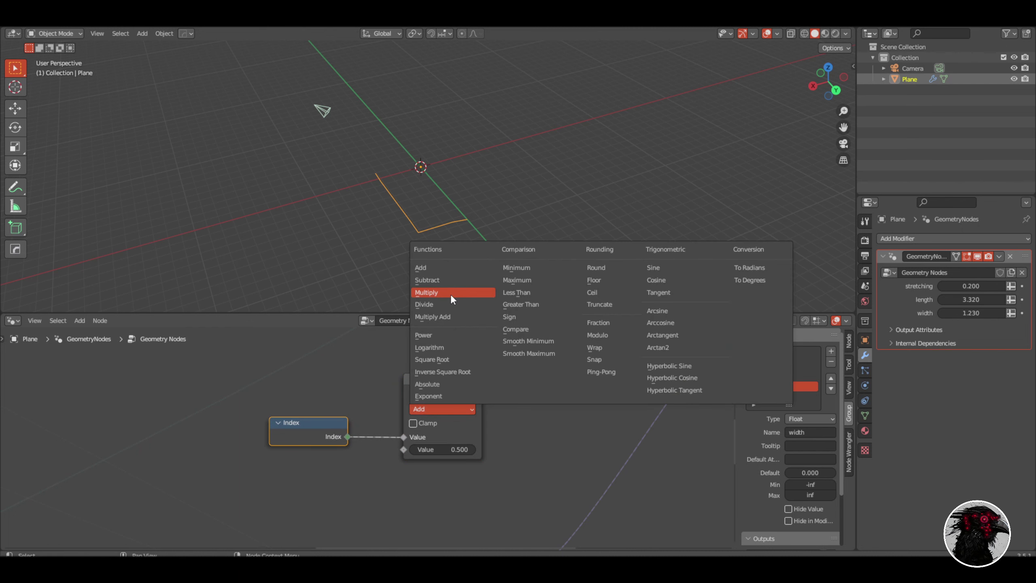
left_click(467, 290)
scroll(439, 408, "down", 3)
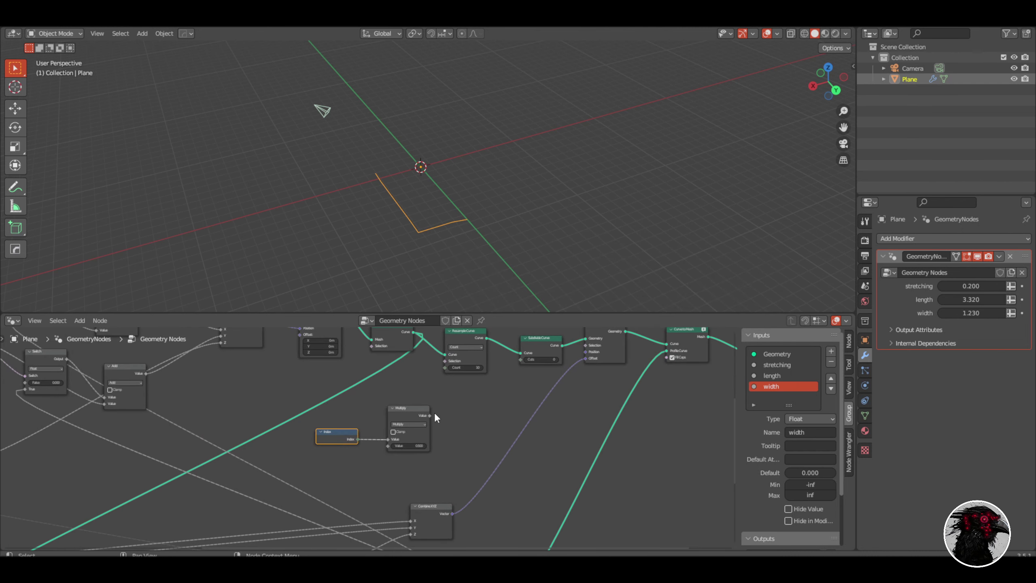
Move the new Multiply node slightly up and add a Position node below the Index node.
left_click_drag(408, 408, 410, 392)
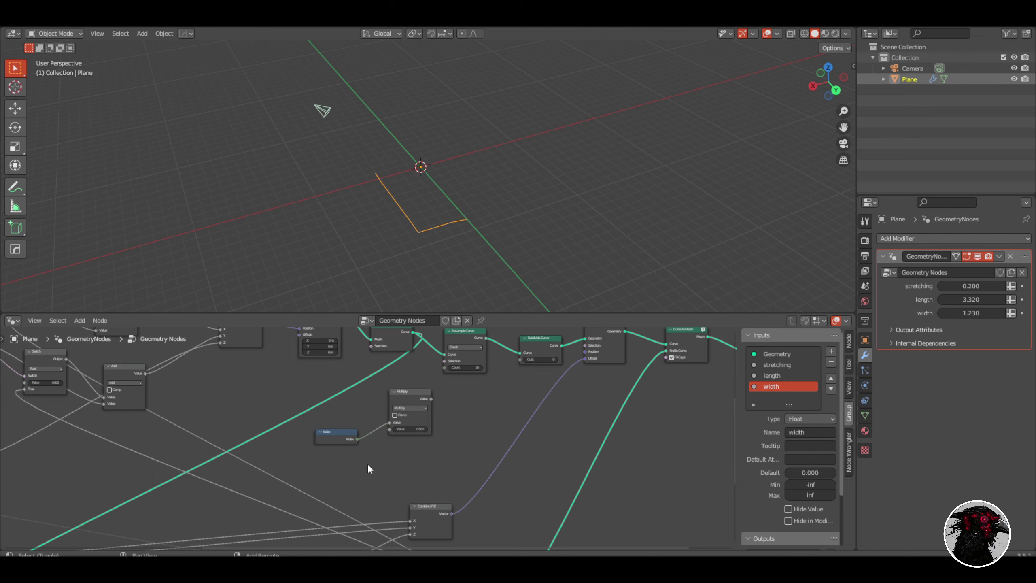
key("shift+a")
left_click(347, 341)
type("pos")
key("Return")
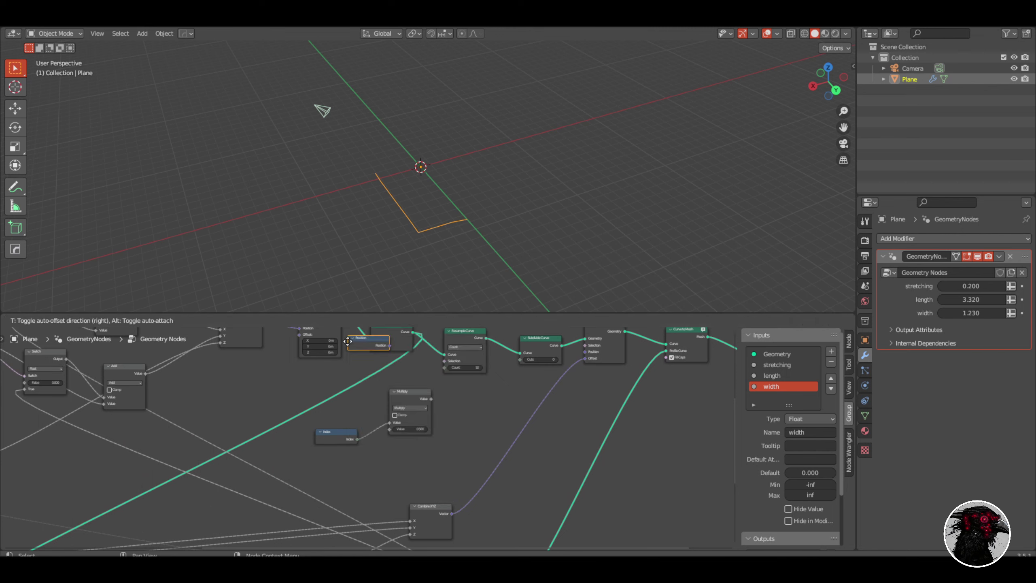
left_click(324, 479)
Add a Separate XYZ node below the Multiply node and connect the Position node to its Vector input.
key("shift+a")
mouse_move(390, 353)
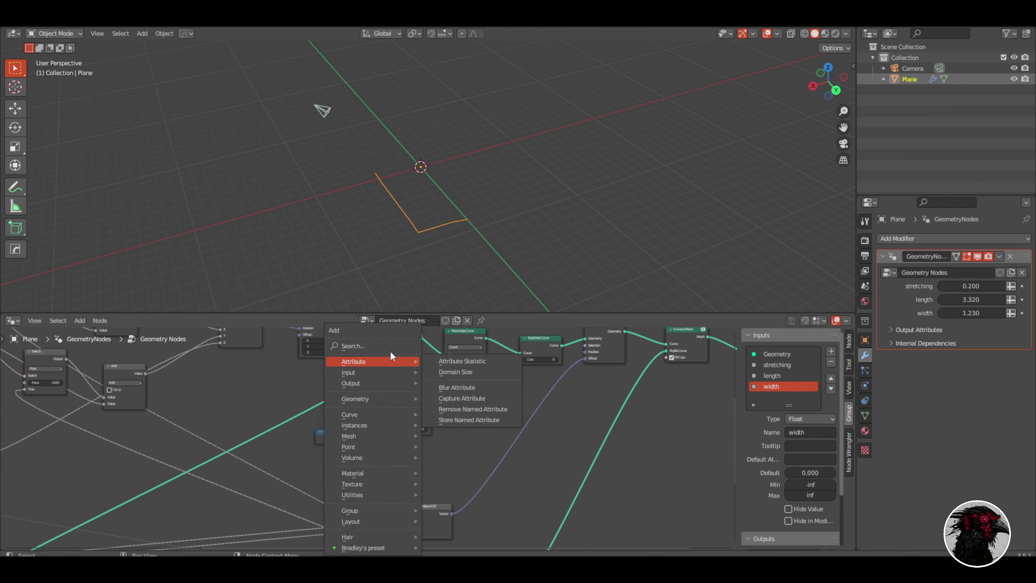
type("sepa")
key("Return")
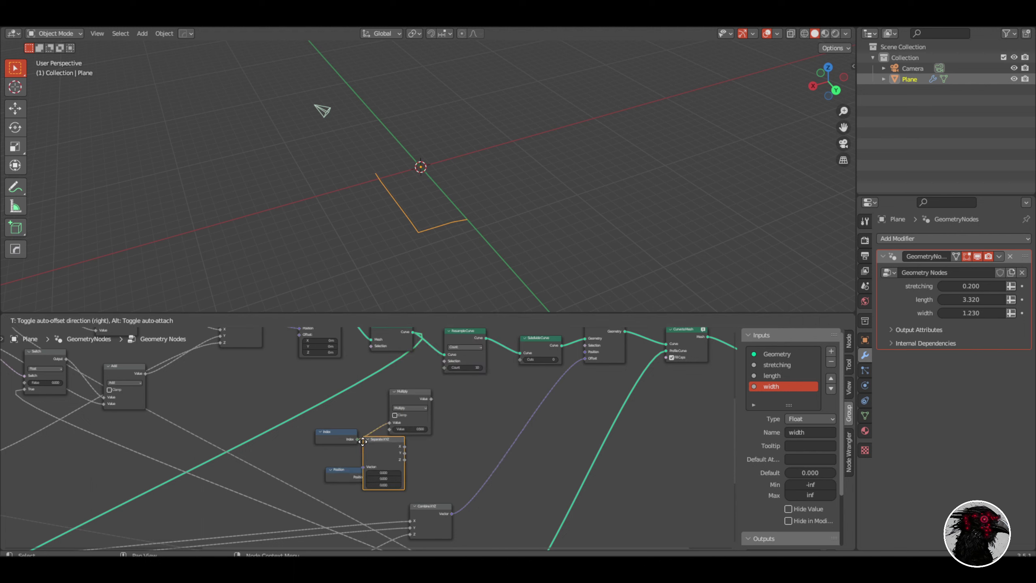
left_click(392, 447)
scroll(369, 441, "up", 2)
left_click_drag(367, 496, 404, 489)
scroll(405, 486, "down", 1)
scroll(371, 480, "down", 1)
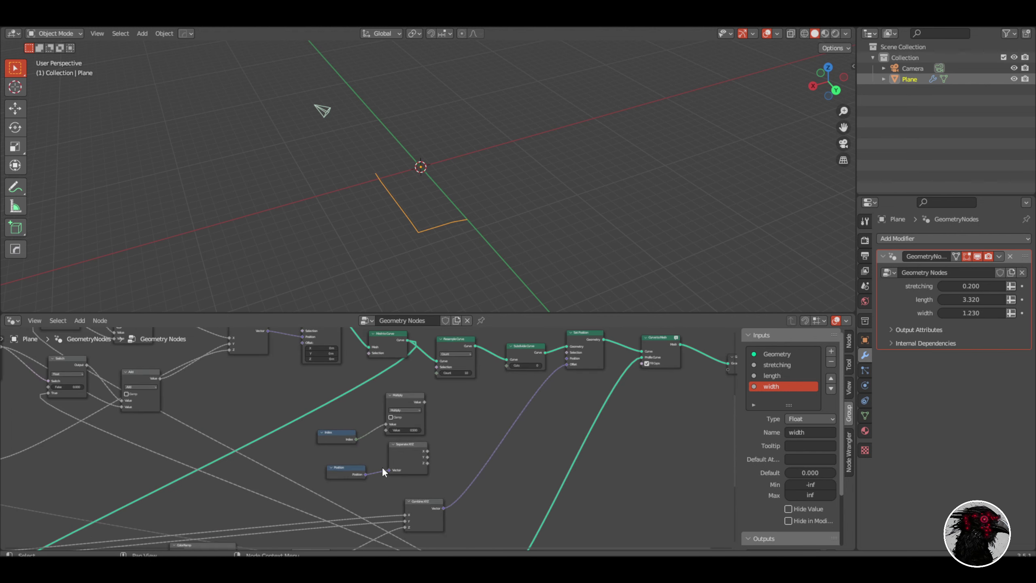
Add a Combine XYZ node beside the Multiply node, below the Resample Curve node.
middle_click_drag(382, 467, 318, 444)
scroll(334, 450, "up", 1)
scroll(369, 446, "up", 3)
scroll(369, 444, "down", 5)
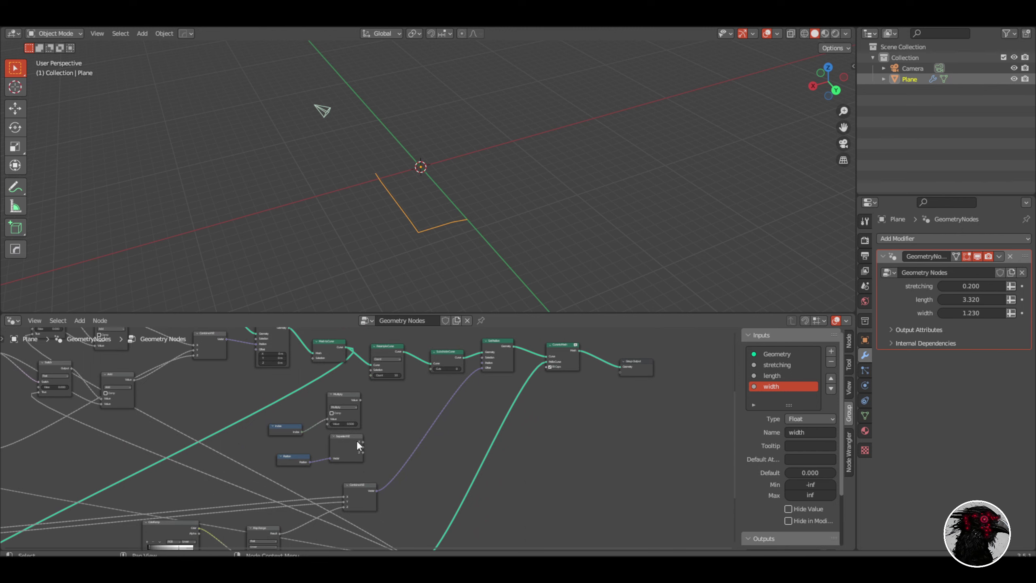
key("shift+a")
type("com")
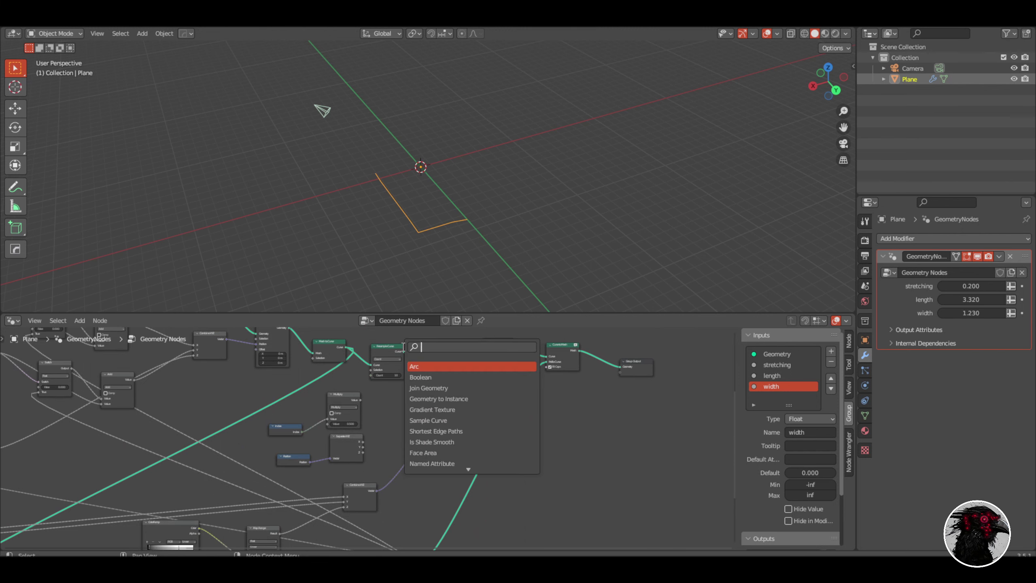
type("bi")
key("Return")
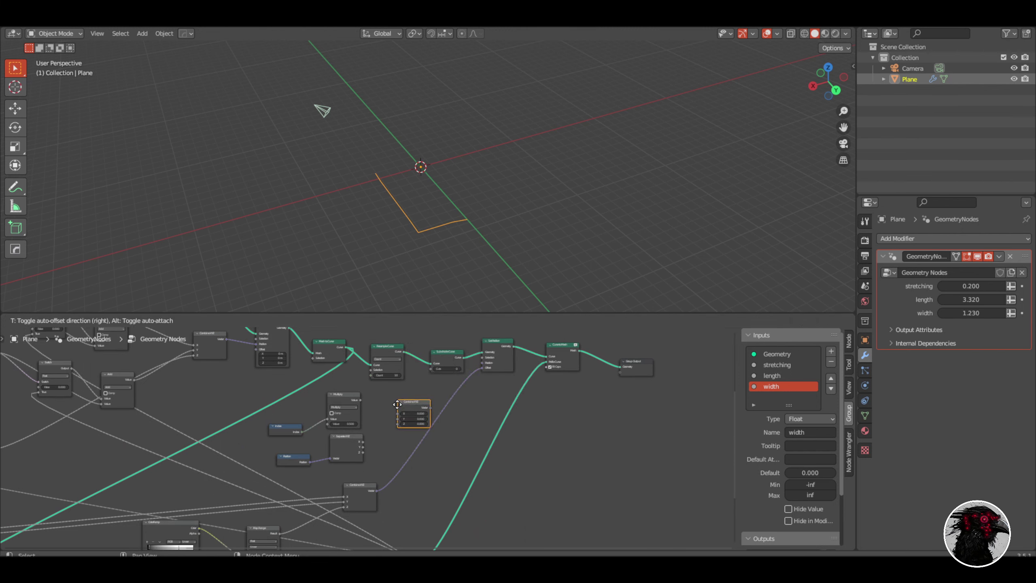
left_click(390, 407)
Connect Separate XYZ's X and Y outputs to the matching Combine XYZ inputs and the Multiply node's Value to Z.
scroll(367, 391, "up", 3)
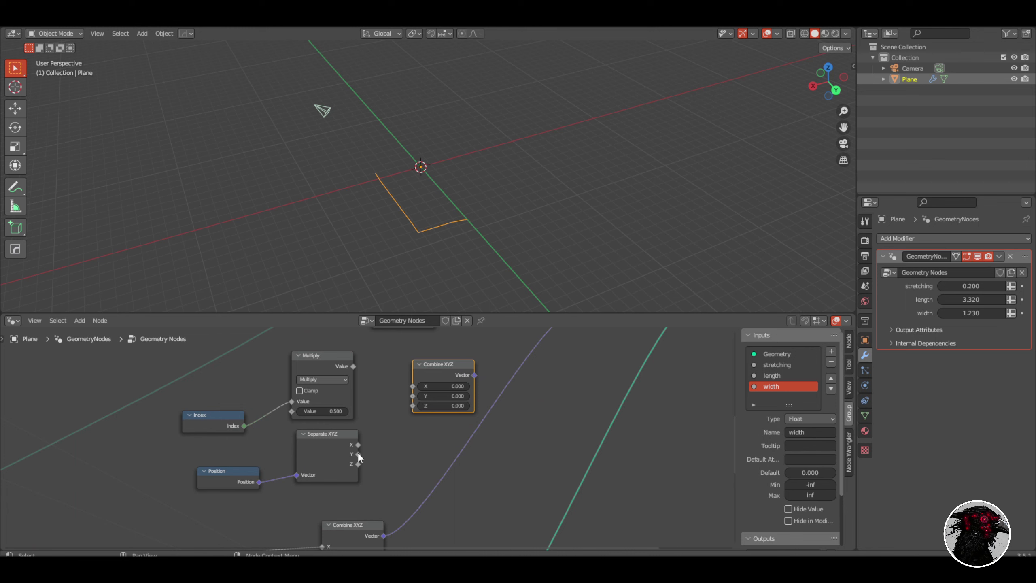
left_click_drag(357, 454, 413, 396)
left_click_drag(358, 444, 412, 386)
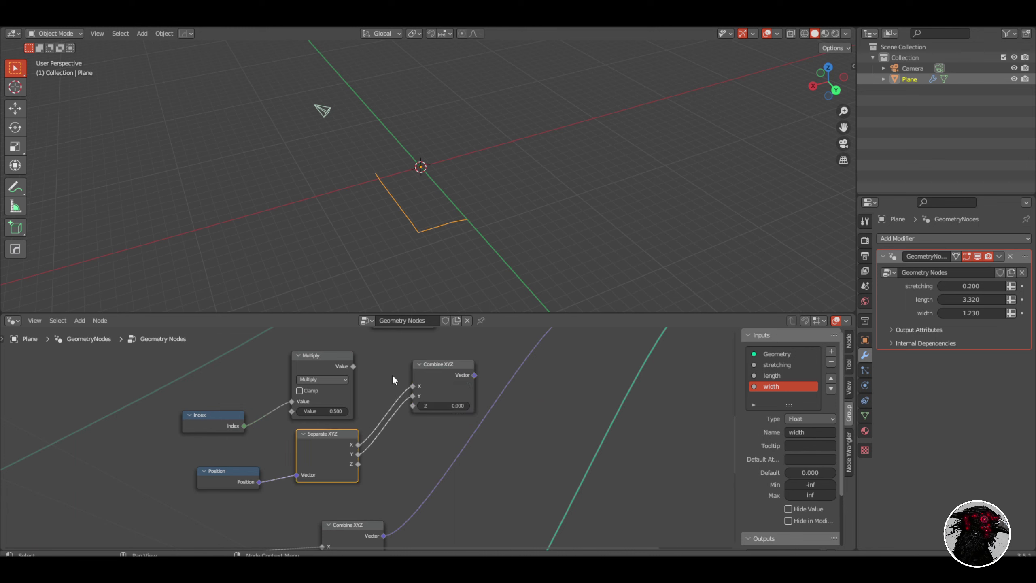
left_click_drag(353, 367, 414, 408)
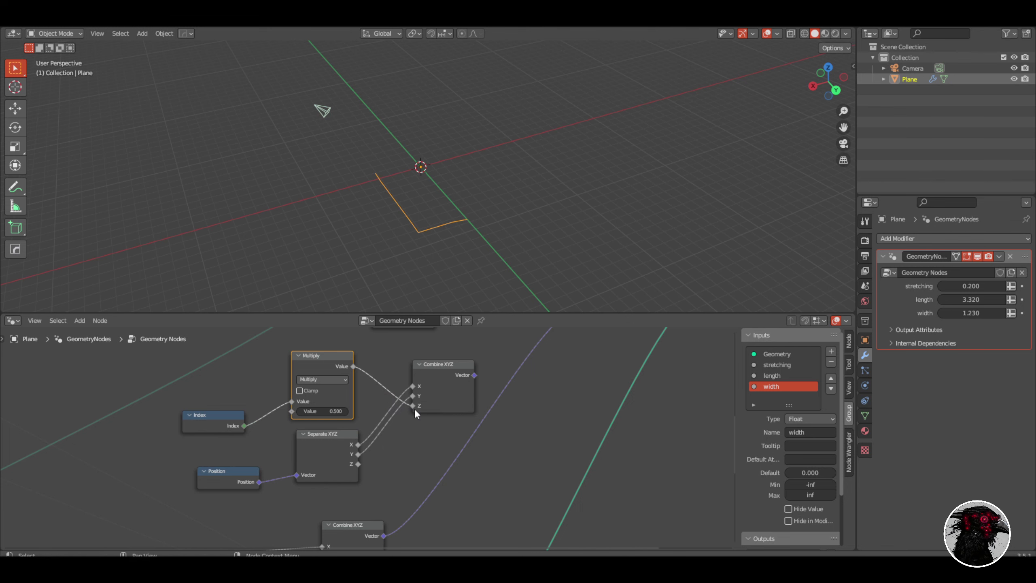
Examine in the finished Circle.001 node tree how the Index, Multiply, Map Range and Combine XYZ nodes are wired.
scroll(415, 409, "down", 8)
scroll(391, 368, "up", 8)
scroll(391, 370, "down", 2)
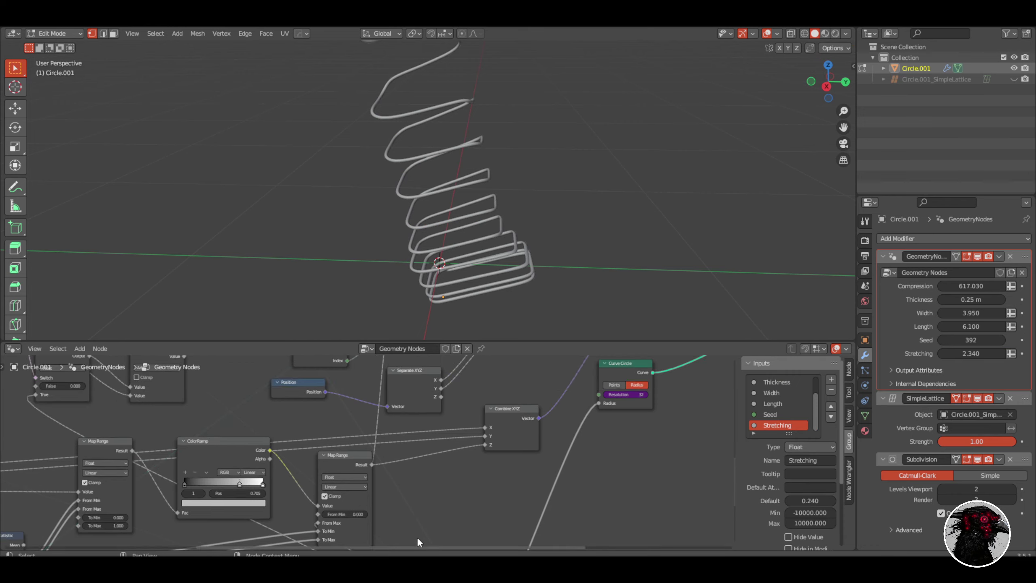
scroll(421, 467, "down", 2)
middle_click_drag(421, 467, 383, 520)
scroll(334, 430, "up", 4)
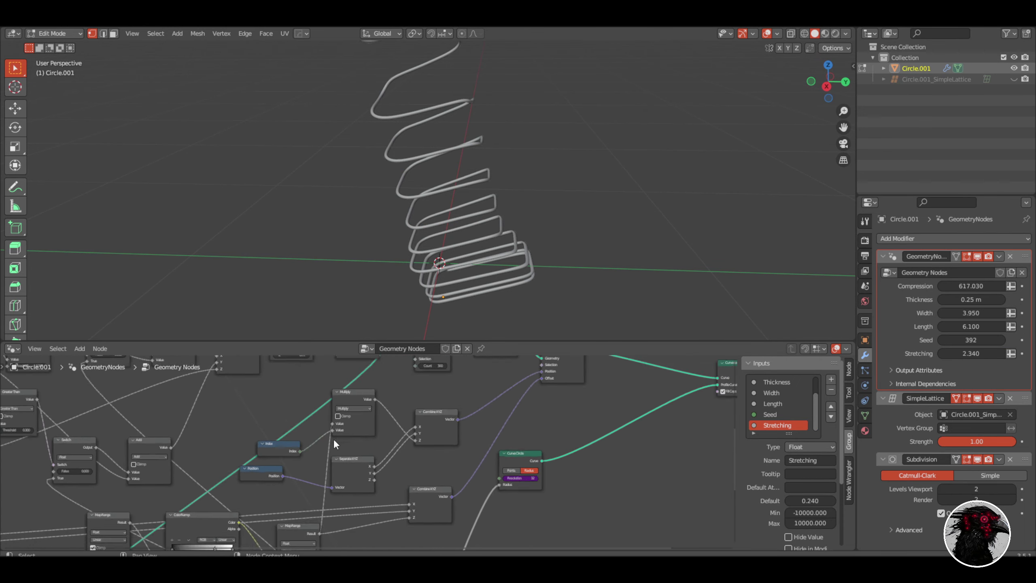
scroll(334, 439, "down", 4)
middle_click_drag(323, 481, 335, 409)
scroll(335, 408, "up", 3)
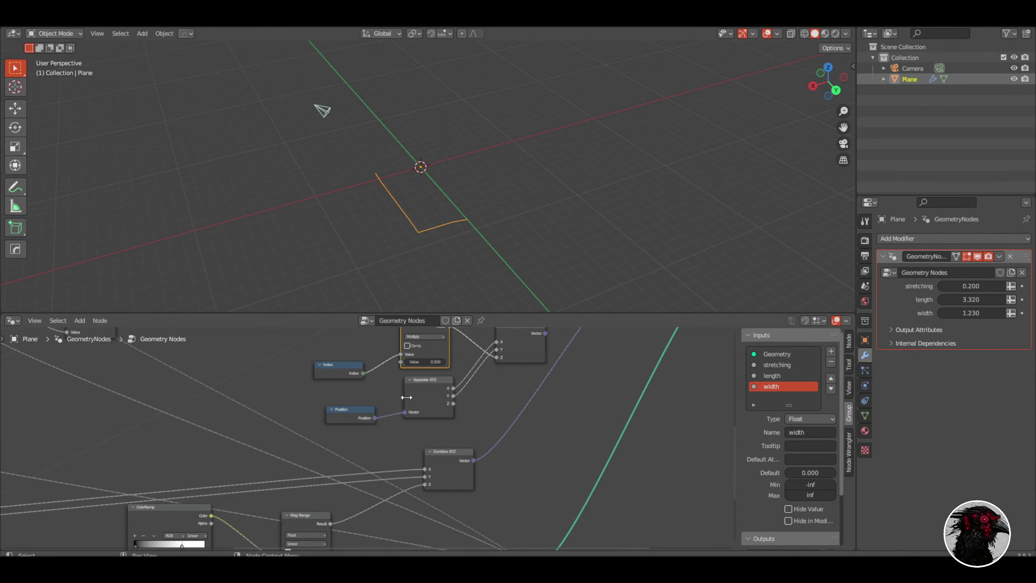
Connect the Map Range Result to the Multiply node's first Value input and the Index node to its second.
middle_click_drag(406, 397, 408, 415)
middle_click_drag(408, 471, 407, 467)
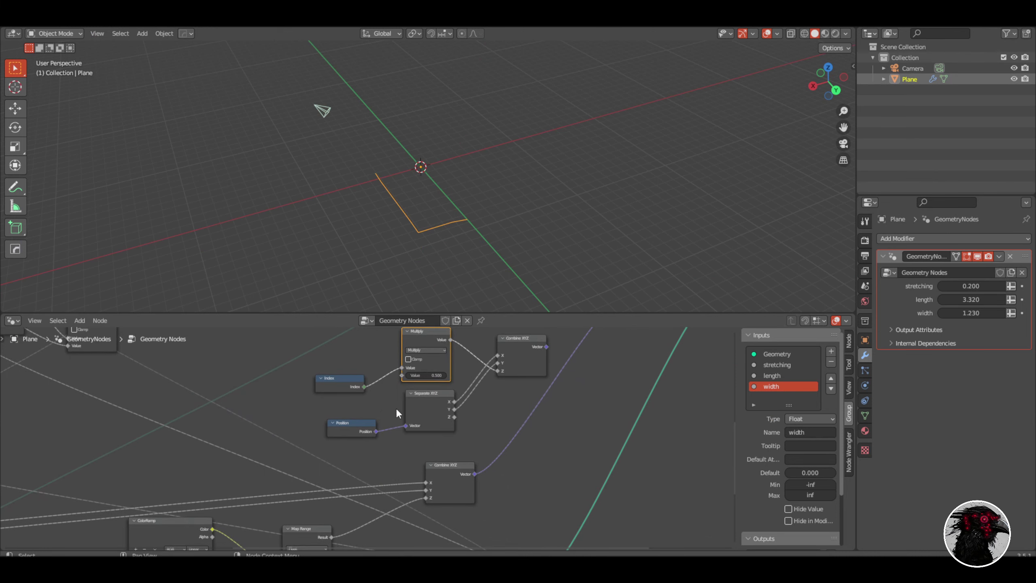
scroll(393, 387, "down", 1)
middle_click_drag(381, 437, 390, 372)
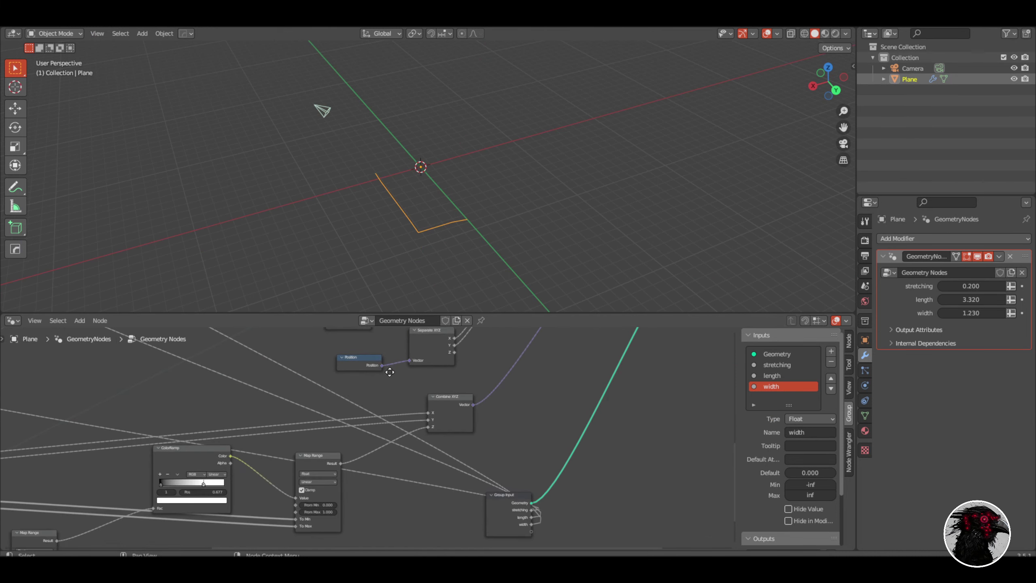
scroll(359, 445, "up", 3)
scroll(338, 463, "down", 2)
mouse_move(345, 462)
left_mouse_down()
mouse_move(402, 357)
mouse_move(402, 307)
mouse_move(377, 415)
mouse_move(390, 378)
mouse_move(337, 521)
mouse_move(345, 467)
left_mouse_up()
left_click_drag(366, 400, 404, 370)
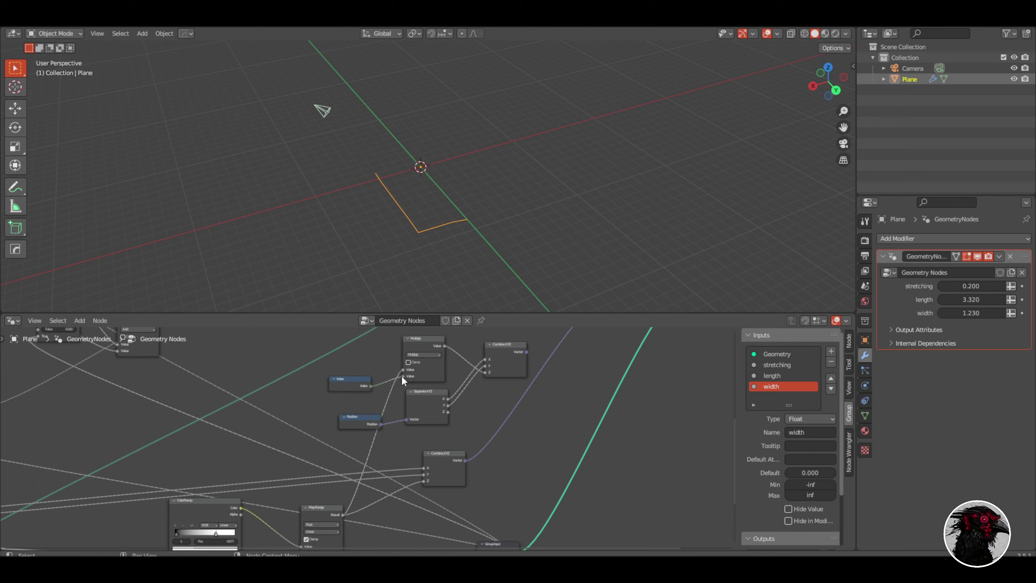
Connect the new Combine XYZ node's Vector output to the Position input of the Set Position node before Curve to Mesh.
middle_click_drag(592, 380, 510, 447)
scroll(416, 439, "up", 4)
middle_click_drag(477, 410, 325, 459)
left_click_drag(324, 458, 423, 385)
middle_click_drag(404, 182, 448, 123)
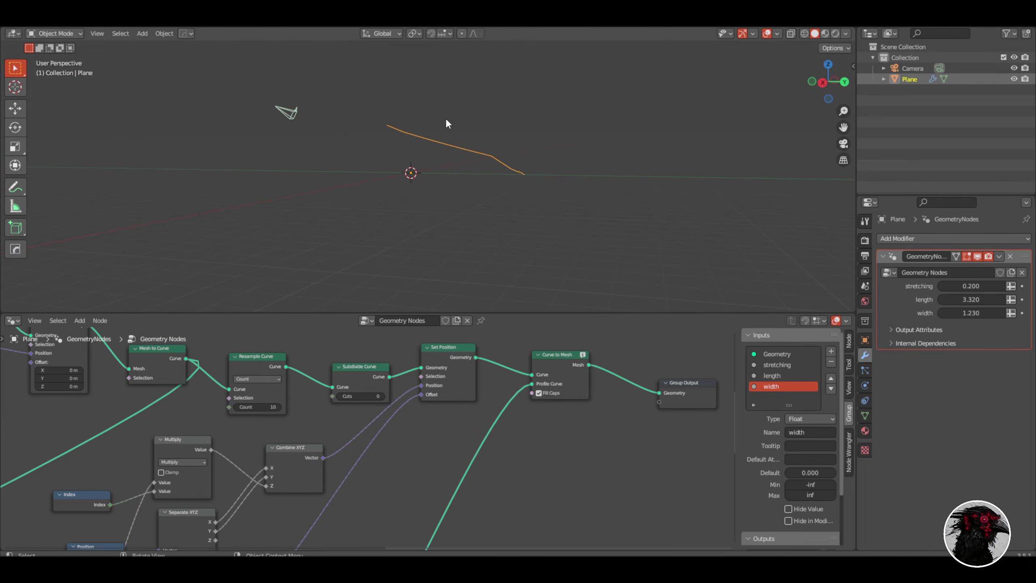
Expose the Mesh Line node's Count as a new group input and rename it seed.
left_click_drag(375, 463, 356, 467)
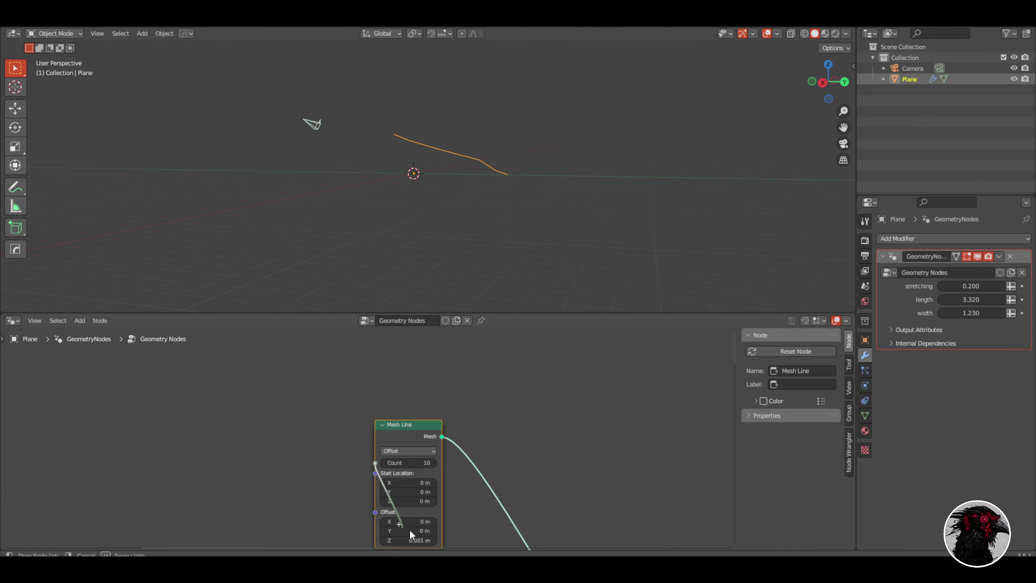
left_click_drag(410, 530, 423, 488)
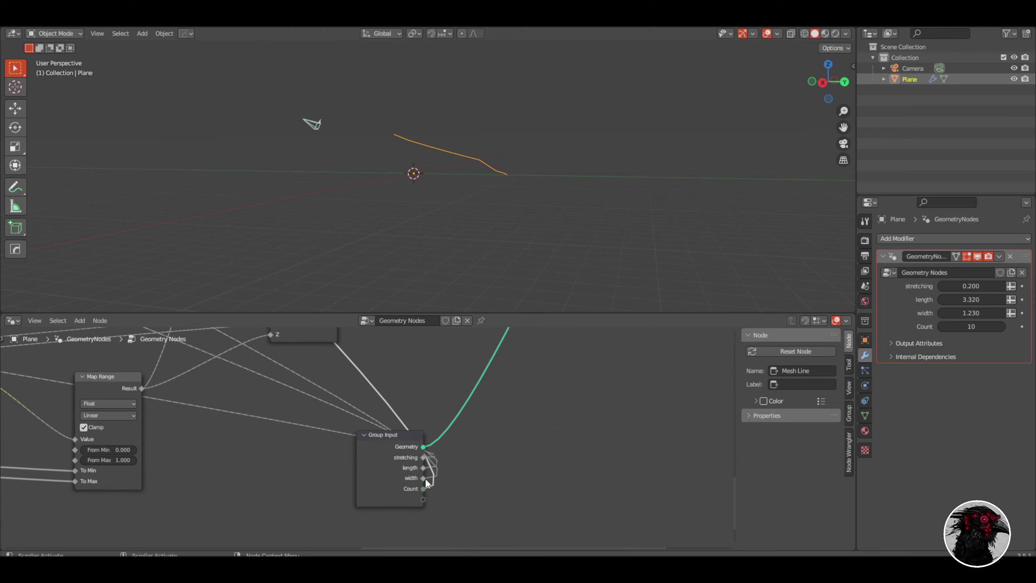
left_click(424, 478)
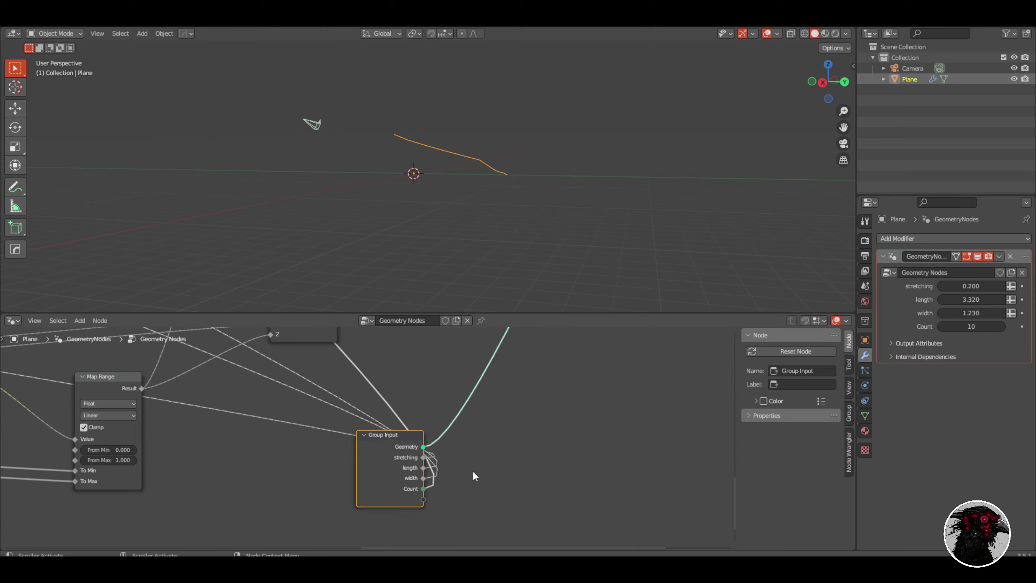
left_click(848, 380)
left_click(846, 410)
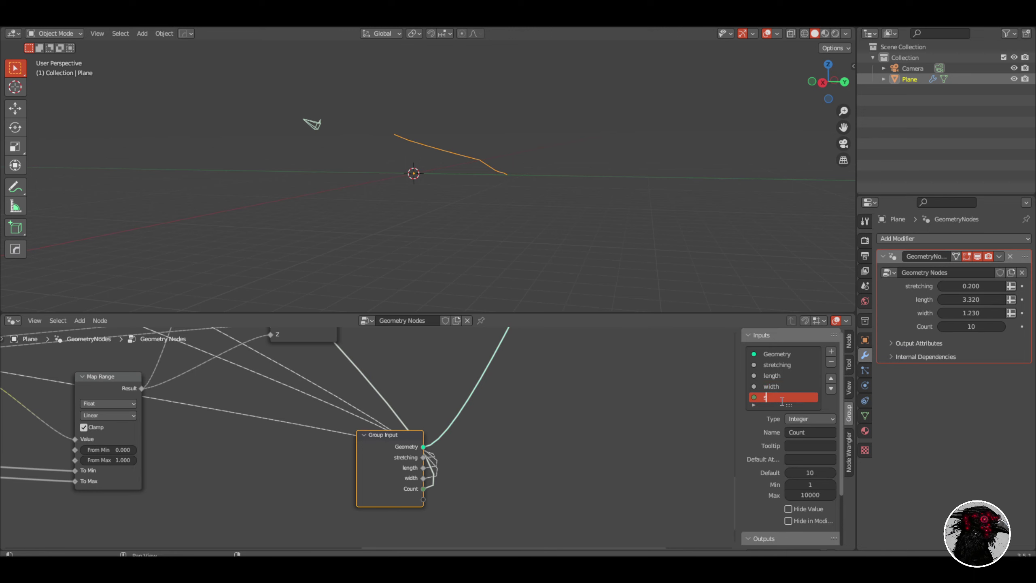
Set the modifier's seed to 38 and its stretching to 1.310.
left_click_drag(963, 329, 992, 329)
middle_click_drag(432, 204, 441, 241)
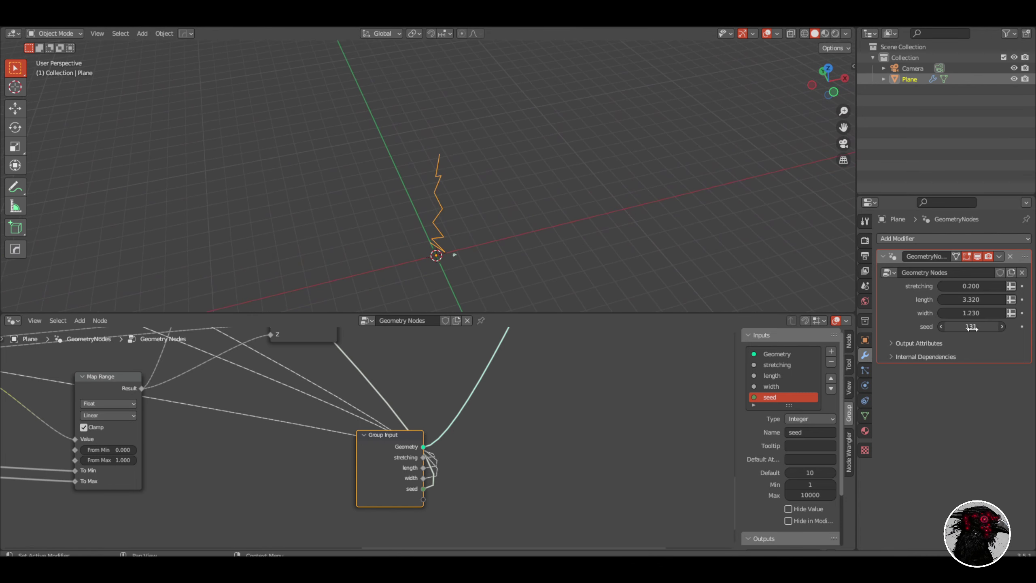
left_click_drag(972, 329, 1020, 329)
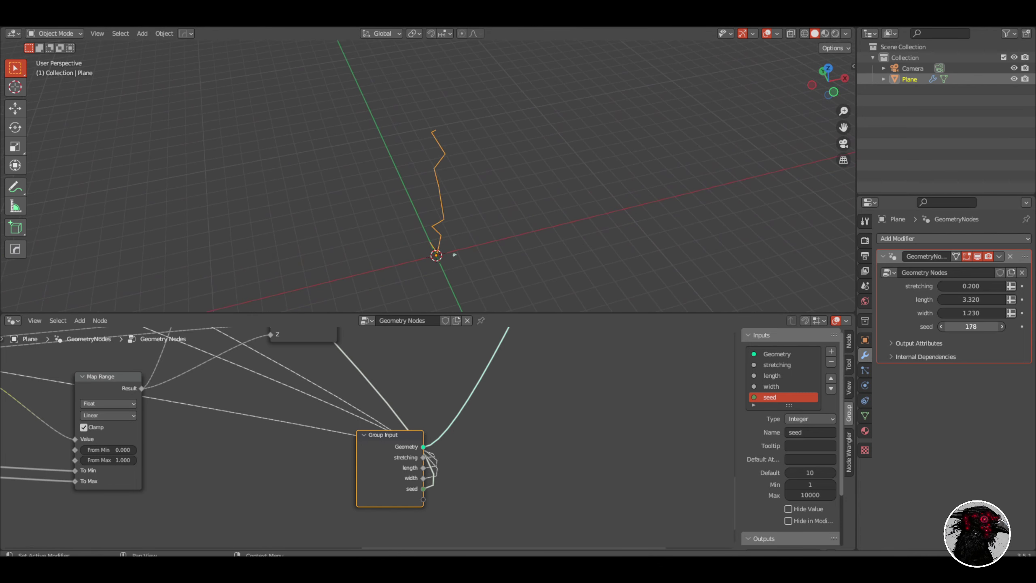
left_click_drag(971, 327, 987, 326)
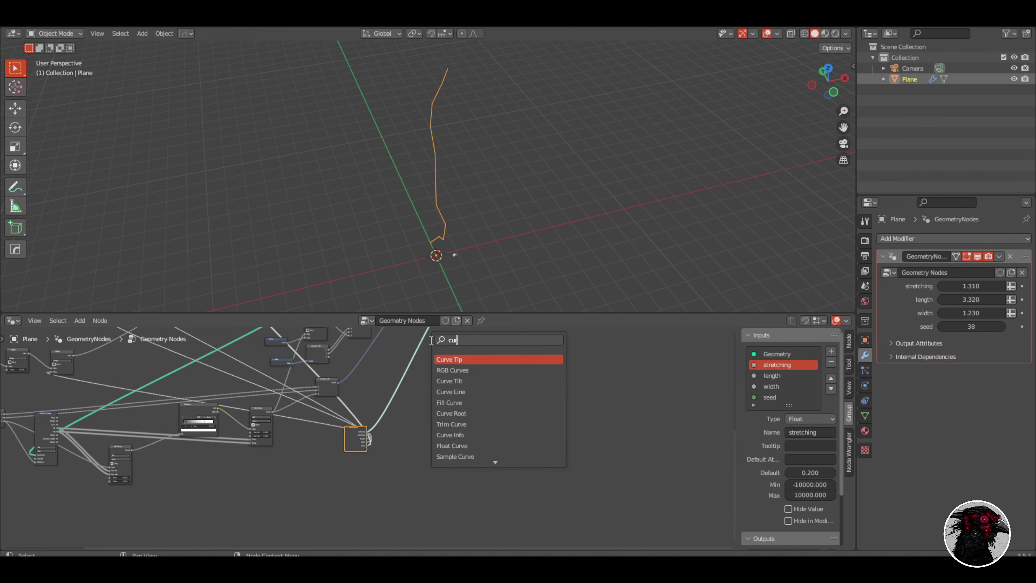
Add a Curve Circle node near the Group Input node and expose its Radius as a new group input.
type("veci")
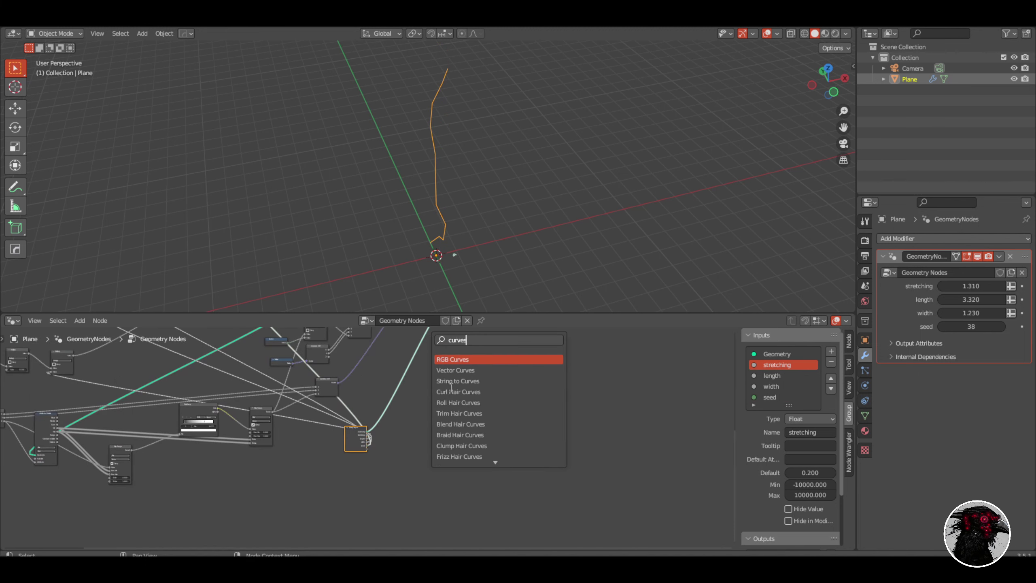
left_click(449, 359)
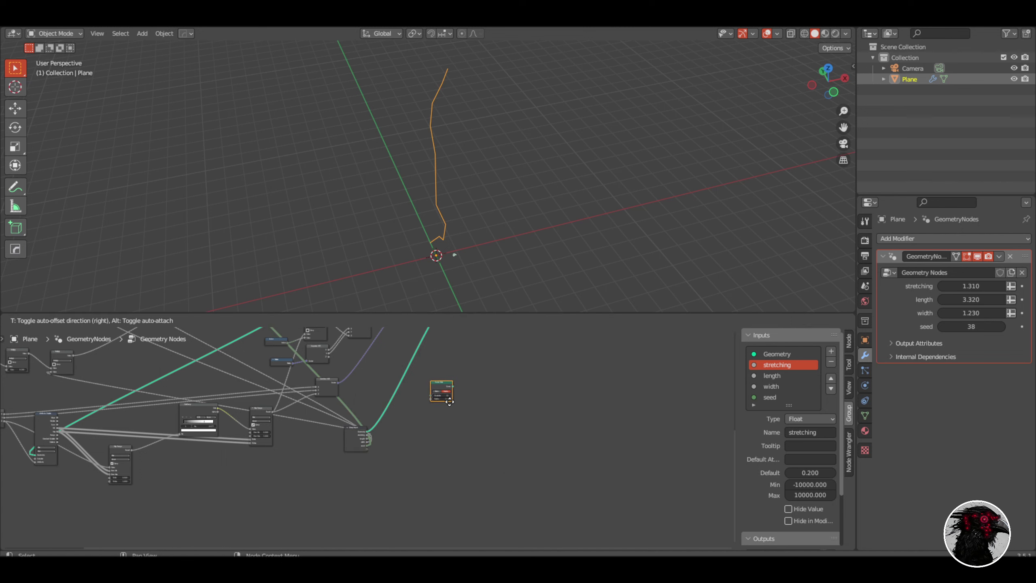
scroll(388, 432, "up", 4)
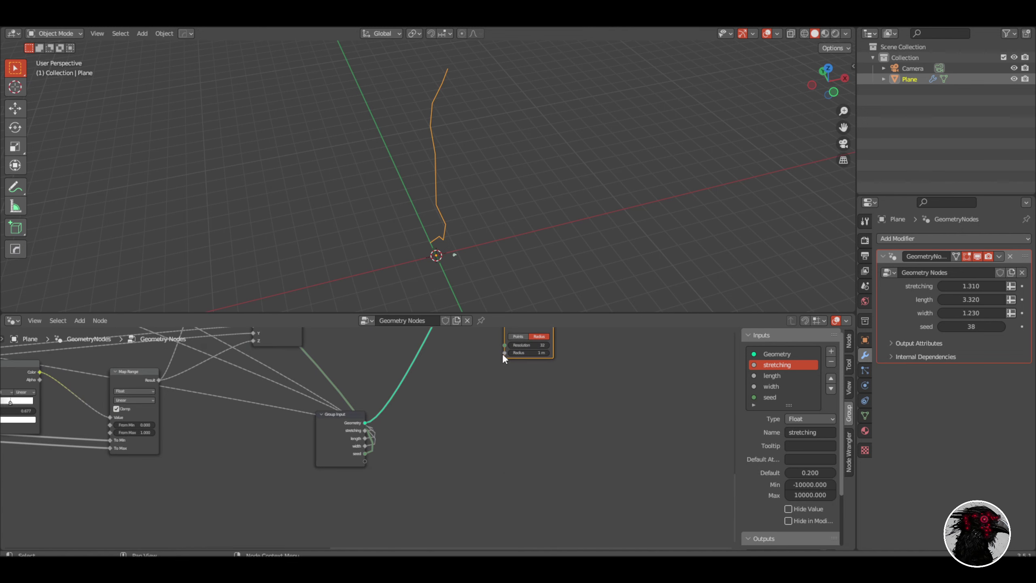
left_click_drag(503, 352, 365, 461)
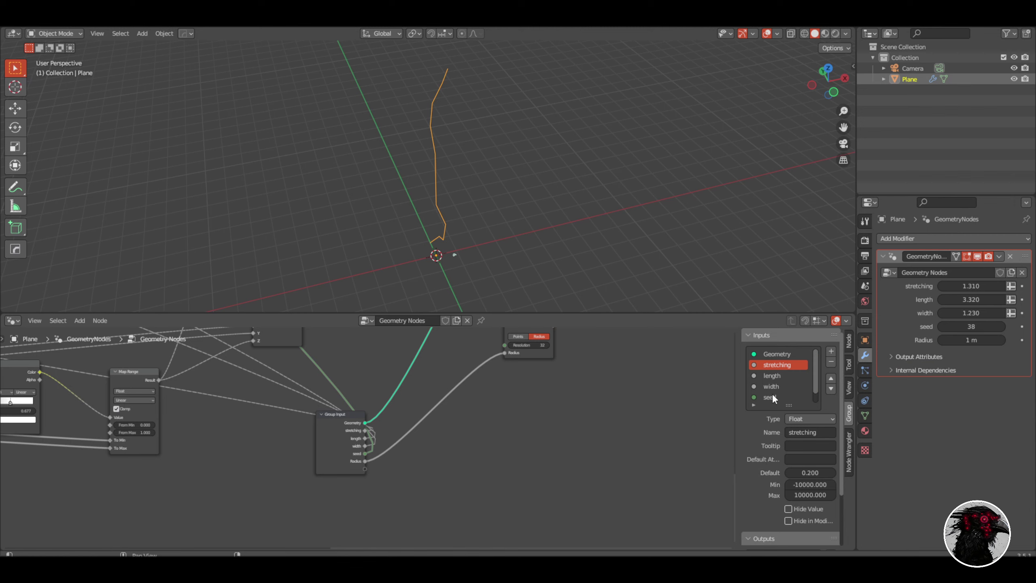
scroll(779, 366, "down", 1)
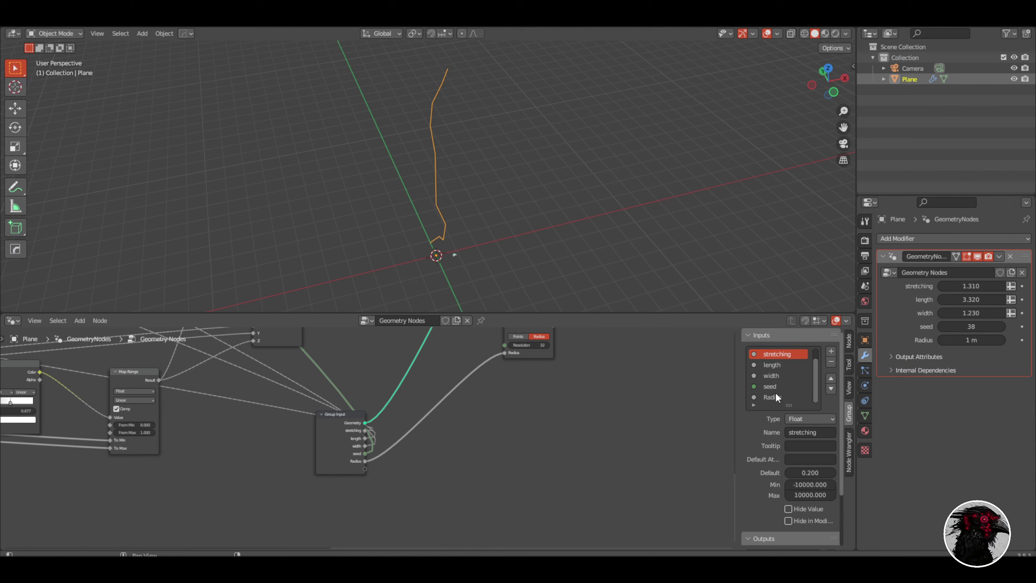
Connect the Curve Circle's Curve output to the Profile Curve input of Curve to Mesh and inspect the resulting tube.
middle_click_drag(540, 399, 515, 428)
scroll(453, 388, "up", 6)
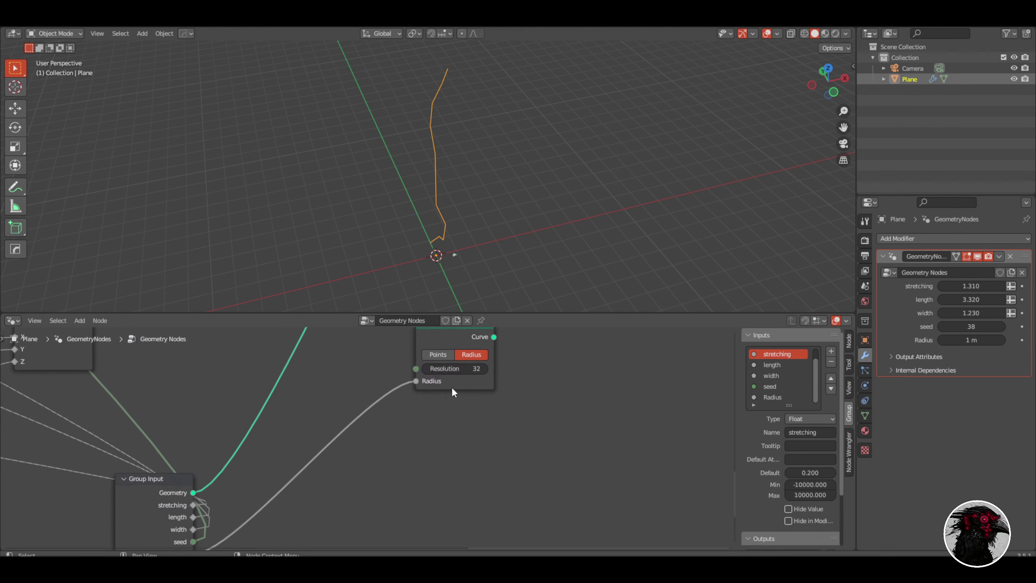
middle_click_drag(450, 474, 448, 495)
scroll(457, 455, "down", 7)
scroll(455, 377, "up", 6)
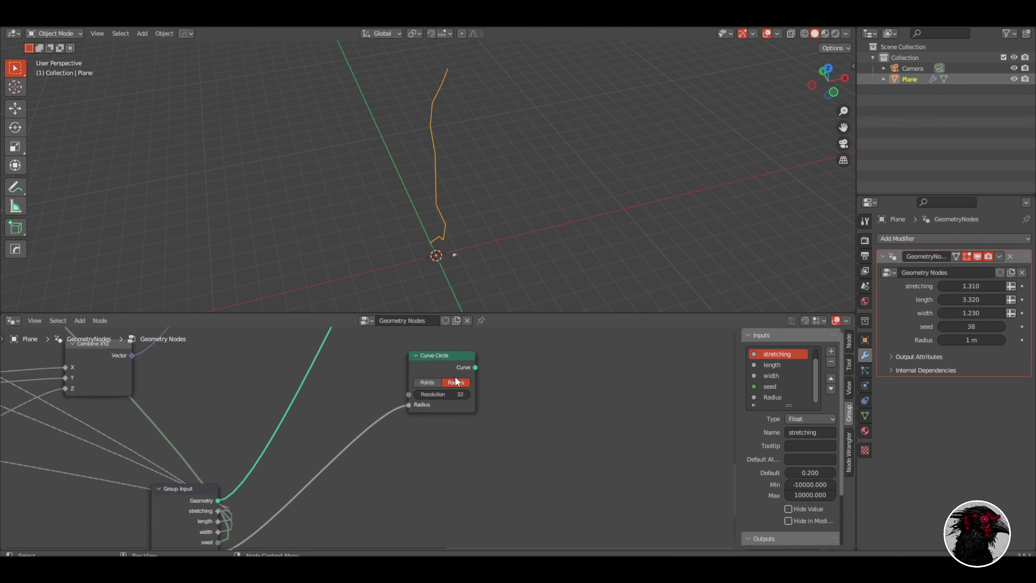
scroll(486, 389, "down", 15)
middle_click_drag(482, 382, 462, 409)
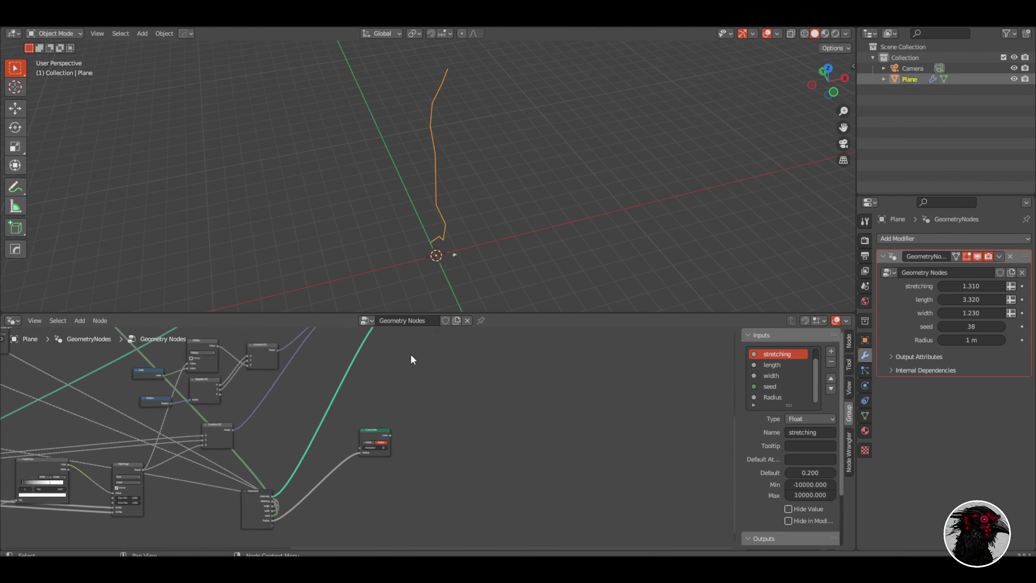
scroll(411, 354, "up", 4)
scroll(389, 367, "up", 3)
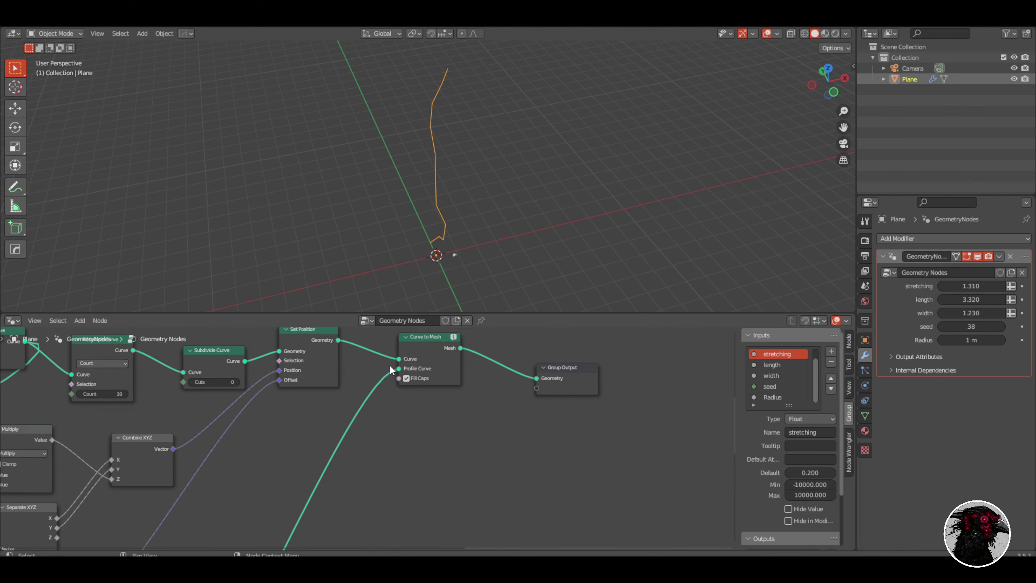
scroll(377, 435, "down", 3)
left_click_drag(391, 542, 390, 397)
mouse_move(488, 192)
middle_mouse_down()
mouse_move(514, 162)
mouse_move(484, 212)
middle_mouse_up()
scroll(485, 200, "up", 4)
middle_click_drag(495, 167, 501, 152)
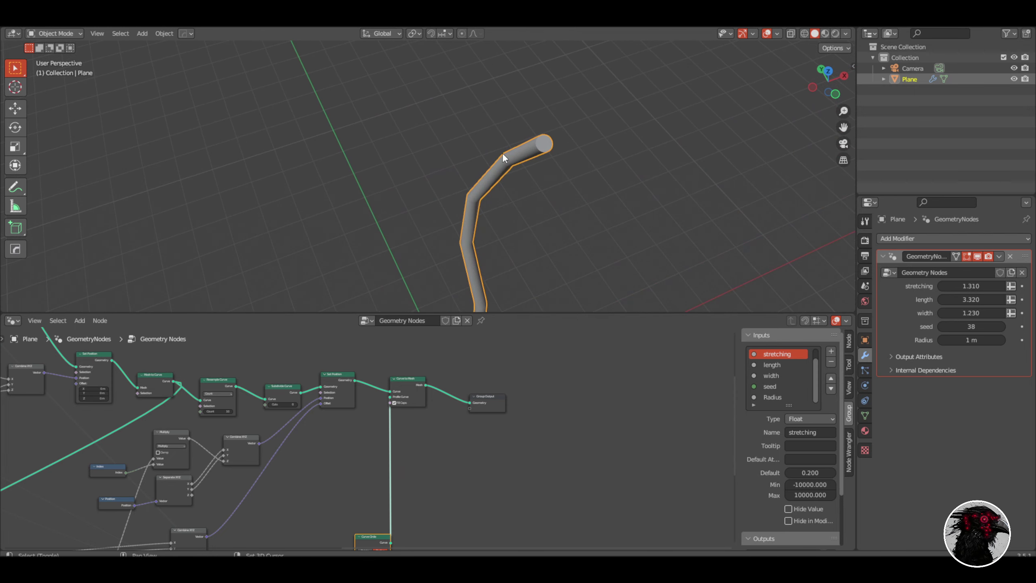
Expose From Max of the Map Range fed by the ColorRamp as a group input named compression, and adjust it in the modifier.
scroll(477, 132, "down", 4)
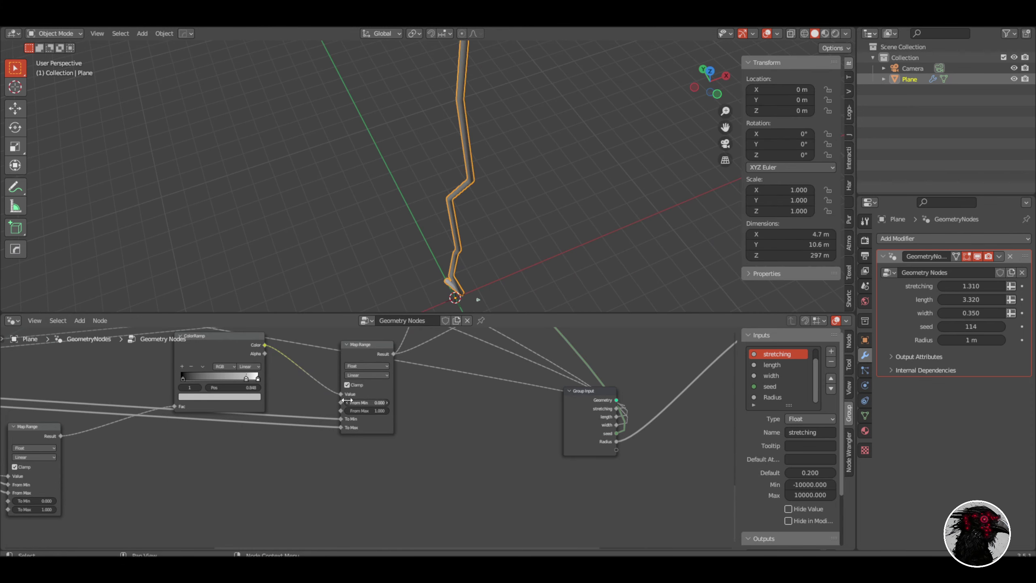
left_click_drag(341, 411, 616, 449)
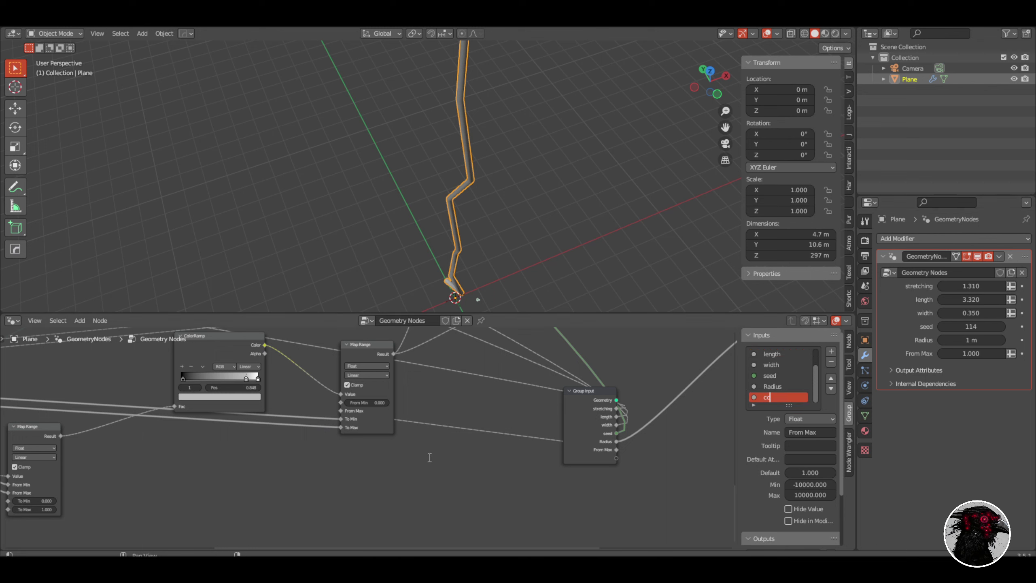
key("Return")
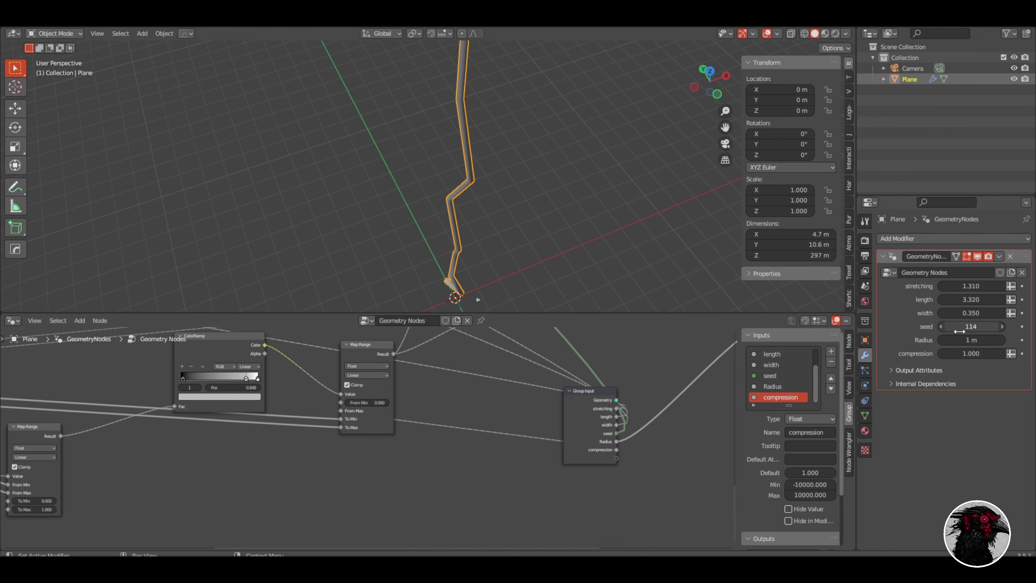
left_click_drag(971, 353, 1003, 353)
middle_click_drag(557, 304, 505, 207)
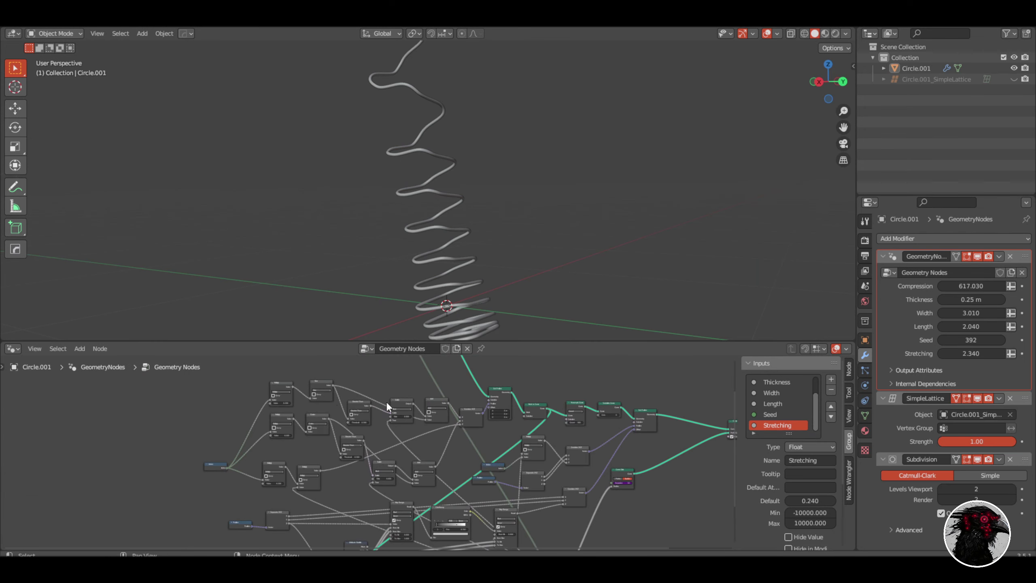
Examine the finished coil's node tree from the Index math chains and Mesh Line through to the curve nodes.
scroll(331, 395, "up", 5)
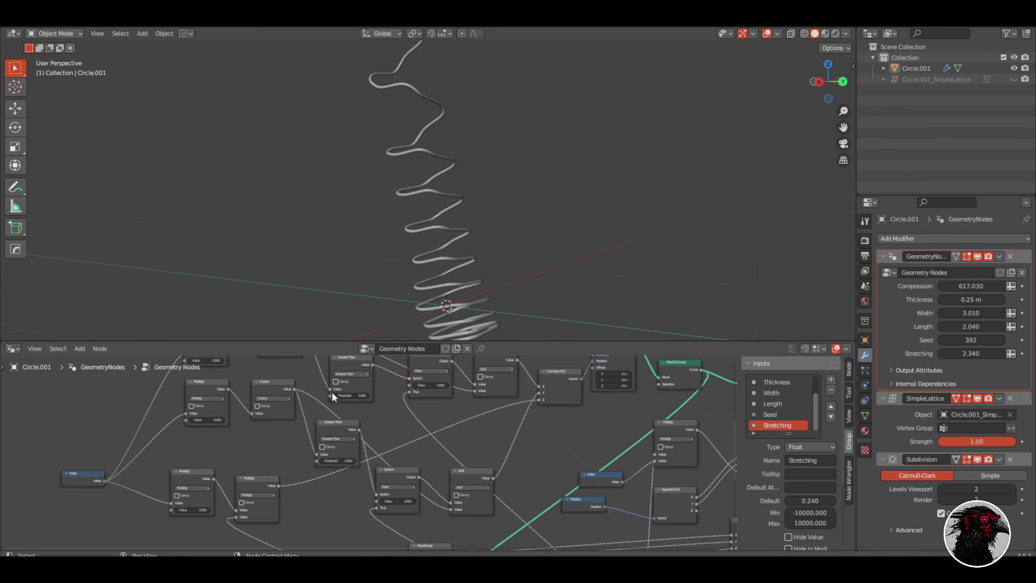
middle_click_drag(283, 450, 247, 541)
scroll(360, 451, "up", 2)
scroll(360, 451, "down", 2)
scroll(416, 486, "up", 1)
scroll(416, 486, "down", 1)
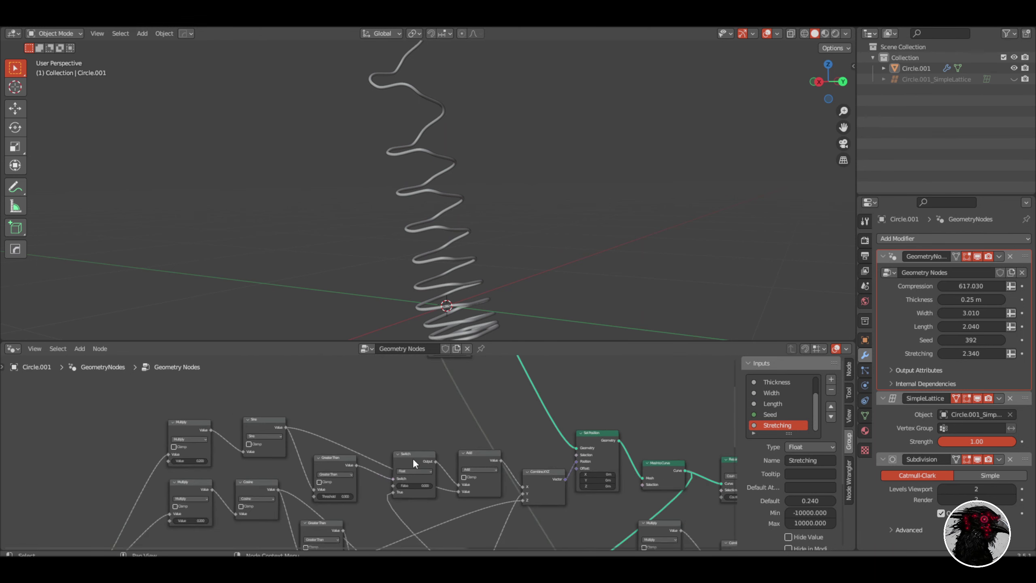
scroll(392, 428, "down", 1)
middle_click_drag(391, 427, 295, 360)
scroll(423, 477, "down", 2)
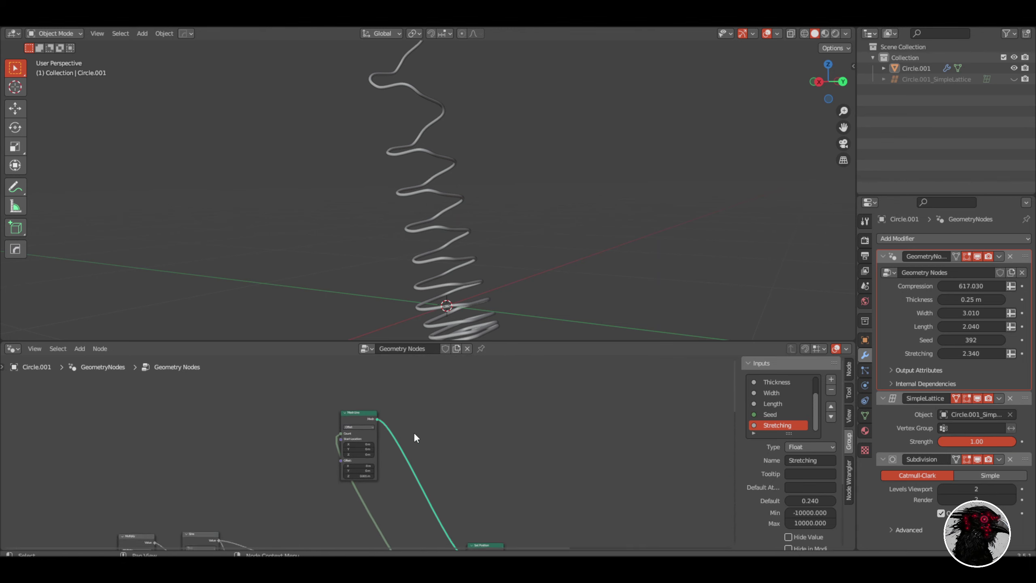
middle_click_drag(472, 485, 374, 527)
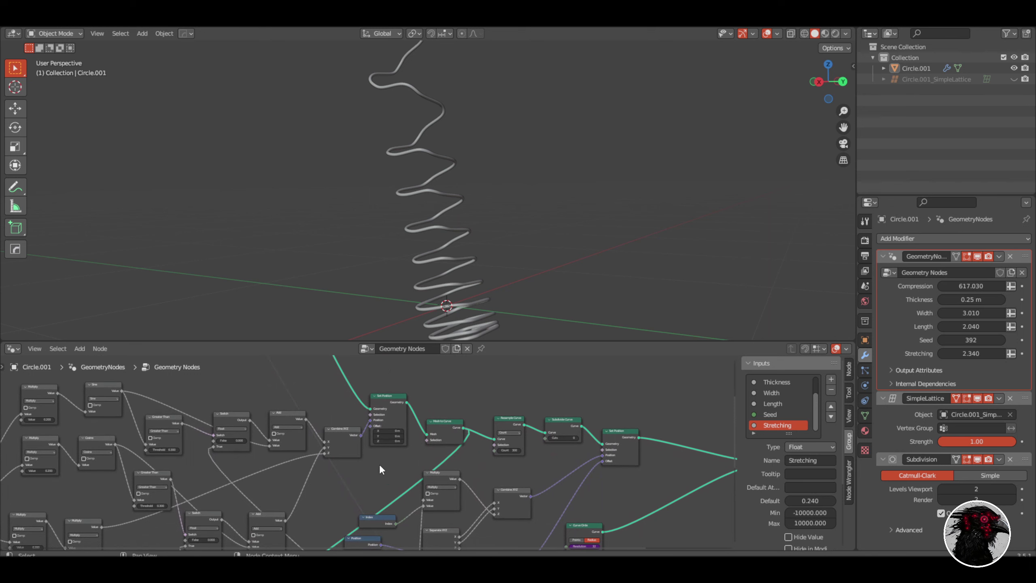
scroll(376, 454, "up", 2)
scroll(375, 459, "up", 2)
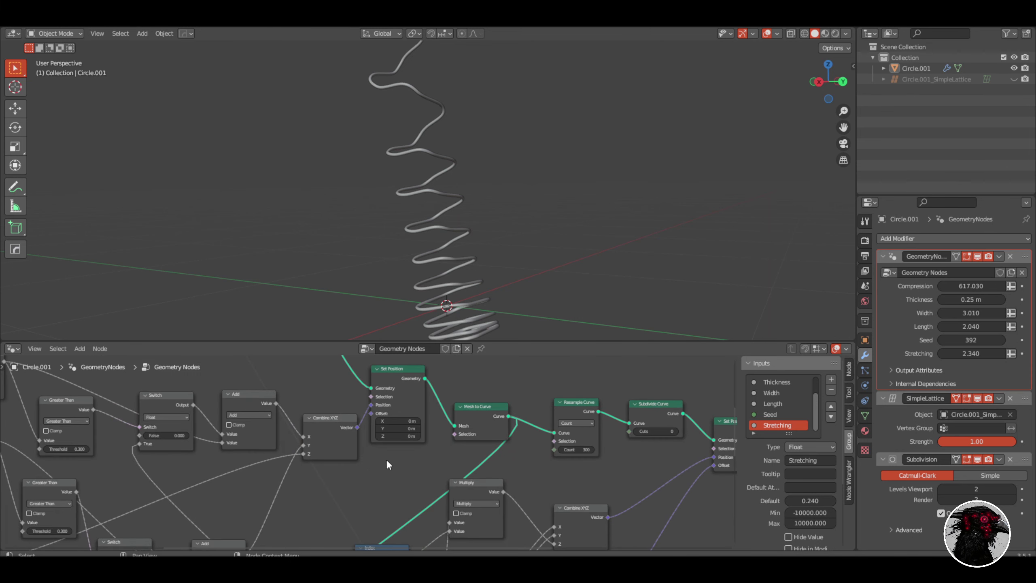
scroll(489, 464, "down", 1)
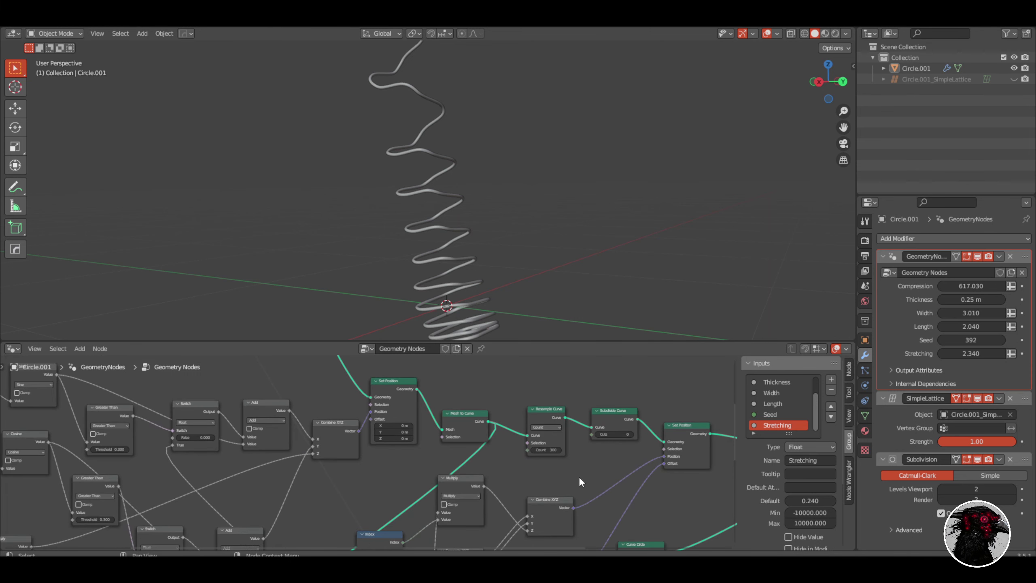
scroll(580, 477, "down", 1)
scroll(581, 483, "down", 1)
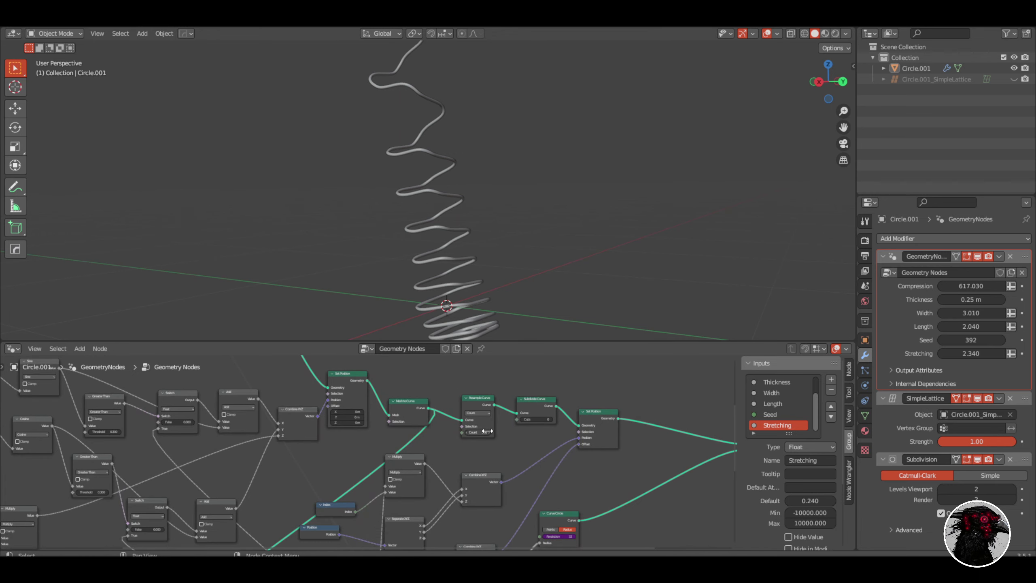
Adjust the Resample Curve node's Count and delete the driver on the Curve Circle's Resolution.
left_click_drag(487, 431, 512, 431)
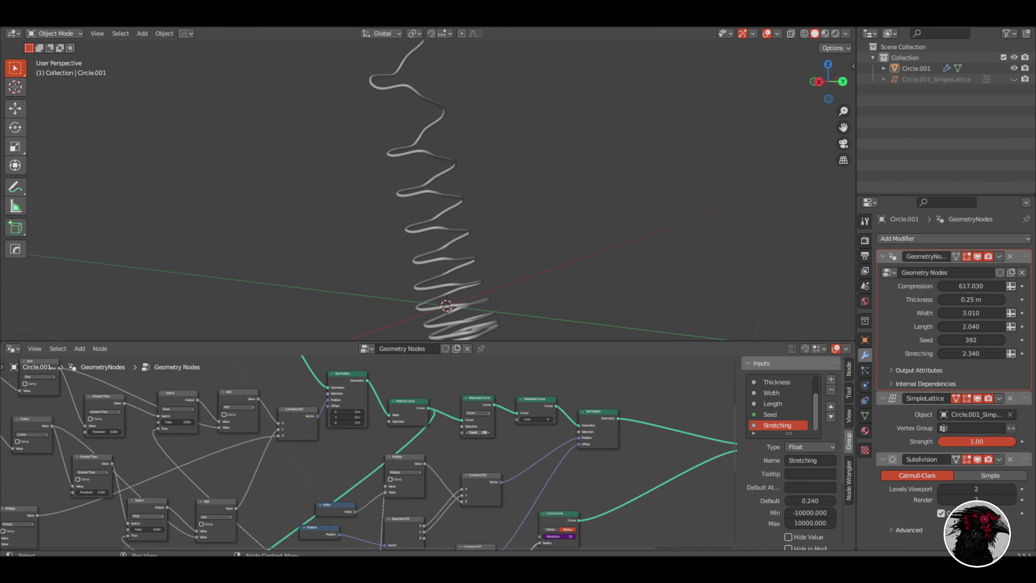
middle_click_drag(625, 480, 524, 417)
scroll(536, 432, "up", 3)
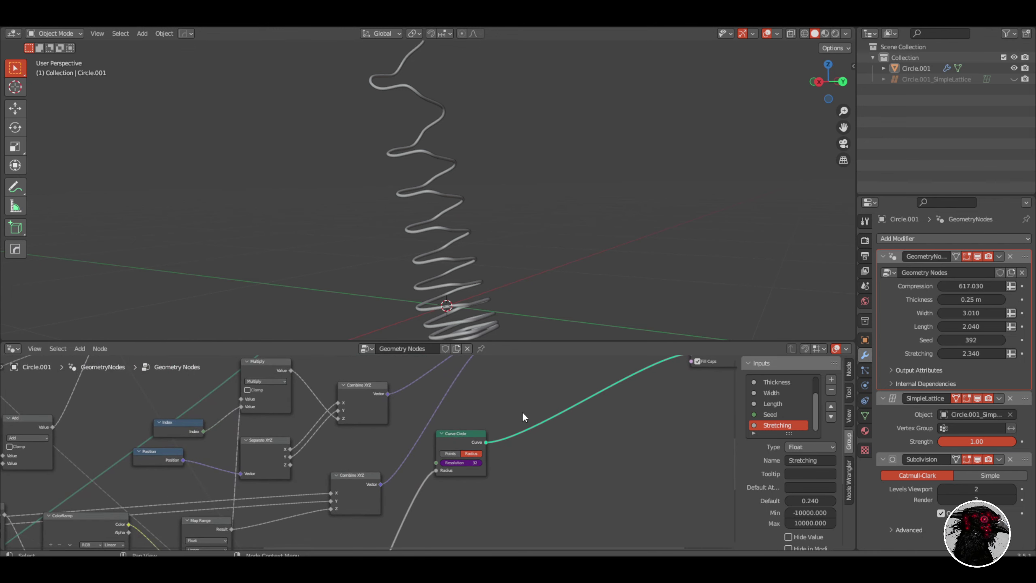
right_click(474, 461)
left_click(459, 415)
Examine the Position, Map Range, ColorRamp and Group Input connections and follow the tree to the Group Output.
scroll(470, 487, "up", 1)
scroll(469, 469, "down", 2)
middle_click_drag(466, 454, 566, 443)
scroll(426, 403, "up", 1)
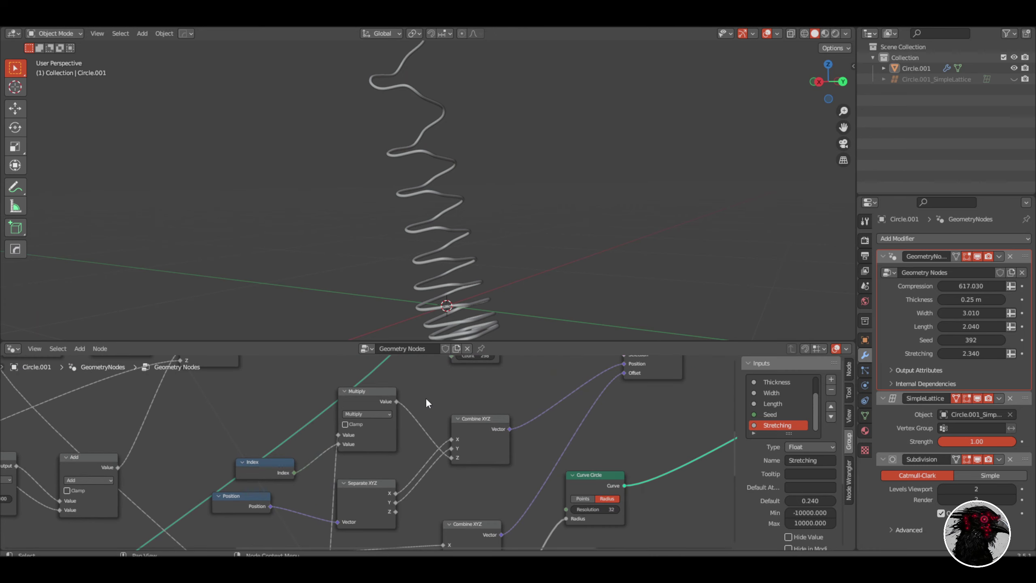
scroll(420, 429, "down", 2)
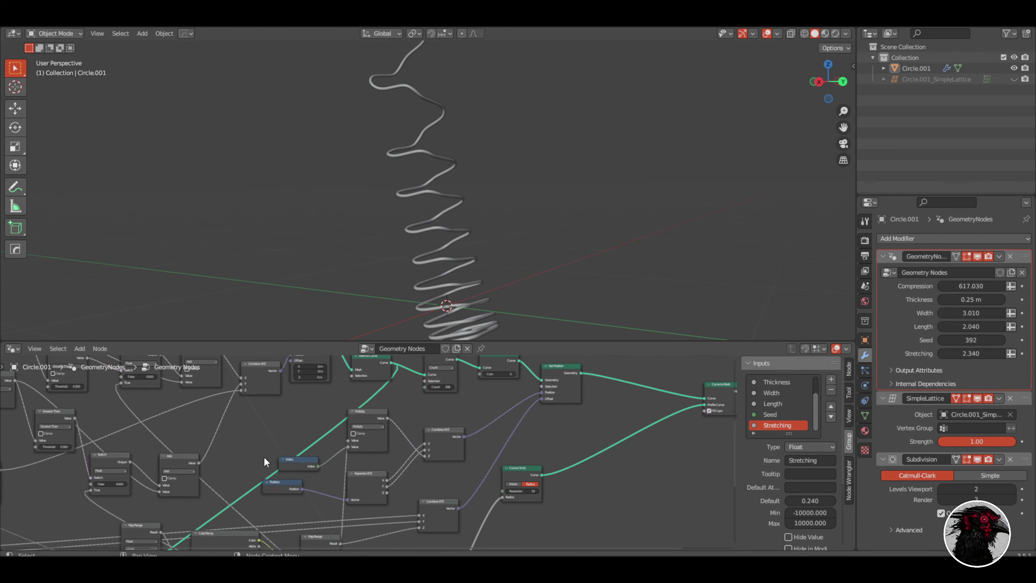
middle_click_drag(264, 457, 366, 539)
scroll(430, 467, "up", 2)
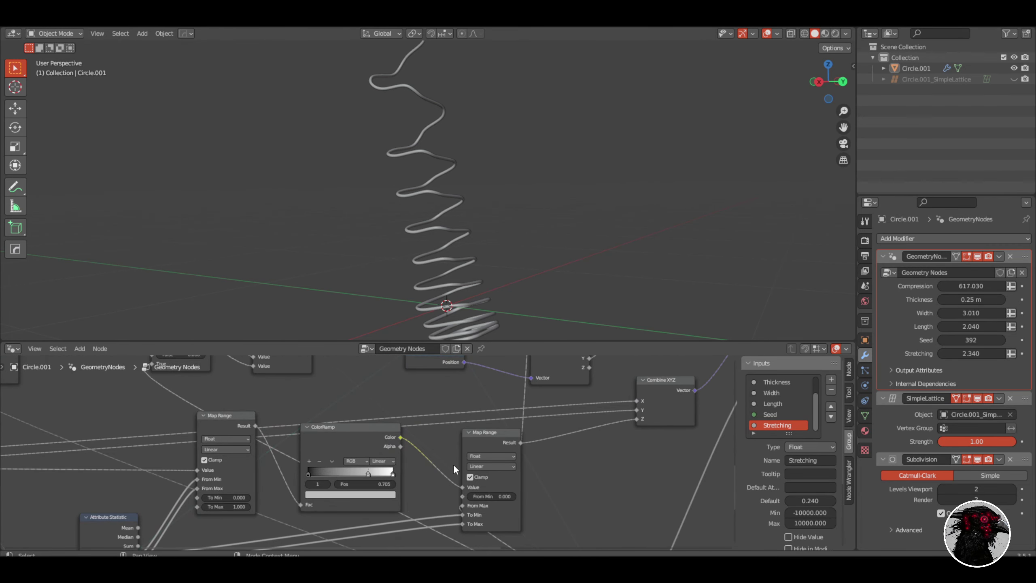
left_click(493, 441)
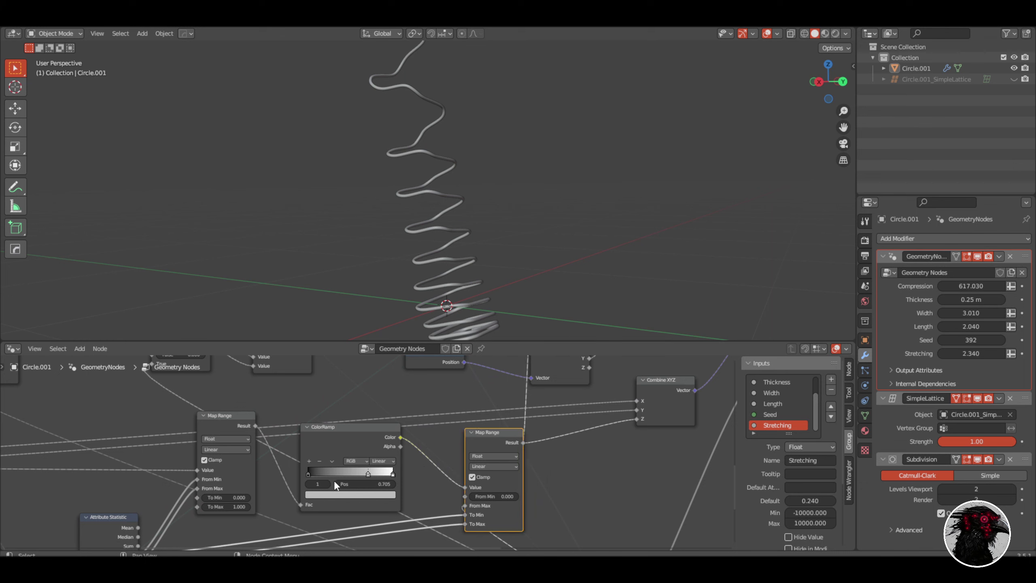
scroll(334, 482, "down", 2)
middle_click_drag(298, 533, 190, 415)
scroll(463, 501, "down", 2)
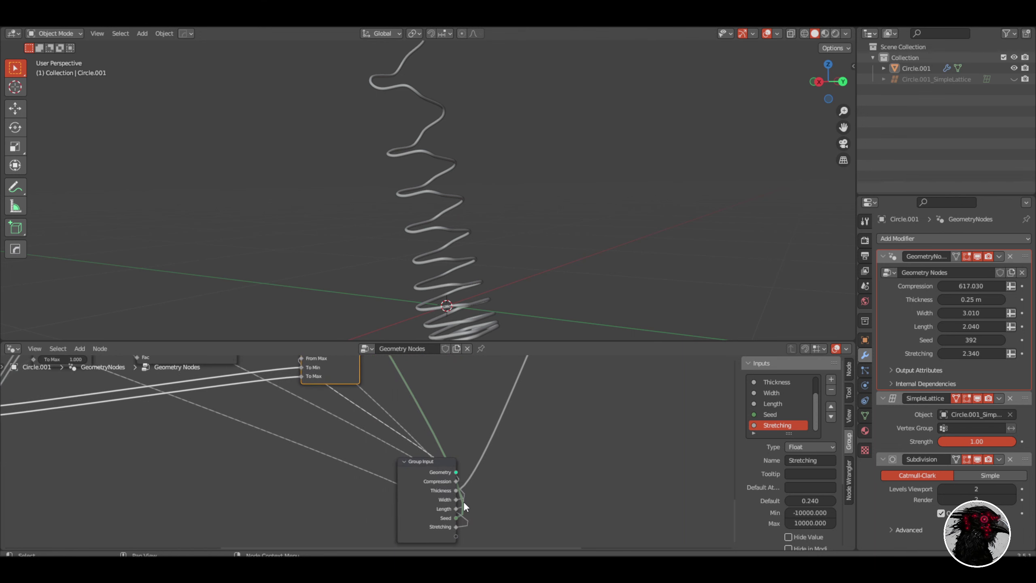
middle_click_drag(281, 433, 397, 517)
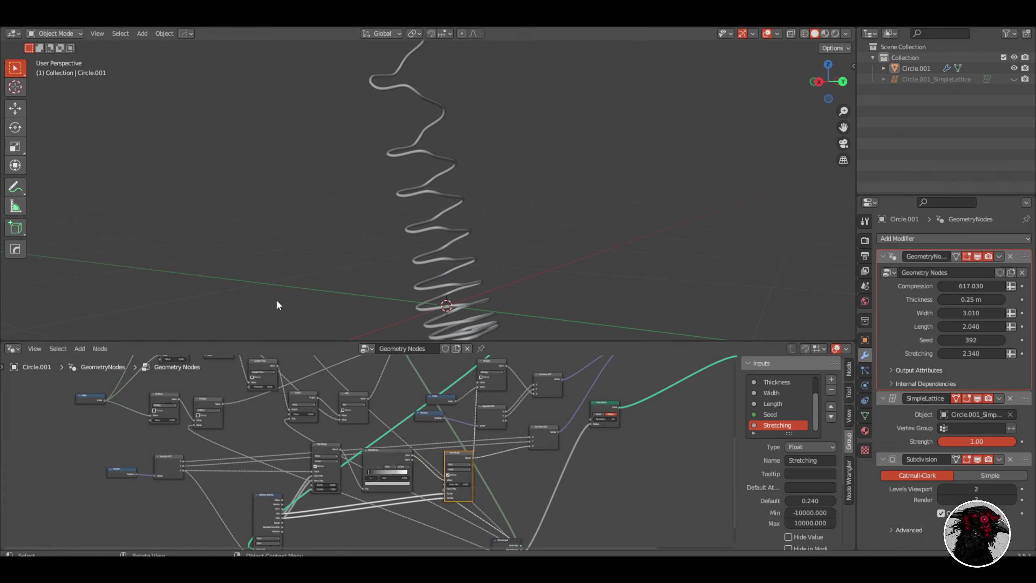
scroll(174, 456, "up", 5)
scroll(165, 470, "down", 1)
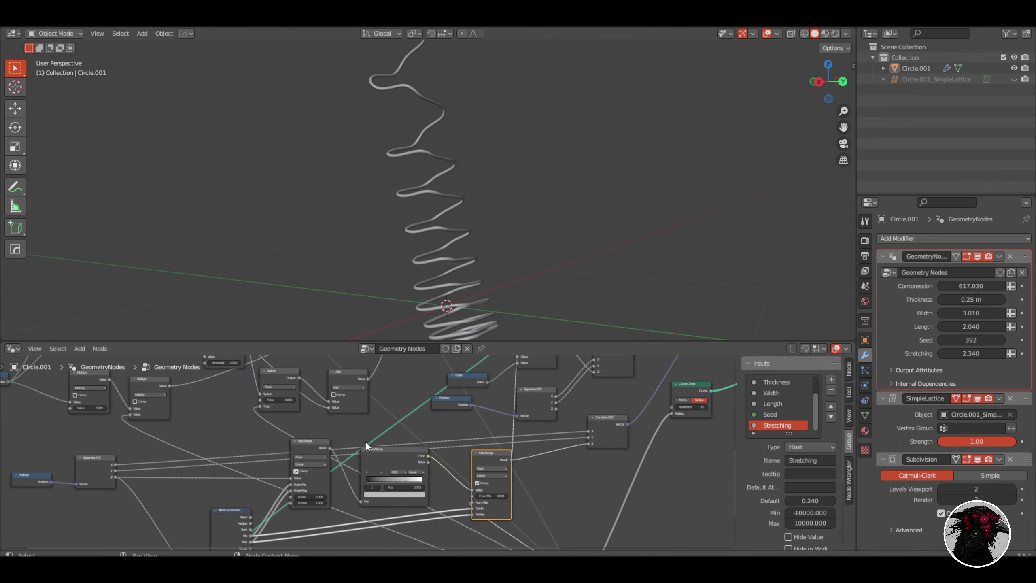
middle_click_drag(419, 425, 138, 382)
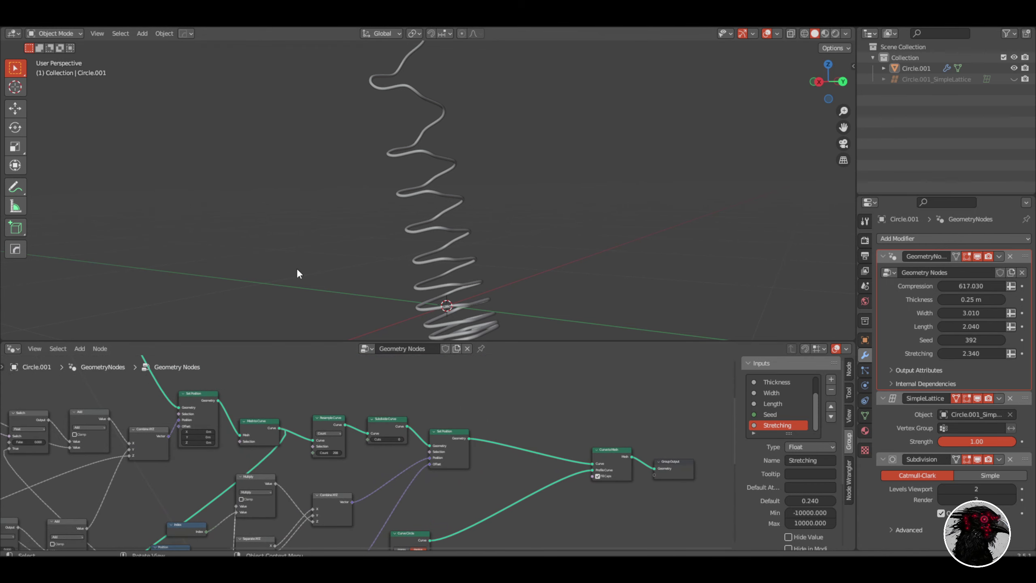
Select the coil and set its modifier's Width to 2.100 and Length to 1.050.
left_click(441, 213)
middle_click_drag(441, 214, 495, 310)
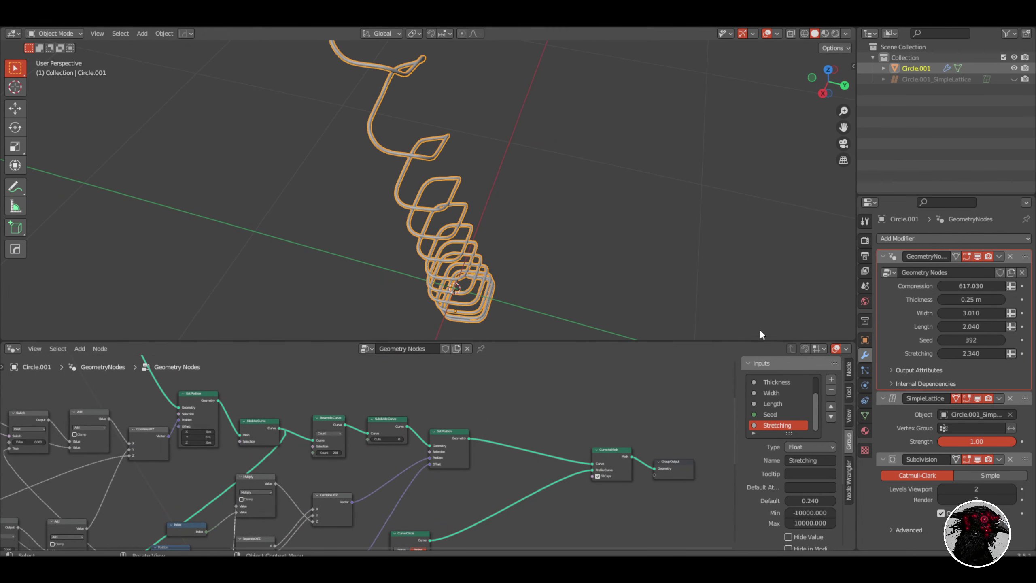
left_click_drag(943, 313, 894, 313)
left_click_drag(971, 328, 937, 329)
scroll(486, 179, "up", 3)
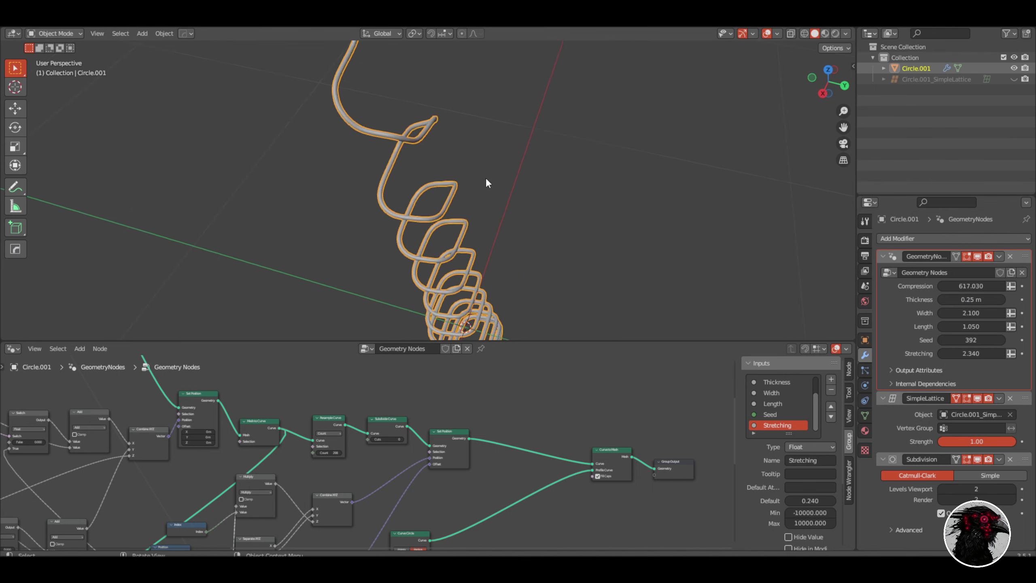
middle_click_drag(486, 179, 412, 223)
mouse_move(979, 334)
left_mouse_down()
mouse_move(957, 334)
mouse_move(971, 313)
mouse_move(947, 312)
mouse_move(977, 326)
mouse_move(956, 327)
mouse_move(979, 326)
left_mouse_up()
middle_click_drag(494, 182, 465, 213)
Unhide Circle.001_SimpleLattice and open it in Edit Mode.
left_click(1014, 79)
left_click(504, 220)
key("Tab")
Move the lattice's mid-height points on its negative Y side inward along the Y axis, and hide the lattice.
left_click_drag(385, 247, 492, 287)
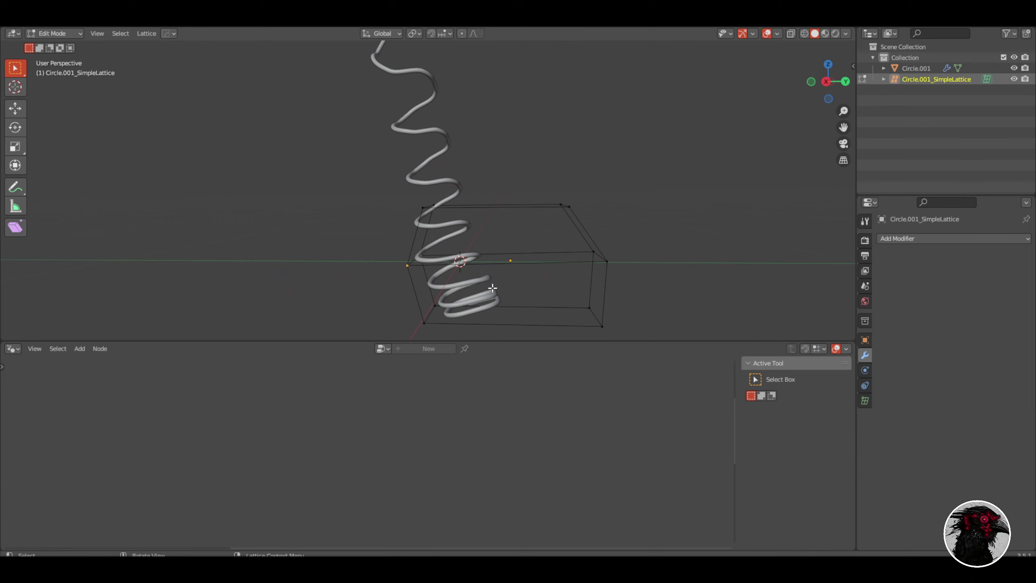
key("g")
key("y")
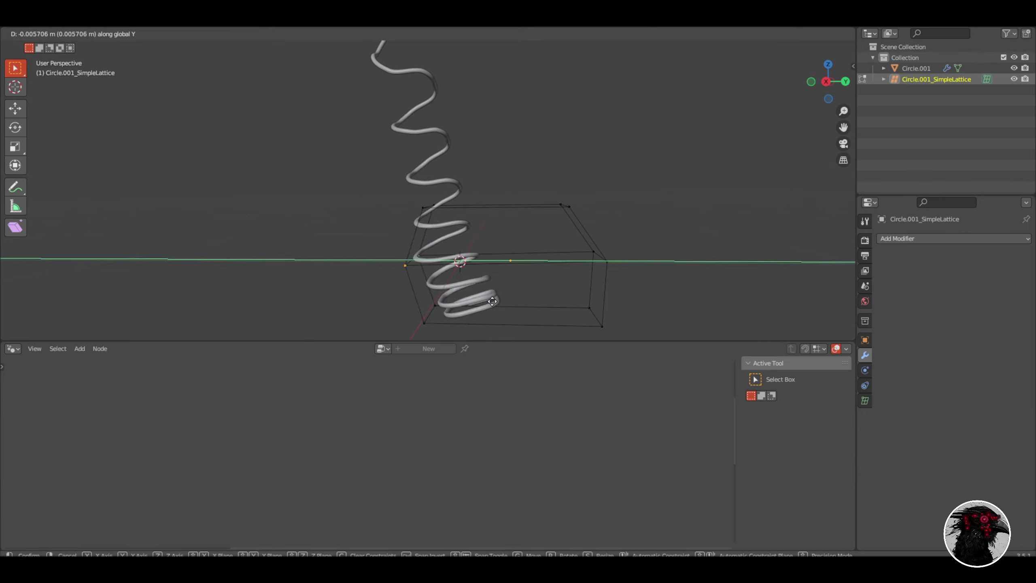
left_click(513, 305)
key("Tab")
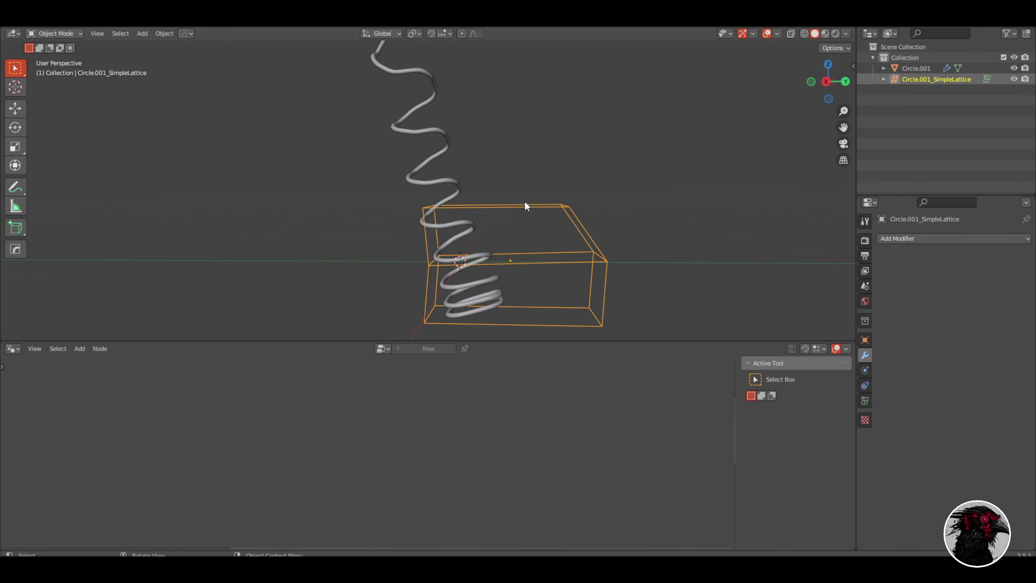
key("h")
middle_click_drag(528, 224, 414, 281)
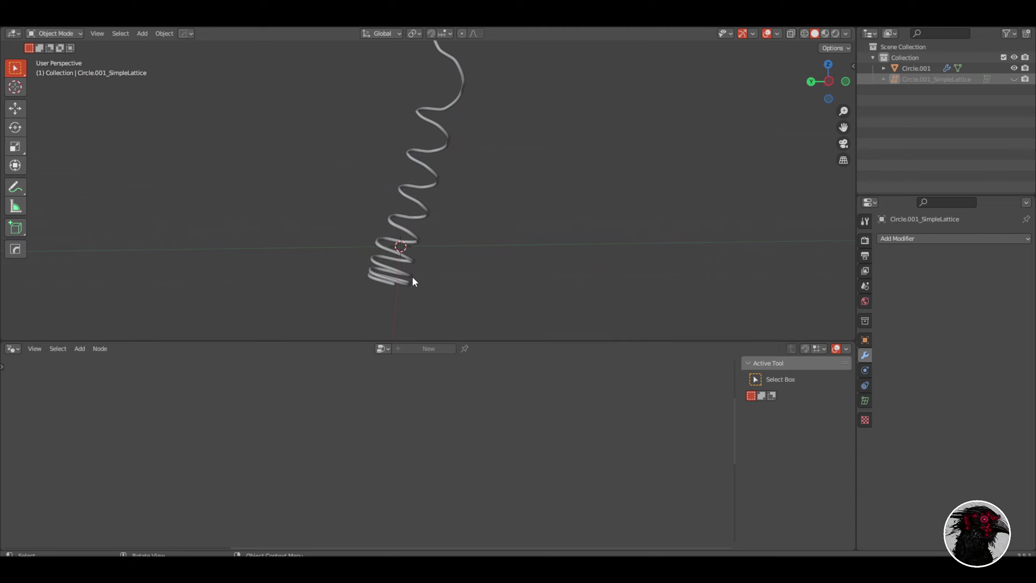